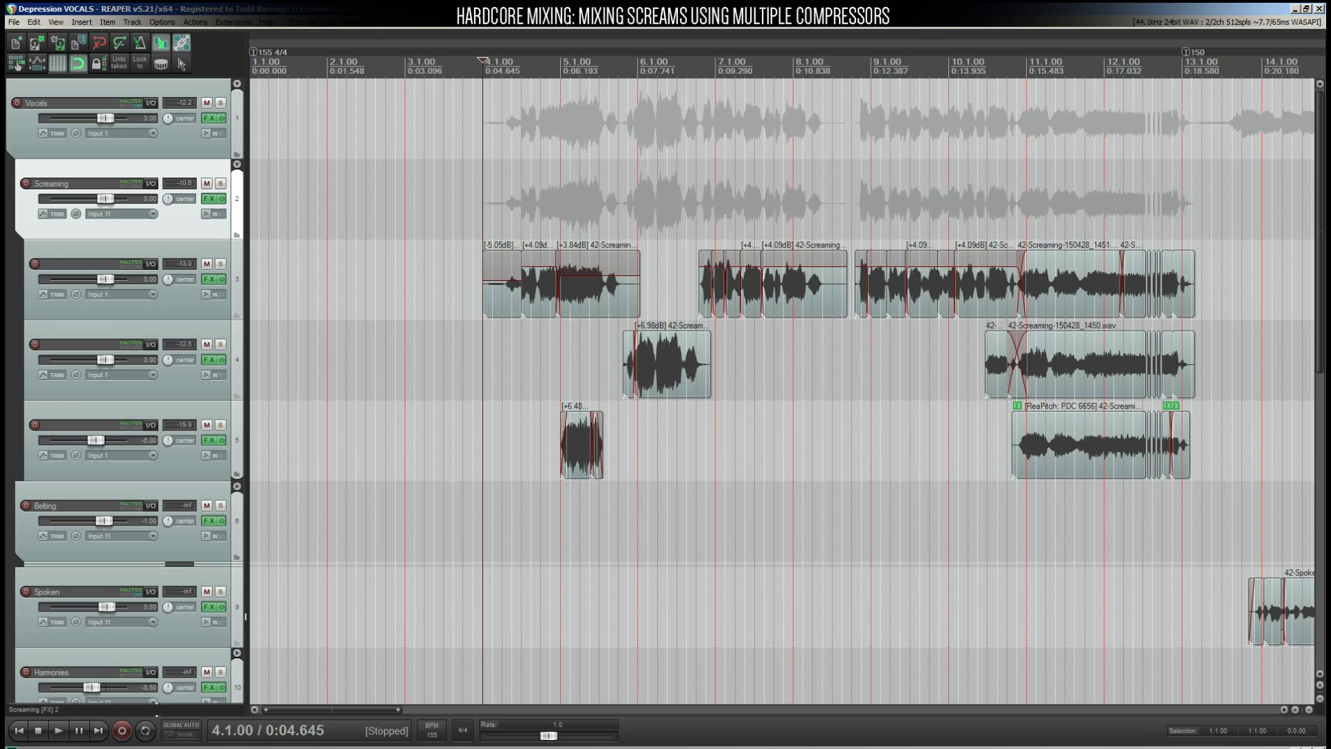
- Play the processed screaming vocals from measure 4 to hear the current mix
key("space")
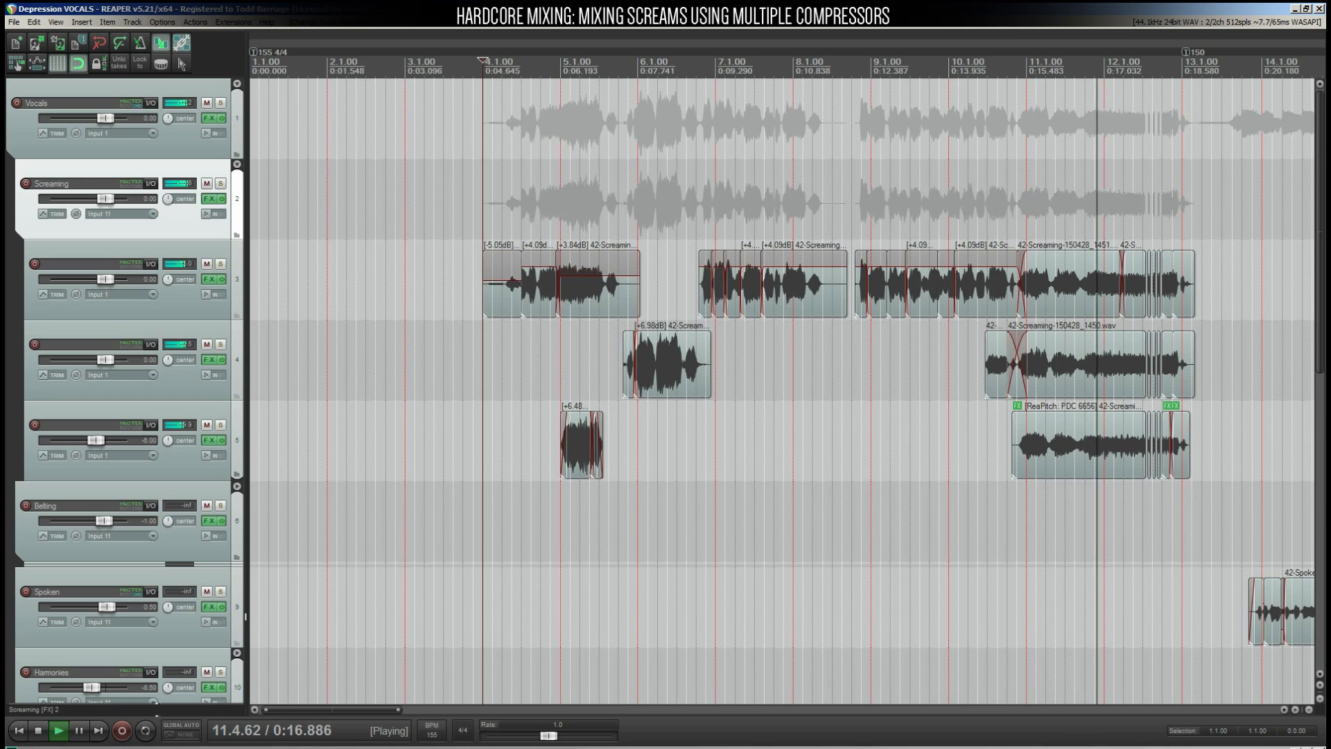
key("space")
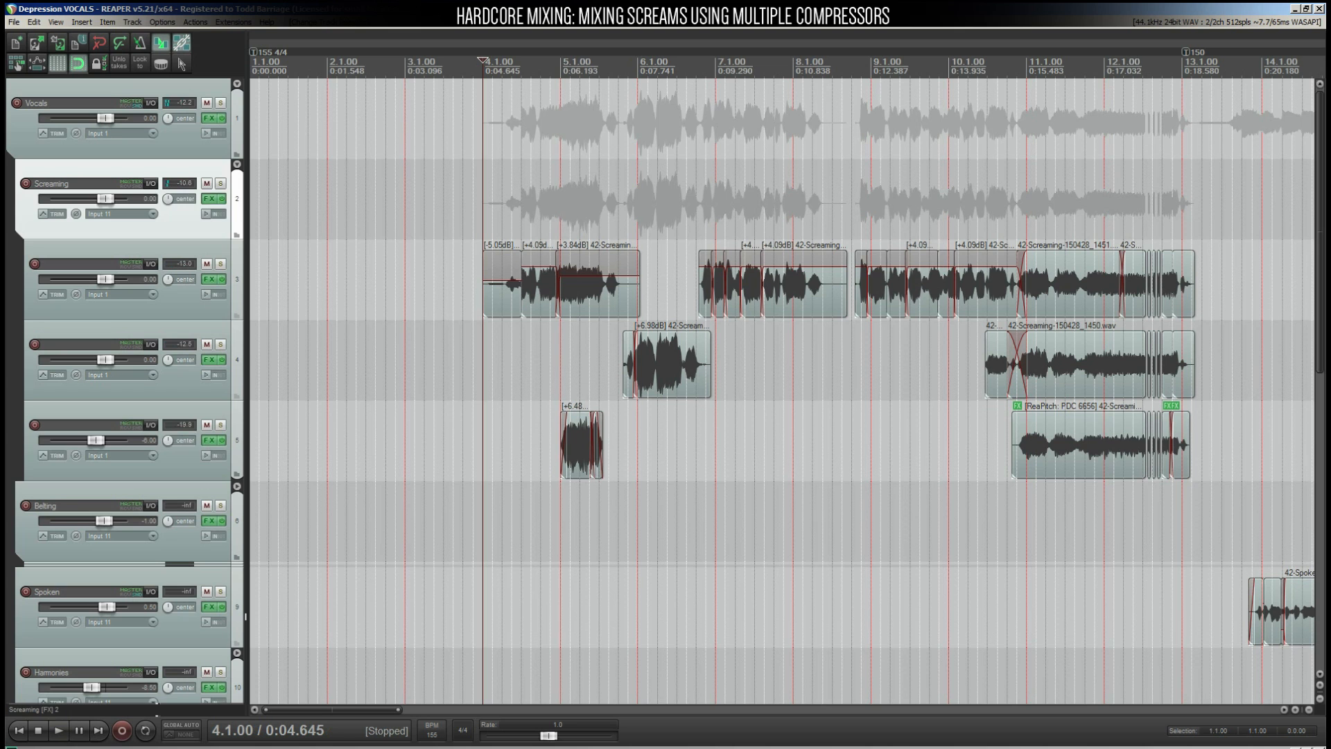
- Bypass the effects on tracks 1 to 5 and lower the Vocals folder volume to about -8 dB
left_click(237, 444)
left_click(237, 120, "shift")
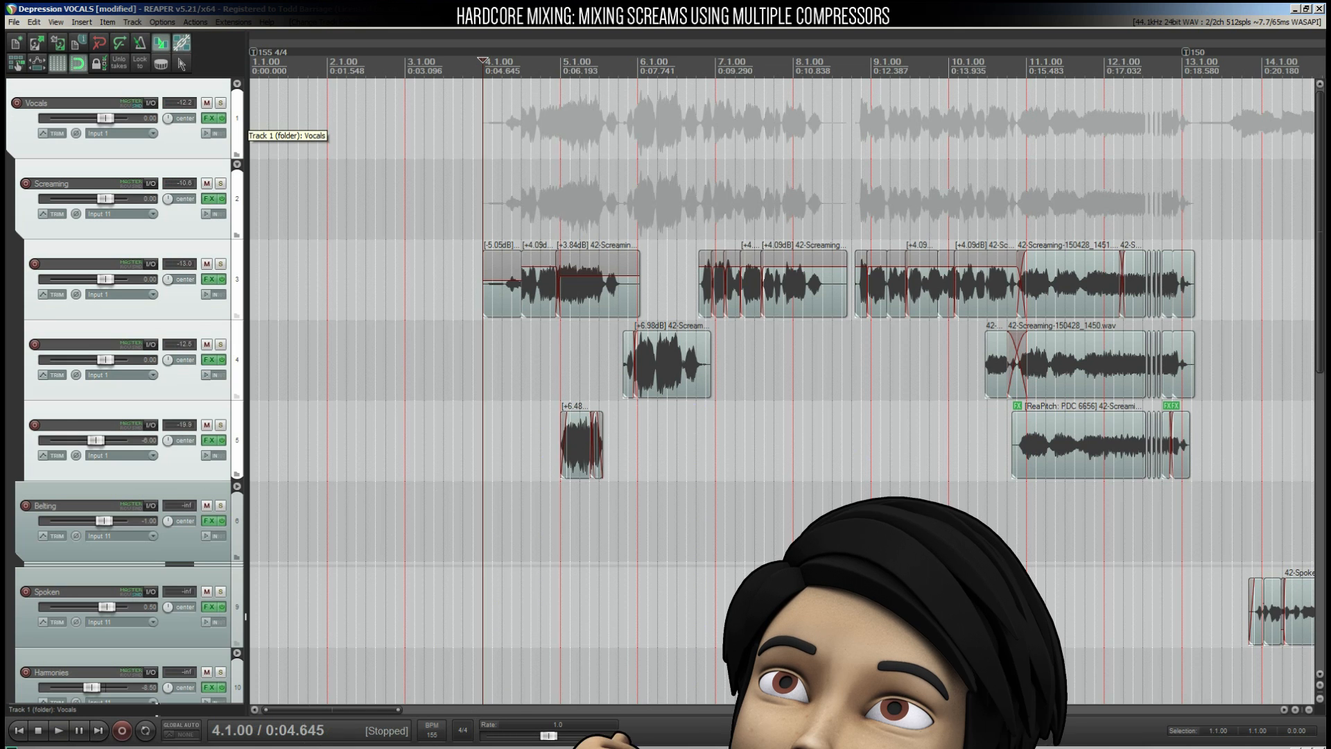
left_click(222, 118)
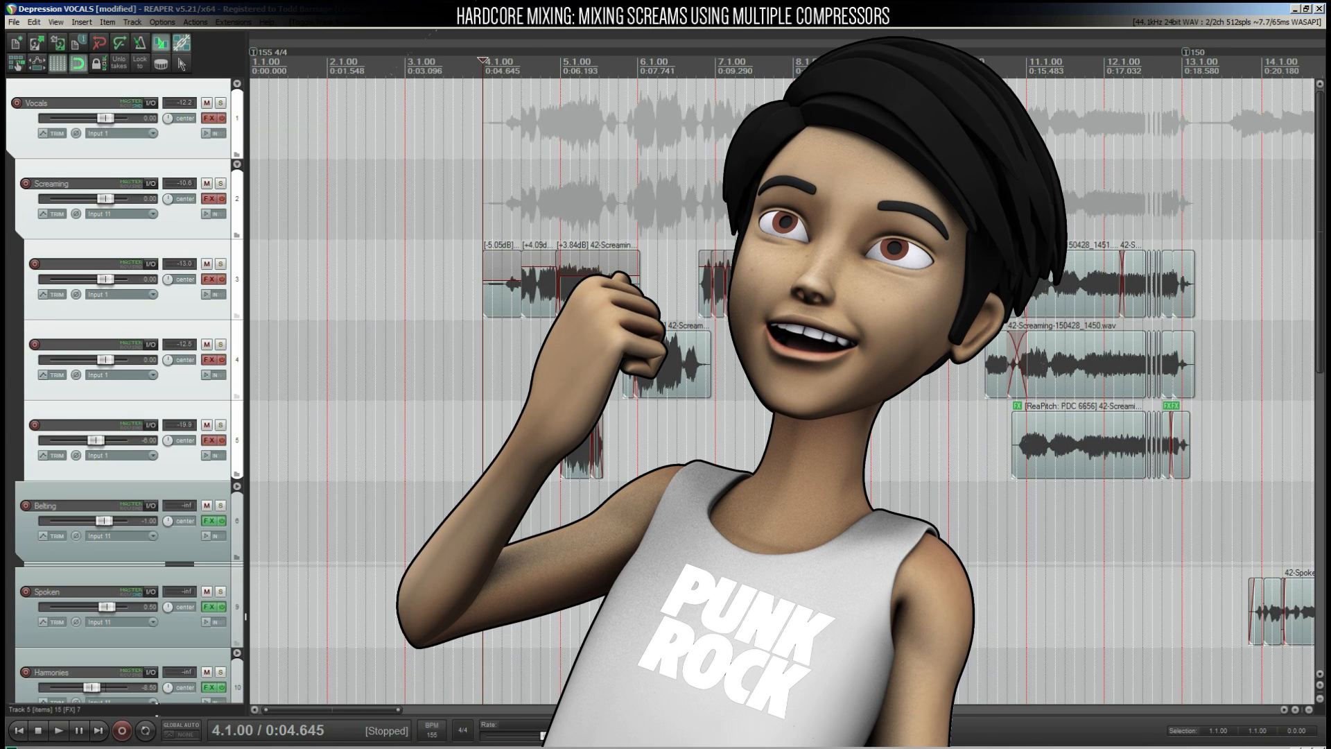
left_click(208, 199)
left_click_drag(105, 118, 92, 118)
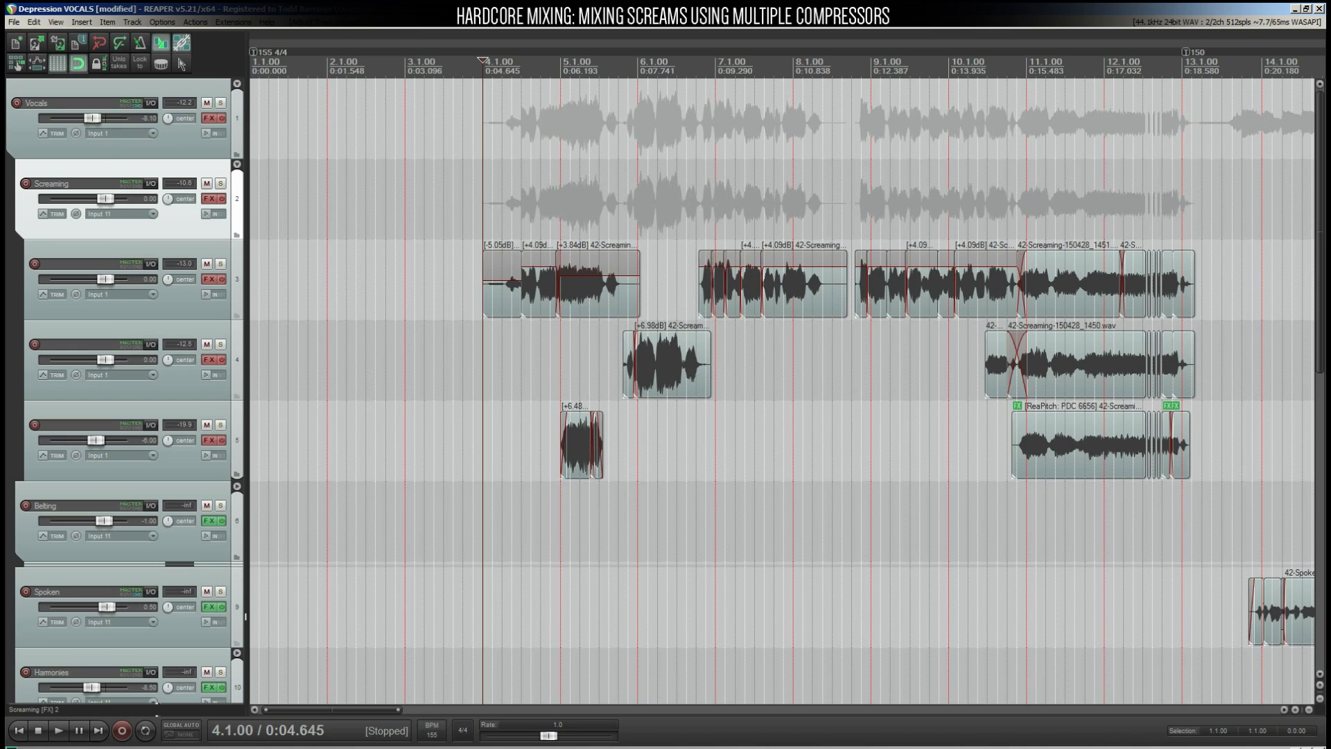
- Compare the screams from measure 4 with their effects bypassed and with the effects and 0 dB Vocals volume restored
key("space")
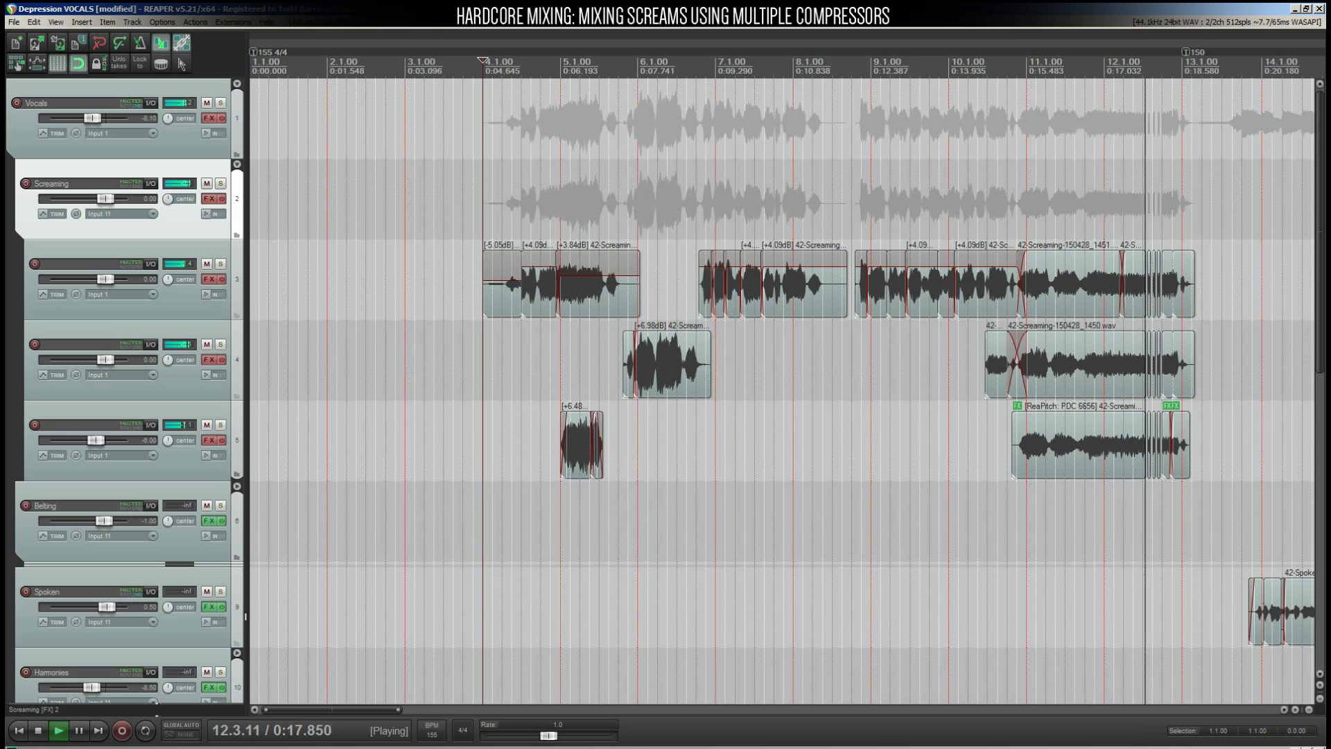
key("space")
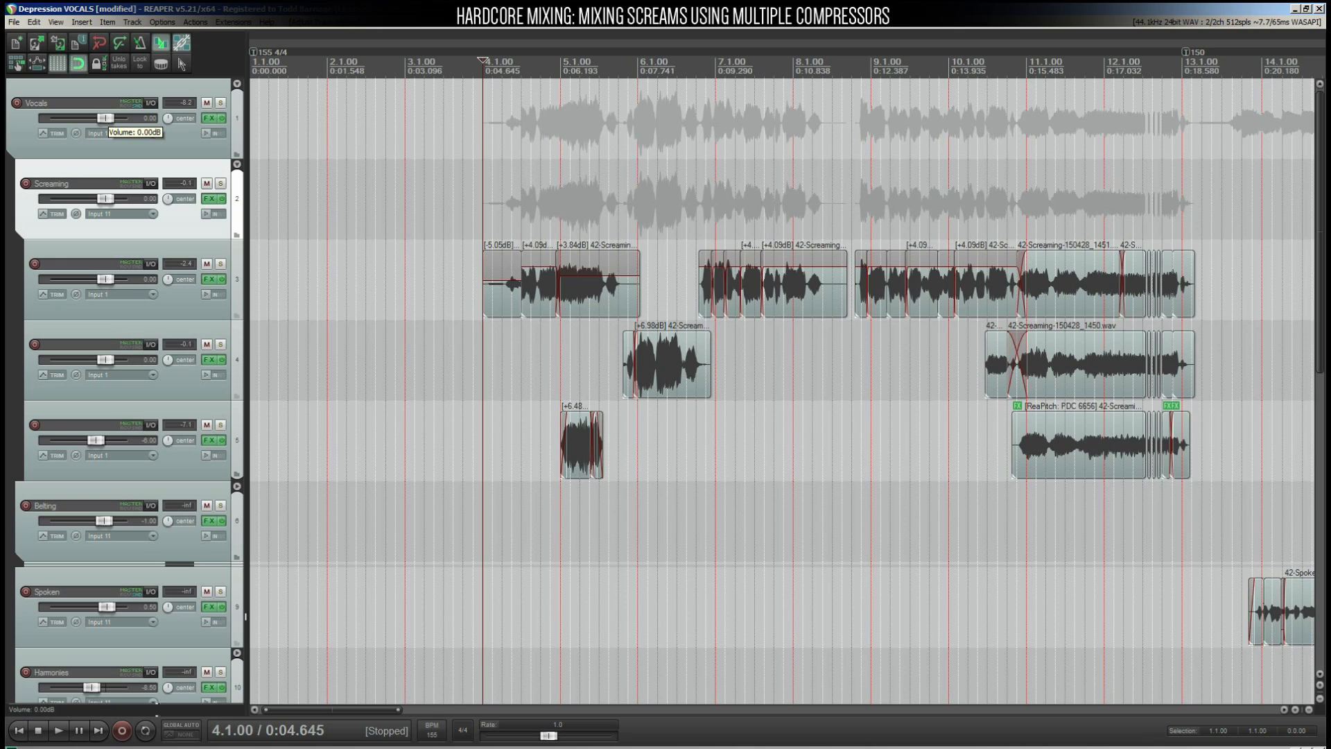
key("space")
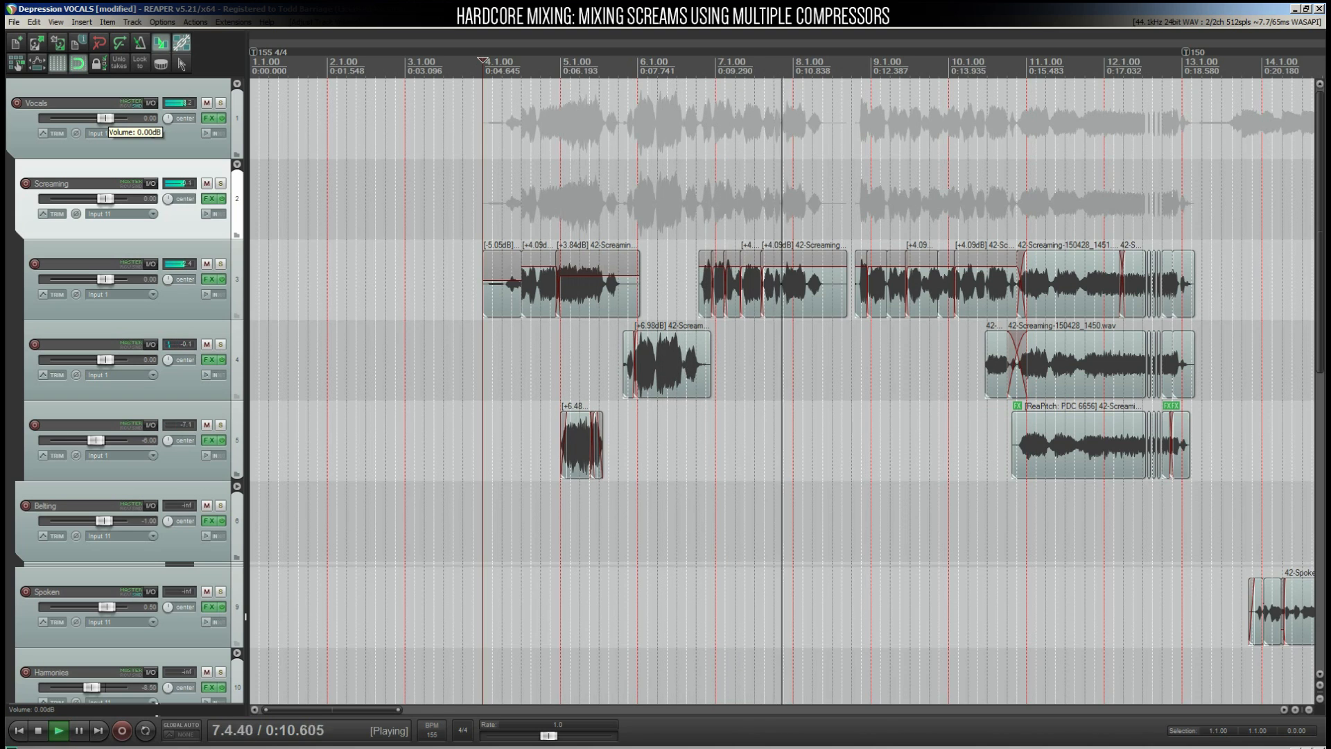
key("space")
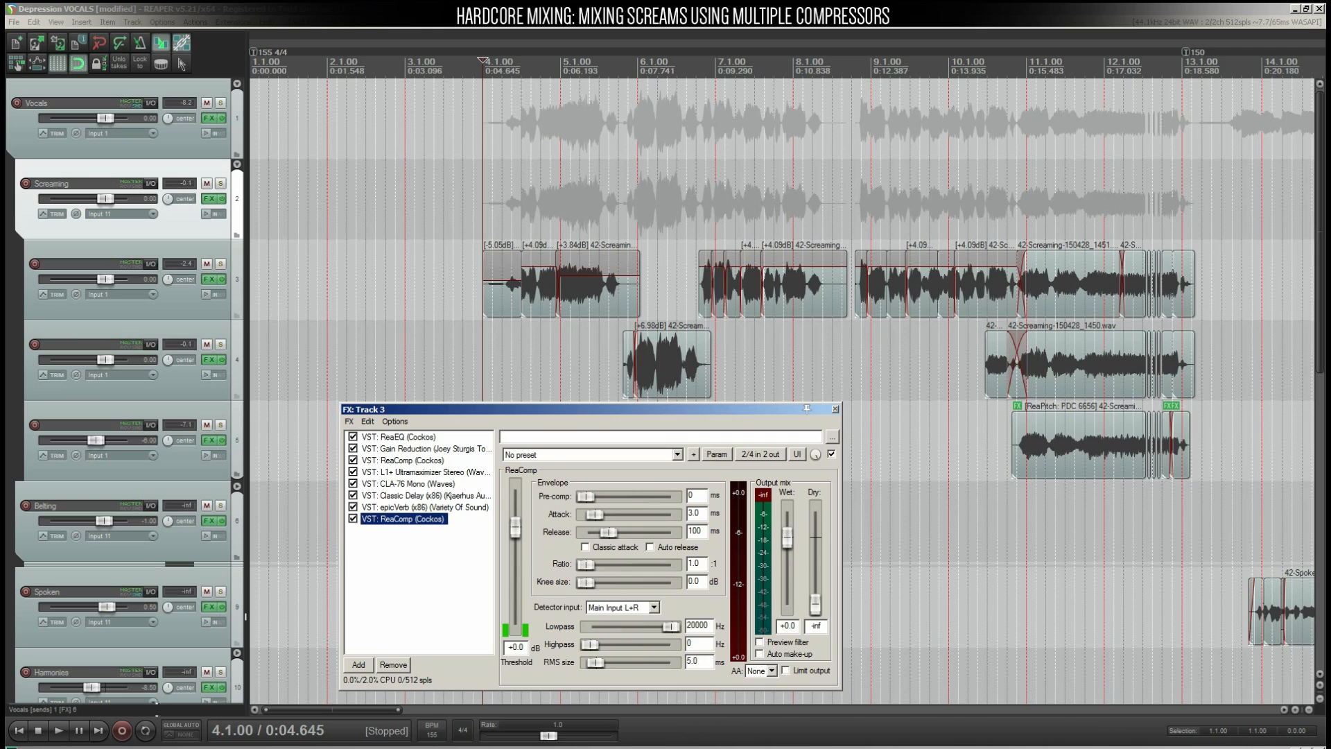
- Load the "stock - Modern Vocal" preset in track 3's last ReaComp and move that compressor to the start of the effect chain
left_click(603, 455)
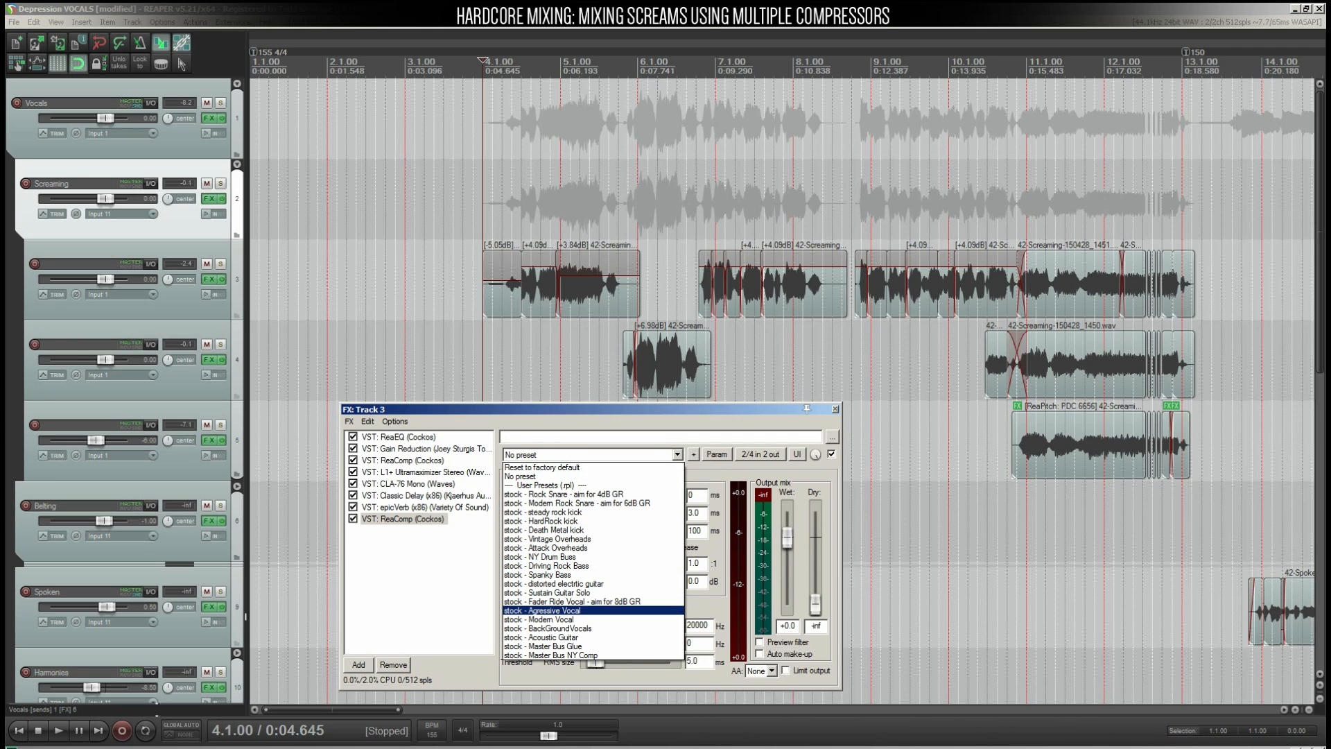
left_click(549, 619)
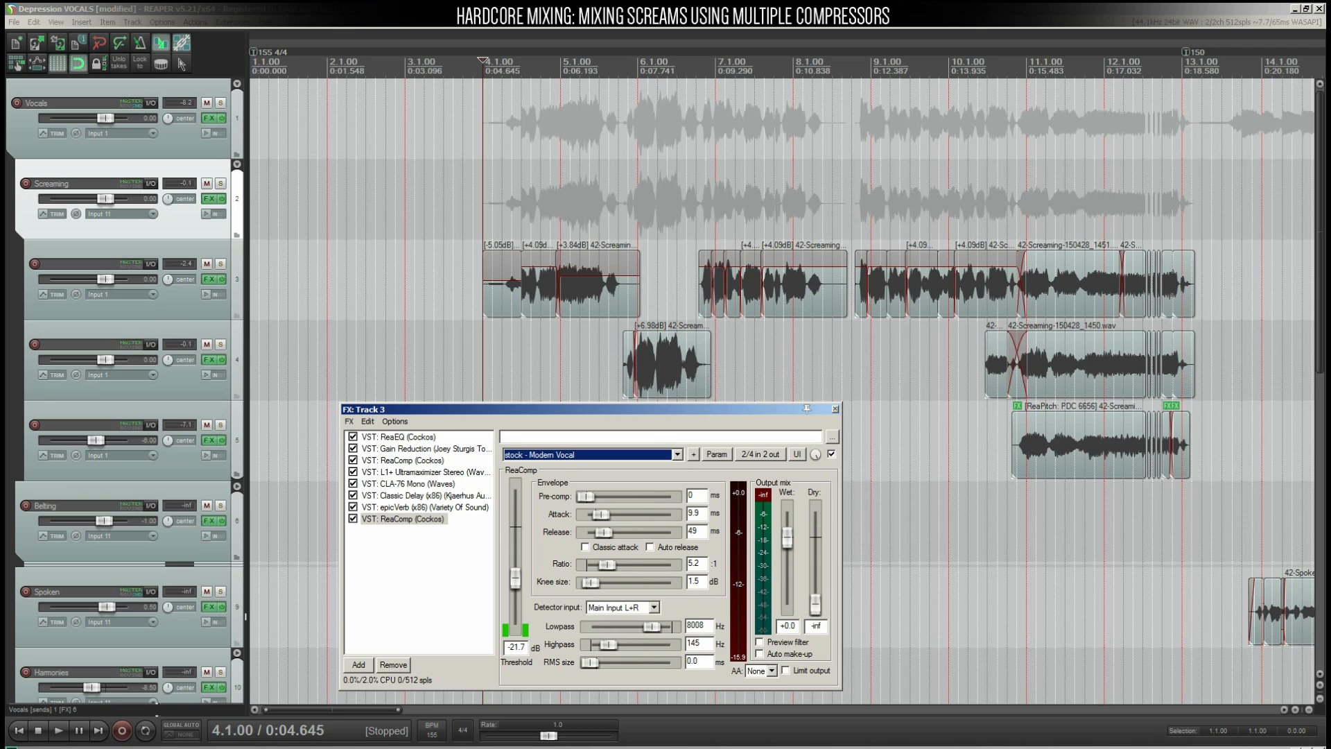
left_click(402, 519)
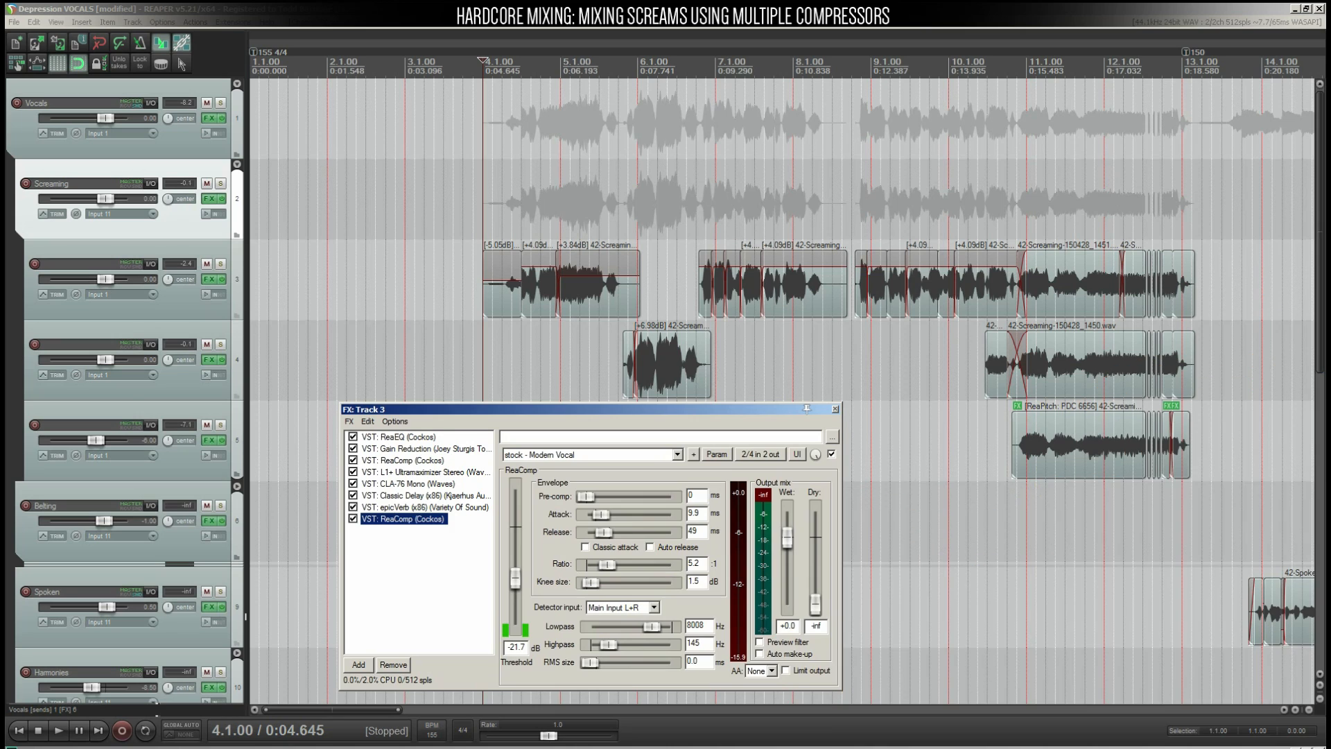
left_click_drag(403, 519, 403, 436)
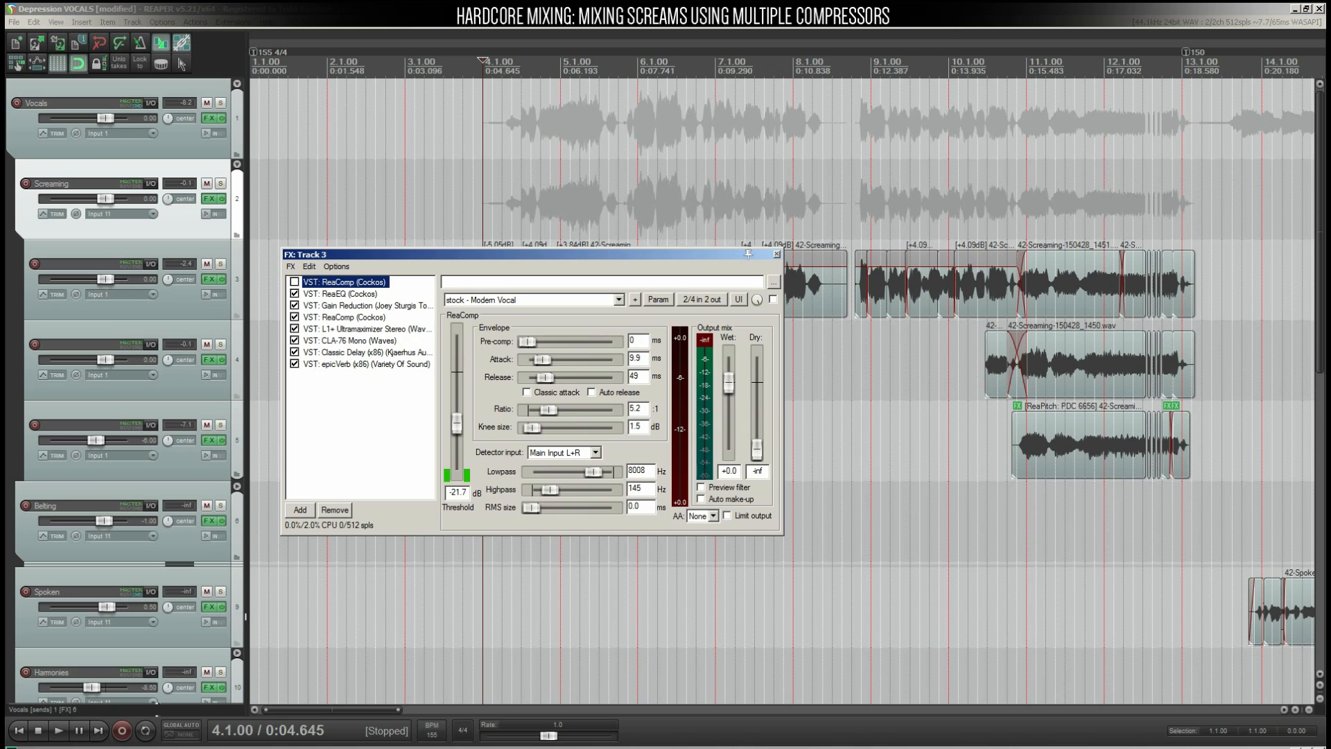
left_click_drag(748, 254, 732, 372)
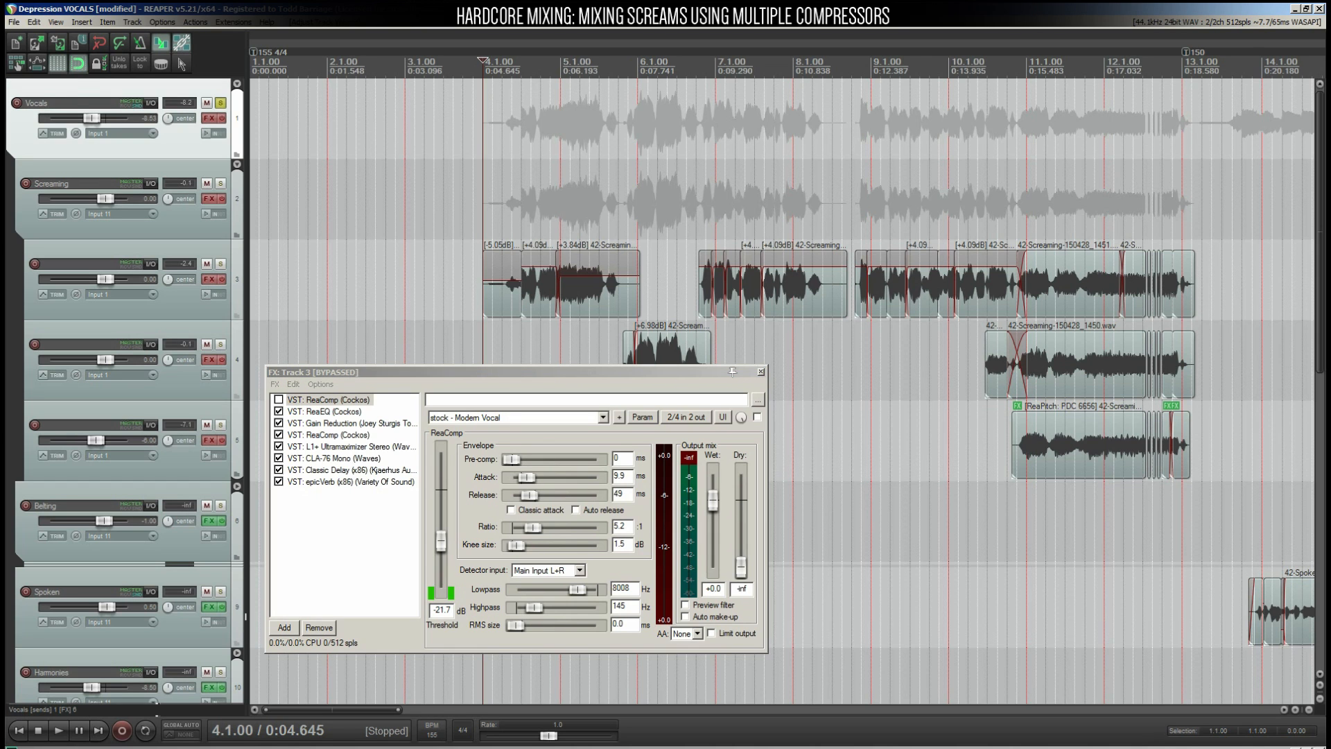
- Compare the soloed Vocals folder from measure 4 with the effects on tracks 1 to 5 bypassed and re-enabled
key("space")
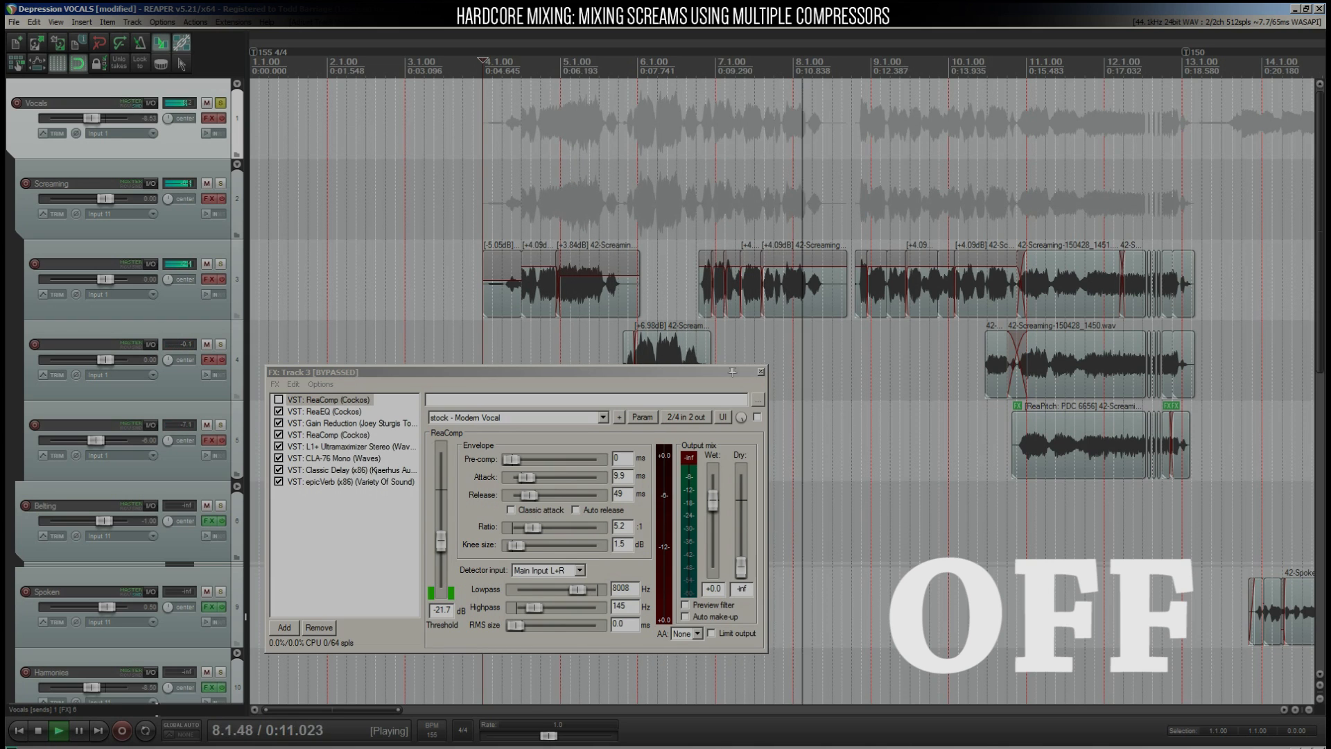
key("space")
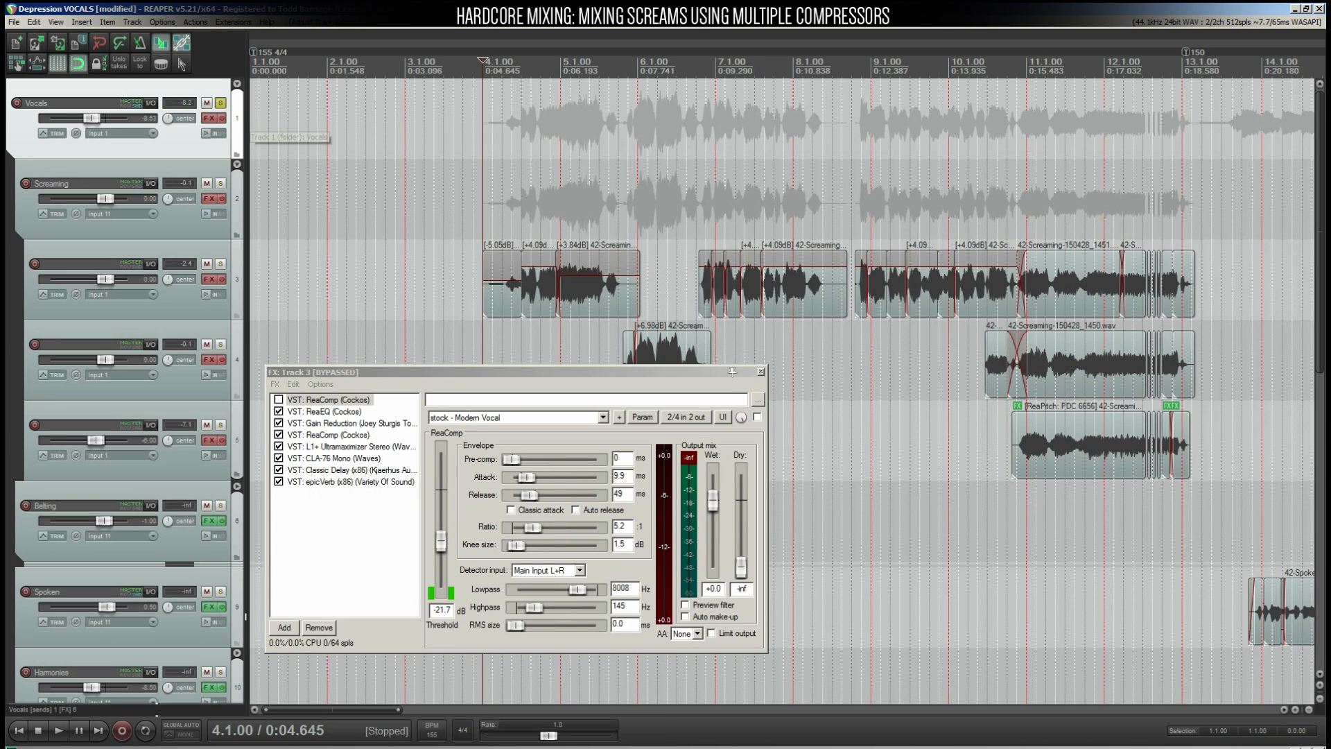
left_click(237, 441, "shift")
left_click(222, 441)
key("space")
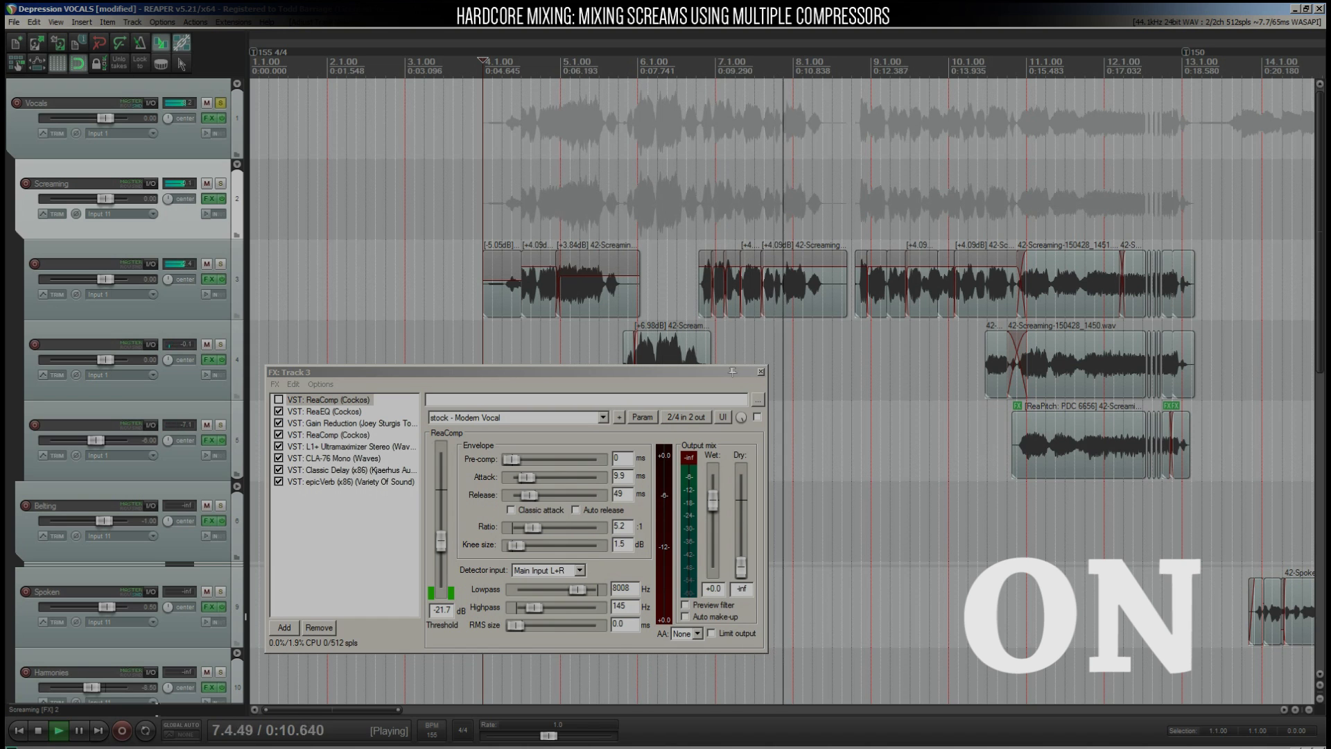
key("space")
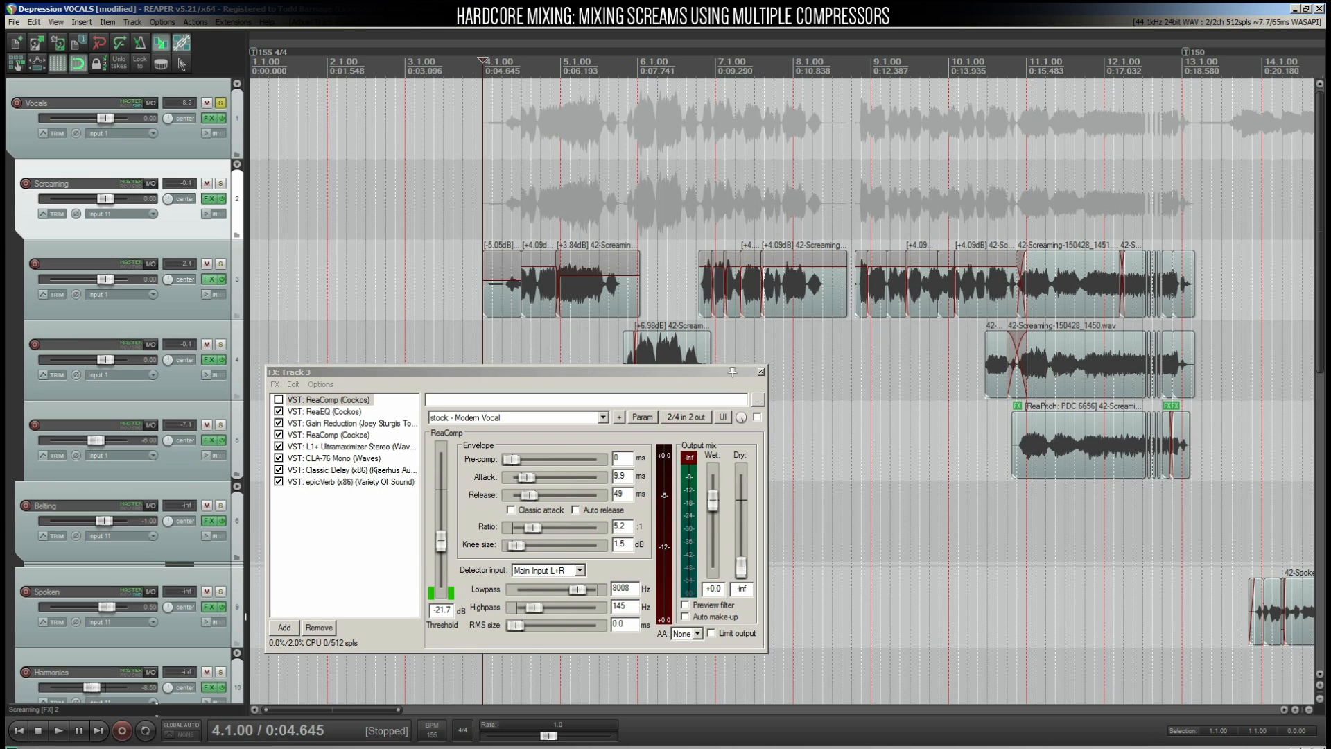
- Open track 3's effect chain and disable every plug-in except ReaEQ
left_click(209, 279)
left_click(210, 279)
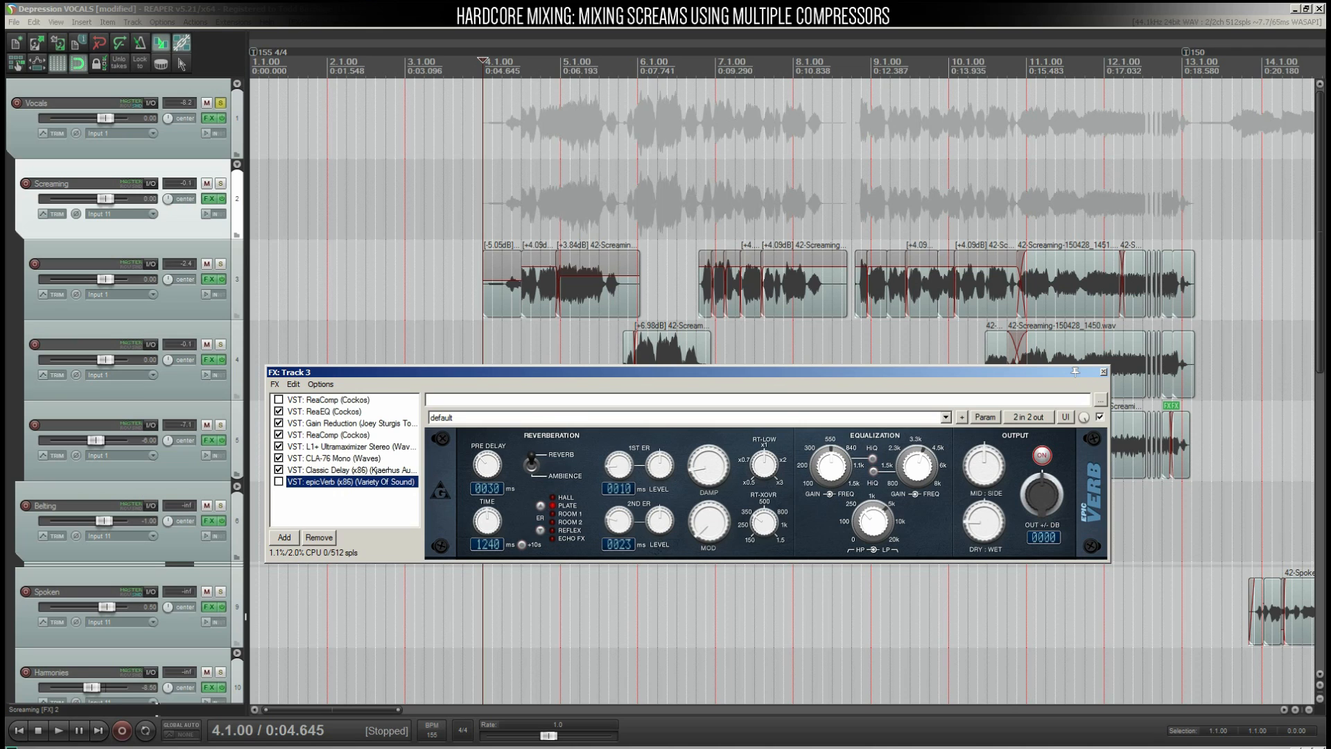
left_click(279, 446)
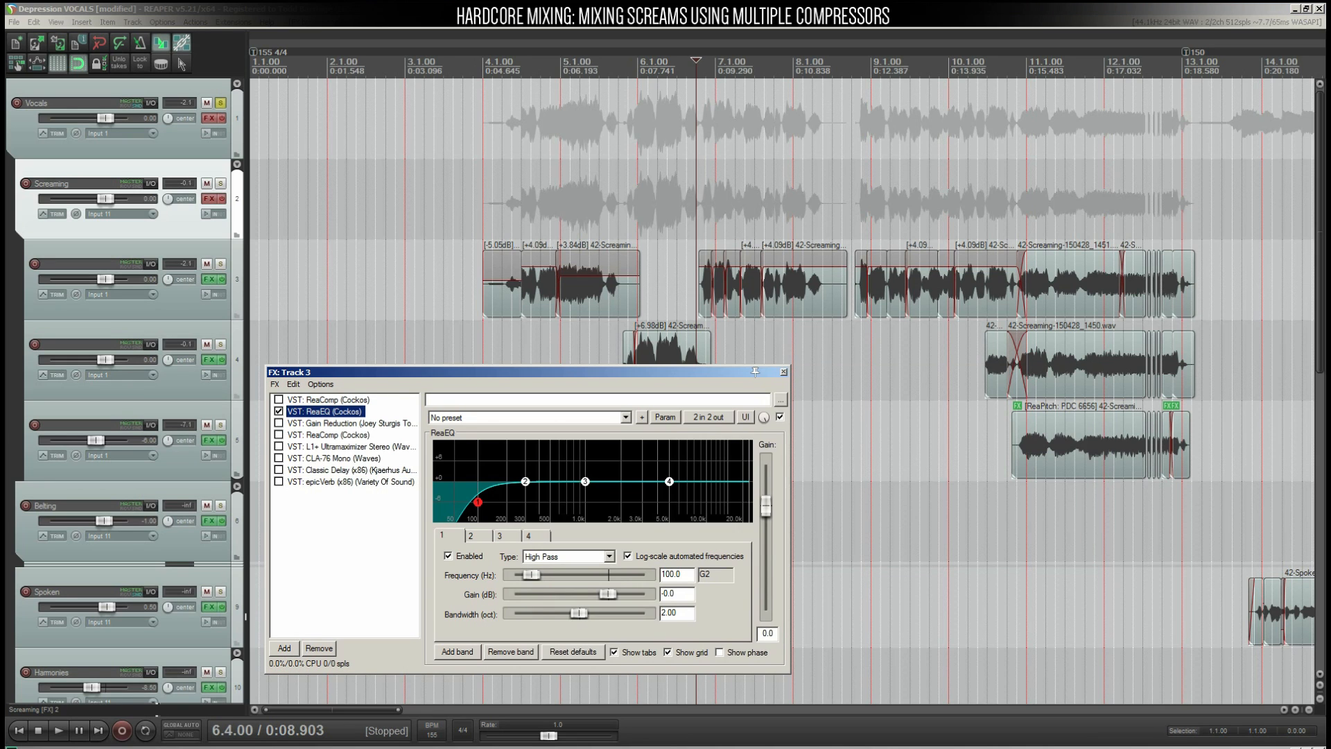
- Examine the frequency of ReaEQ's high-pass band and audition the screams while toggling the equalizer
double_click(671, 575)
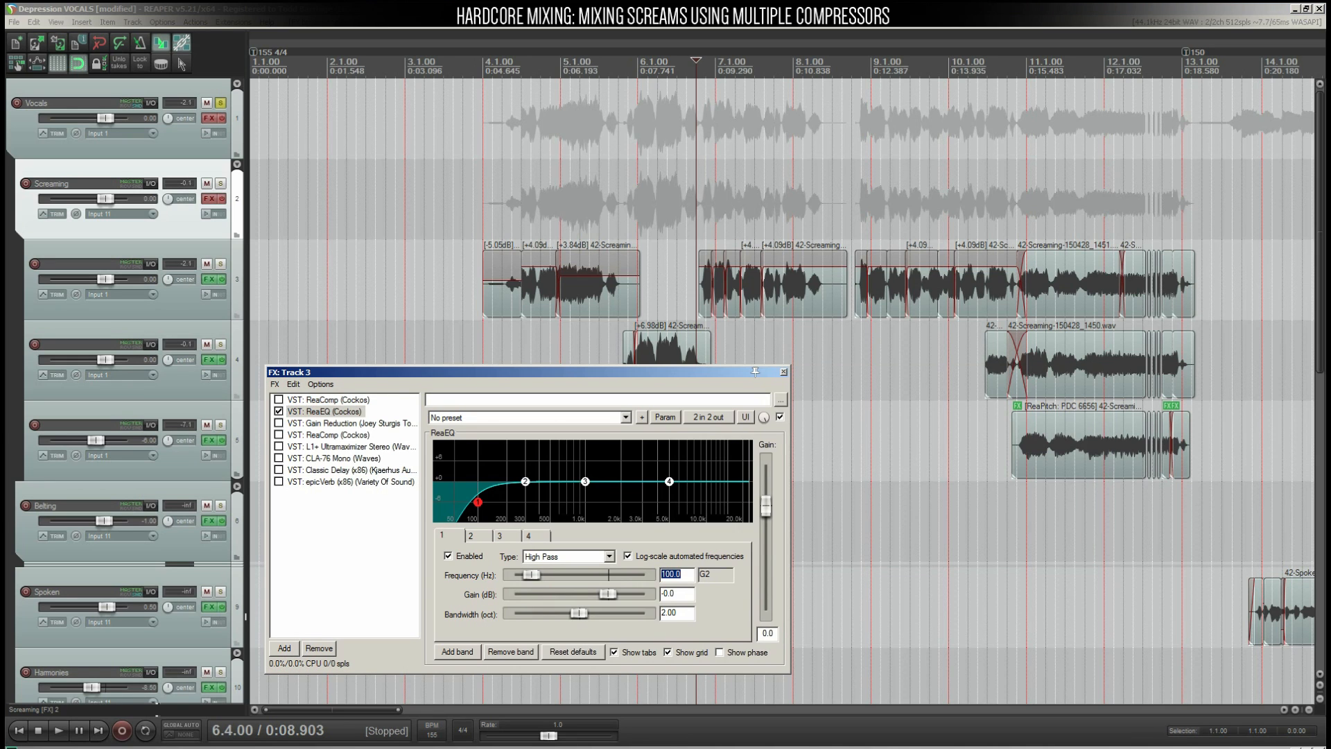
left_click(278, 411)
key("space")
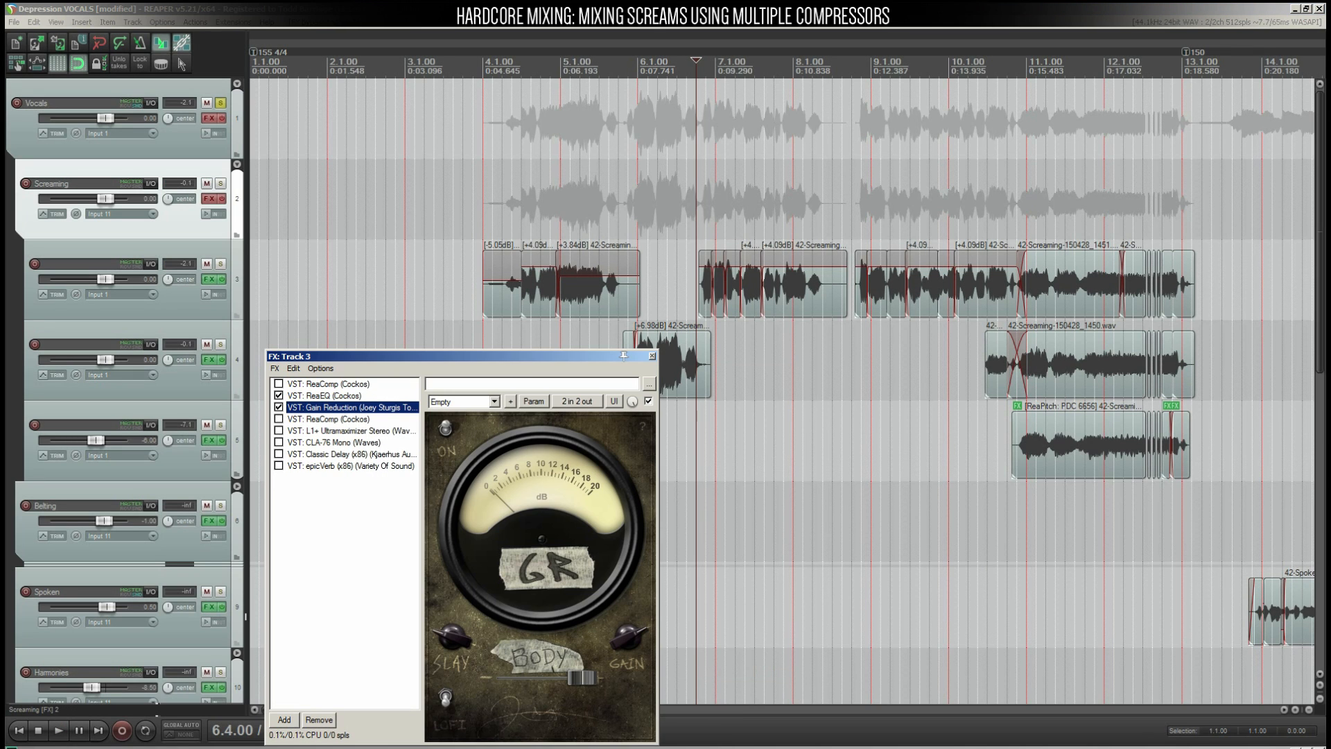
- Move track 3's effects window off the clips and audition the screams from 6.4.00 with Gain Reduction enabled
left_click_drag(444, 356, 342, 193)
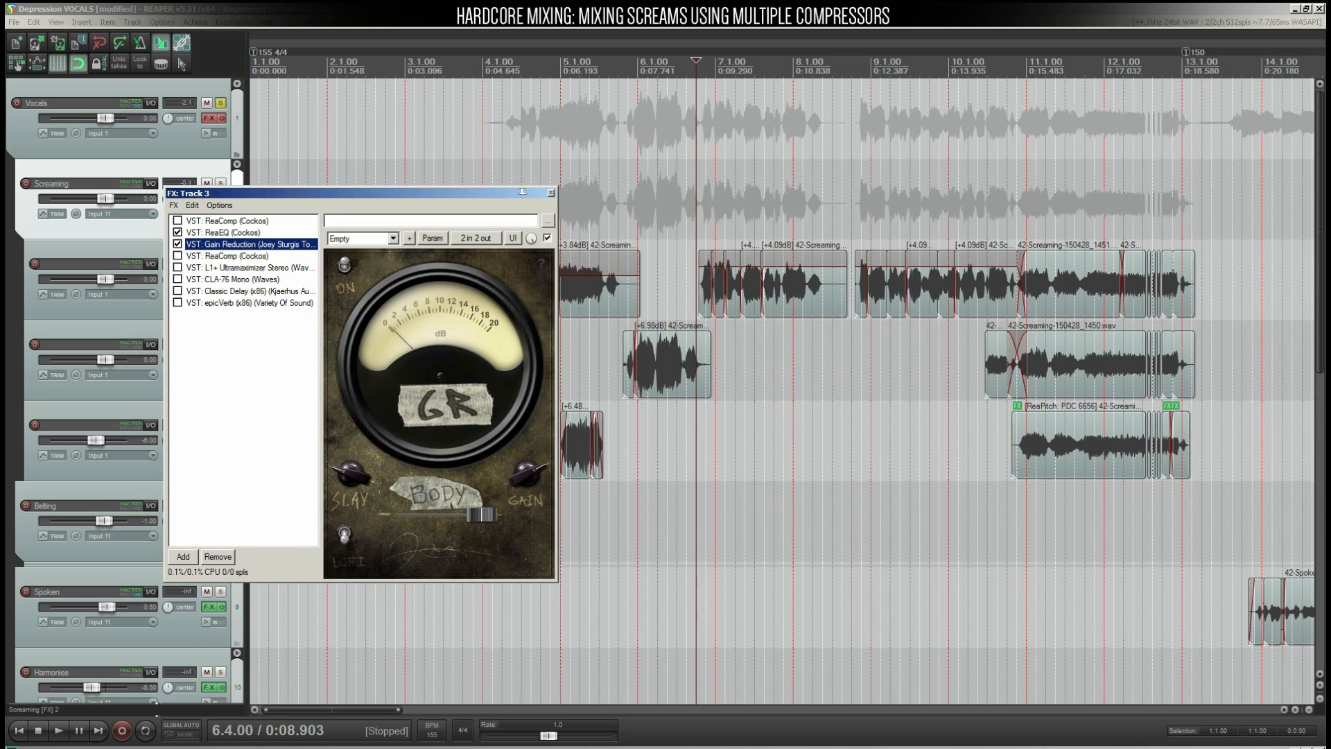
left_click_drag(343, 193, 319, 198)
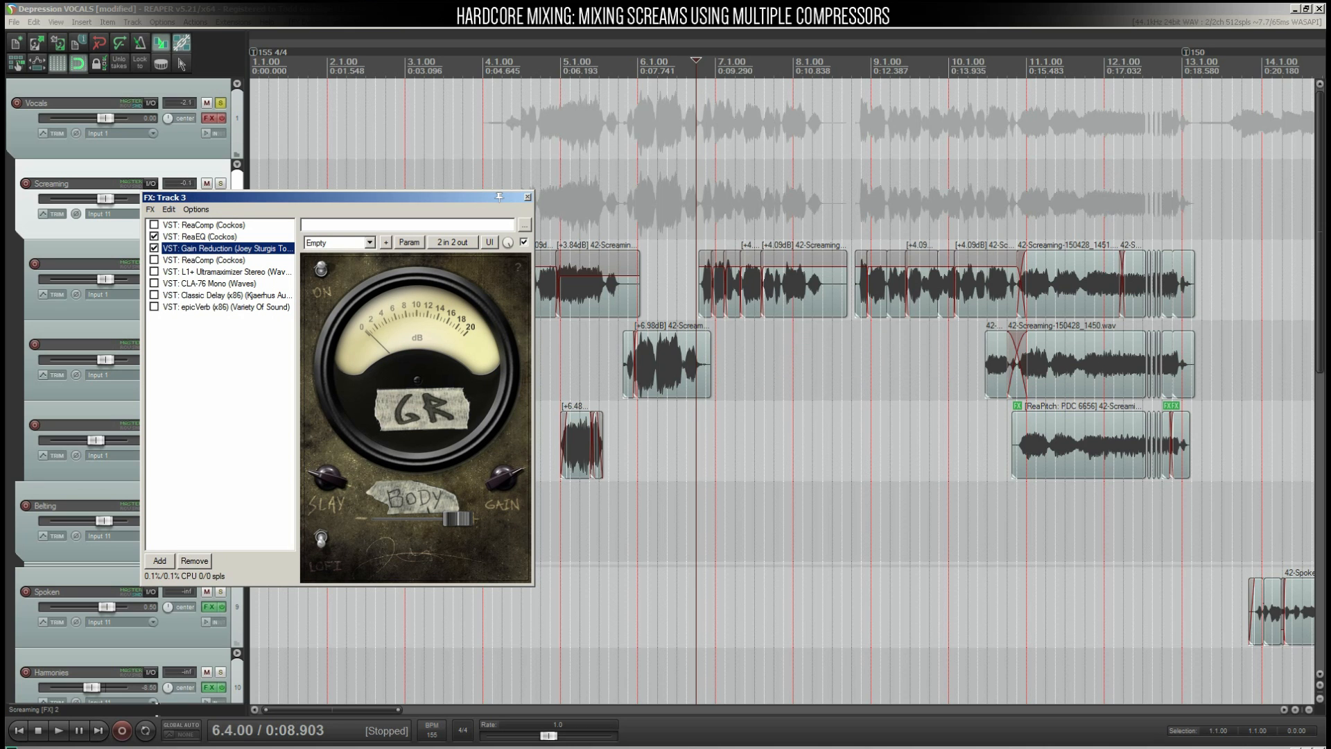
left_click(156, 709)
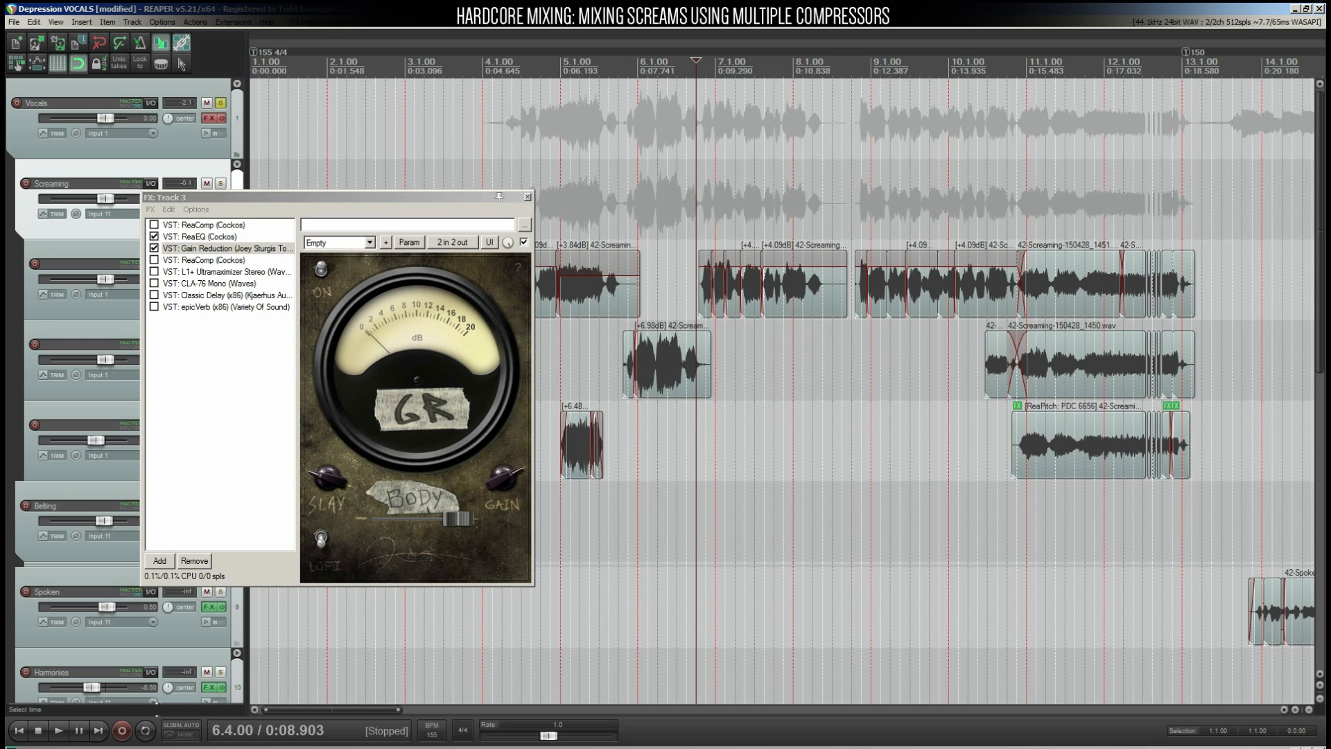
key("space")
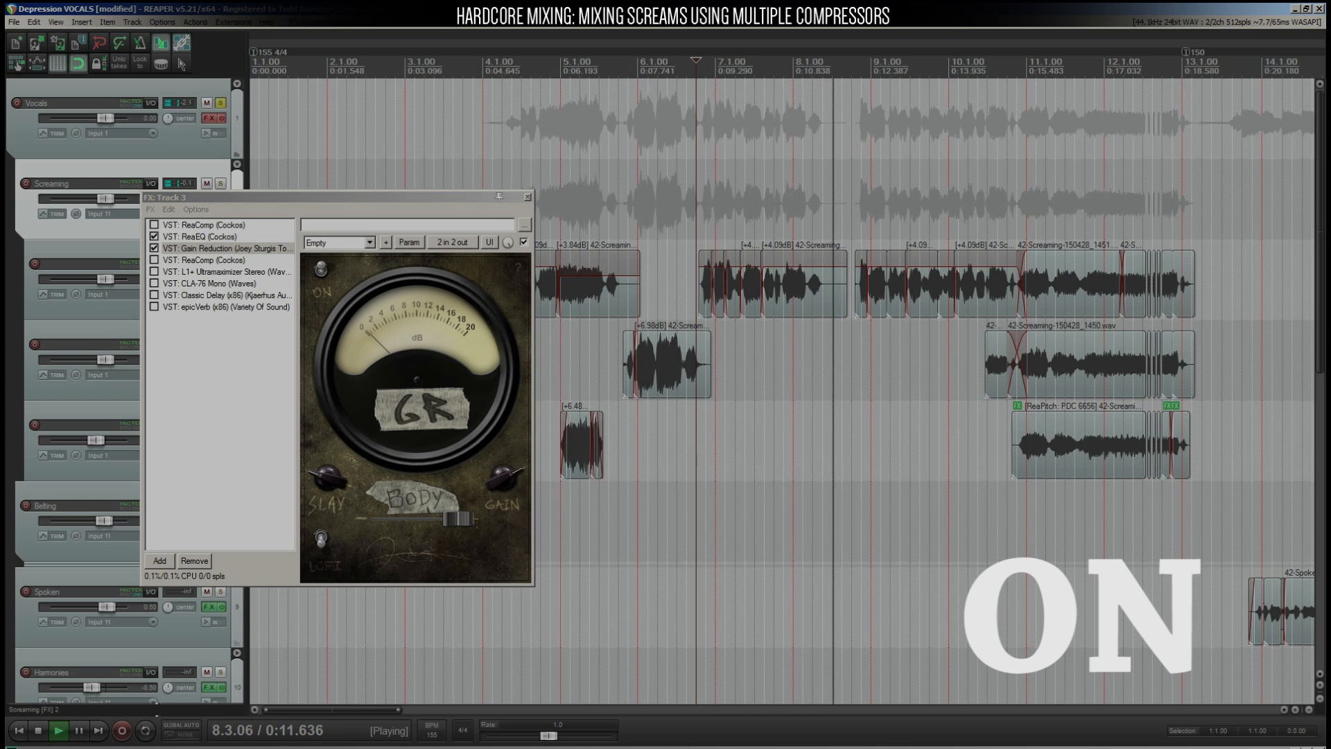
key("space")
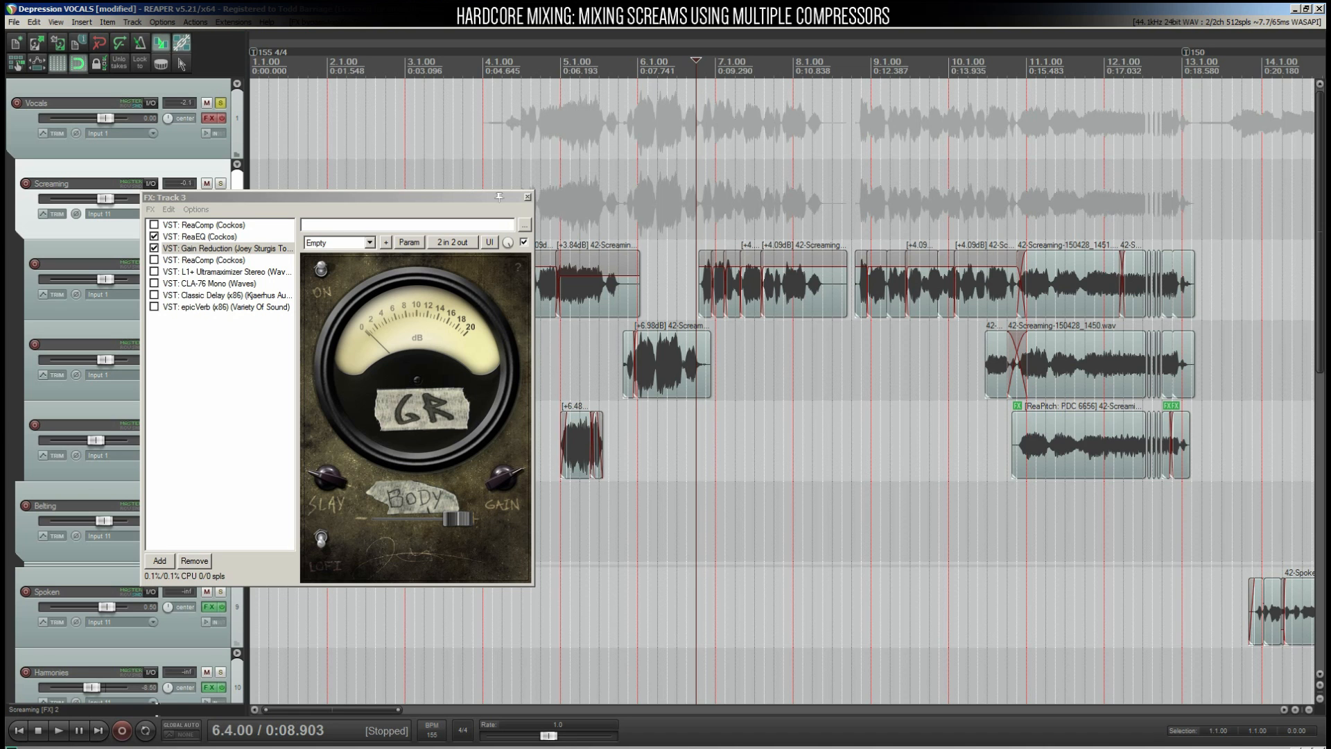
- Inspect the waveform of track 3's screams up close at 7.2.50 and around 8.1.25
left_click(745, 360)
scroll(745, 360, "up", 10)
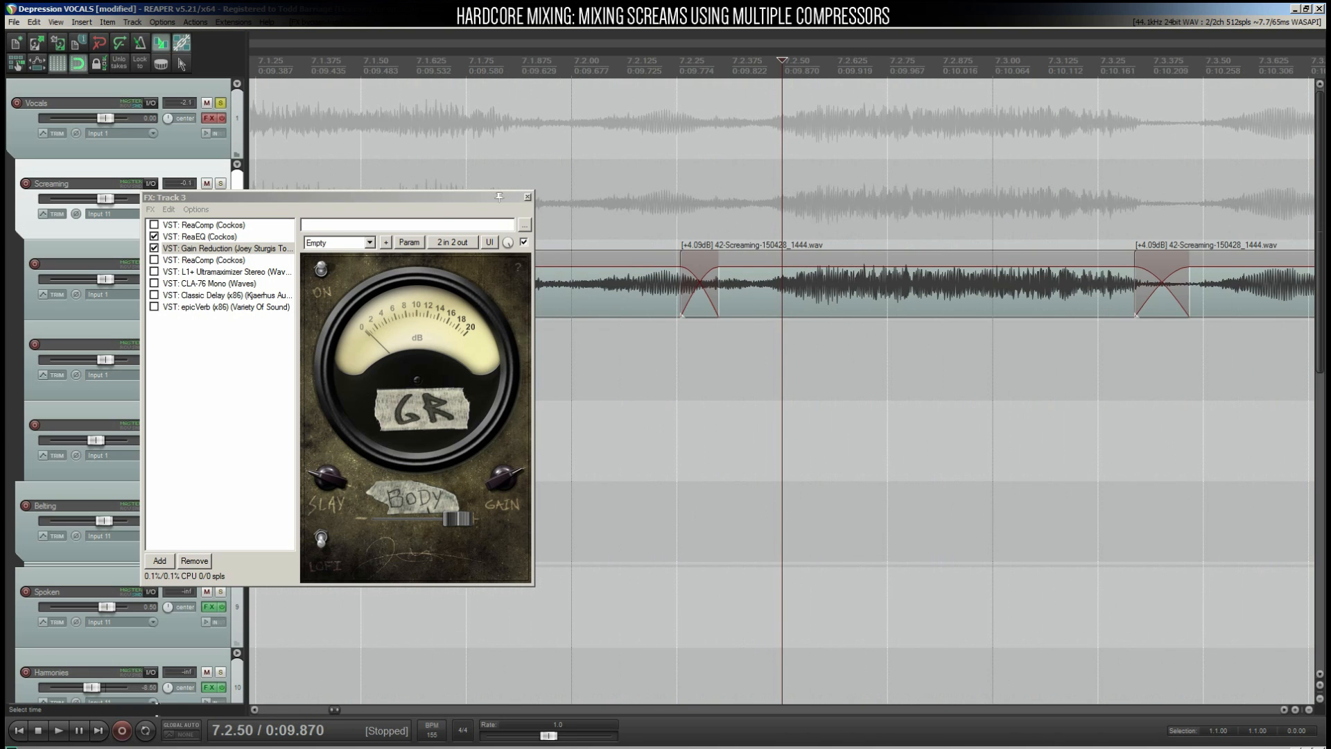
scroll(781, 291, "down", 6)
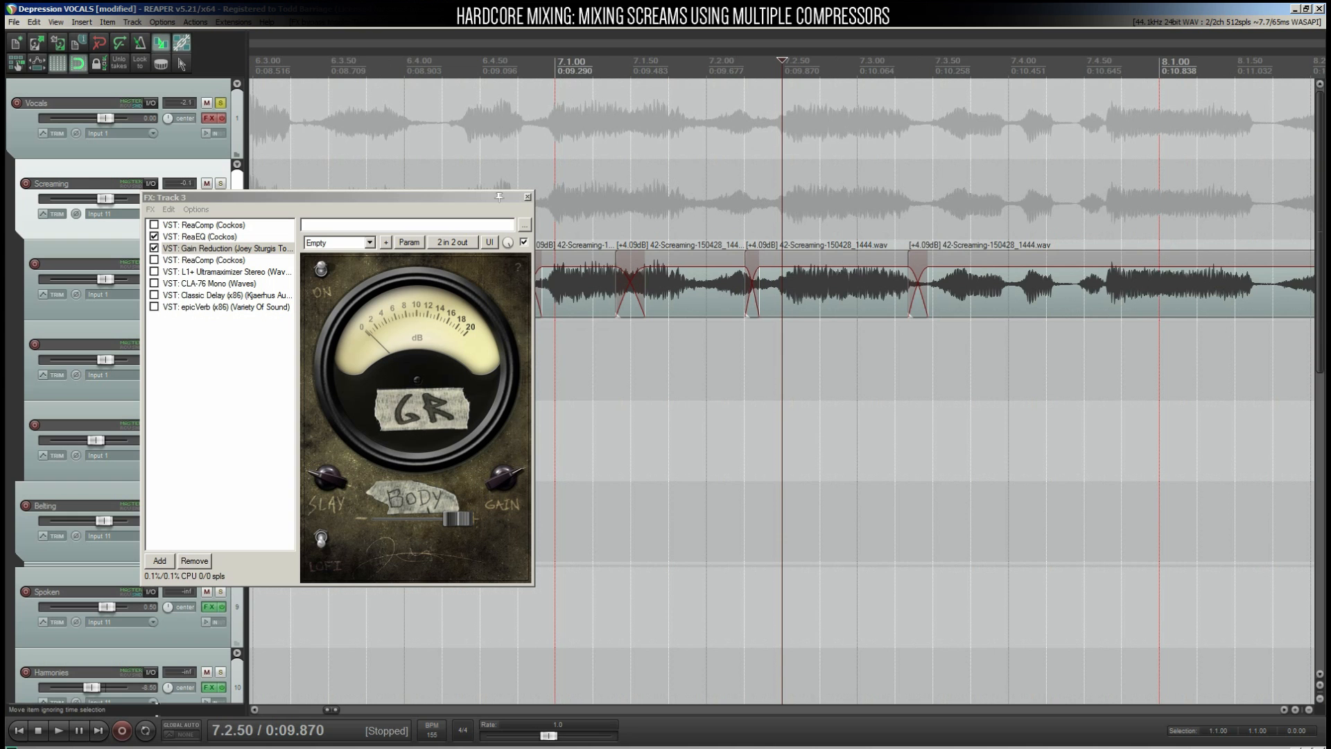
left_click(1197, 291)
scroll(1197, 291, "up", 2)
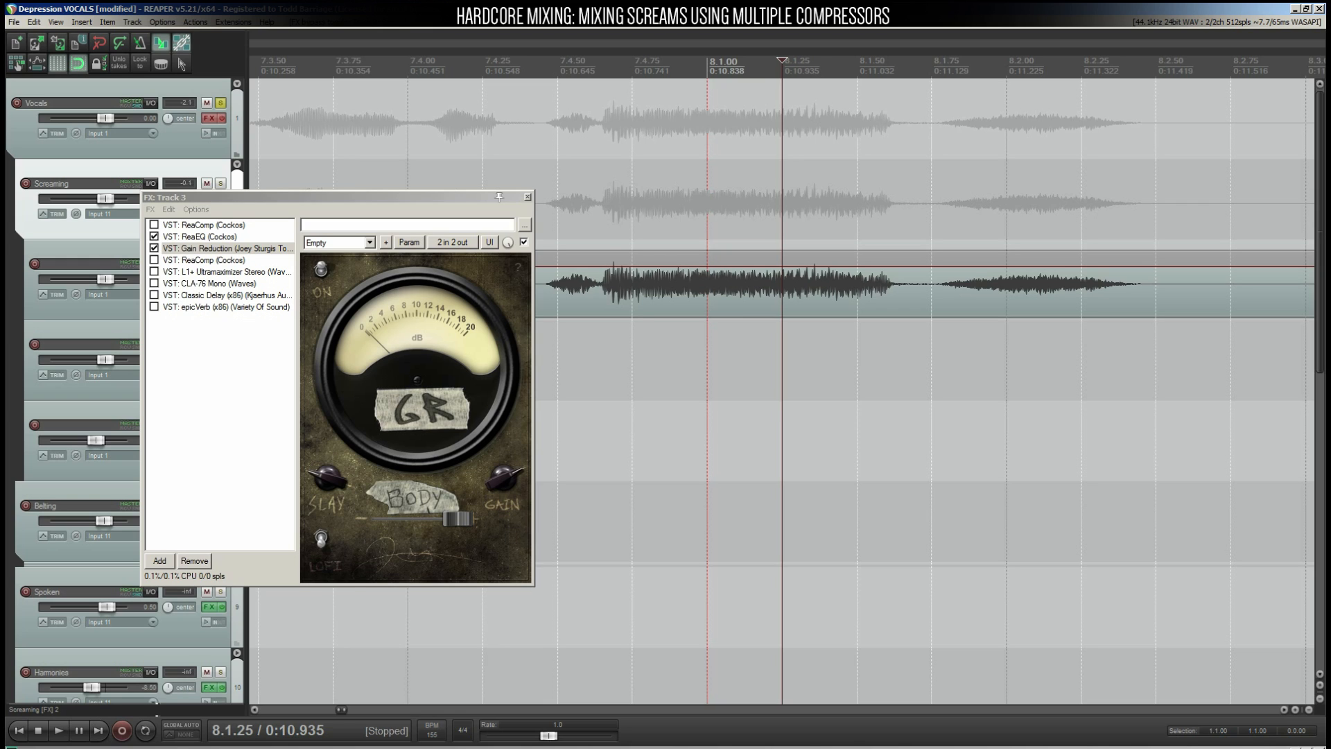
- Enable the ReaComp that follows Gain Reduction in track 3's chain and place the edit cursor at 7.4.00
left_click(204, 260)
left_click(154, 260)
left_click(408, 125)
scroll(407, 125, "down", 3)
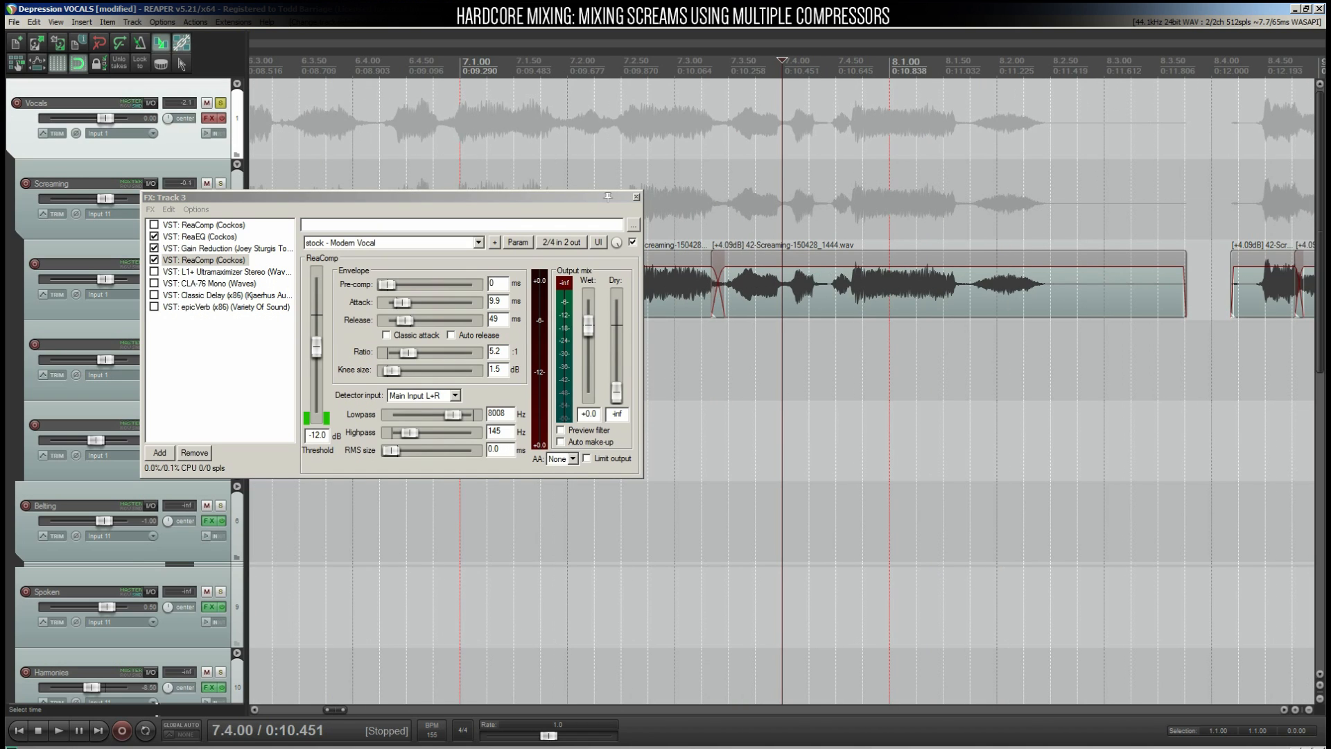
- Compare the thresholds of track 3's two ReaComp instances and audition the screams from 6.4.00 with the second one enabled
left_click(204, 226)
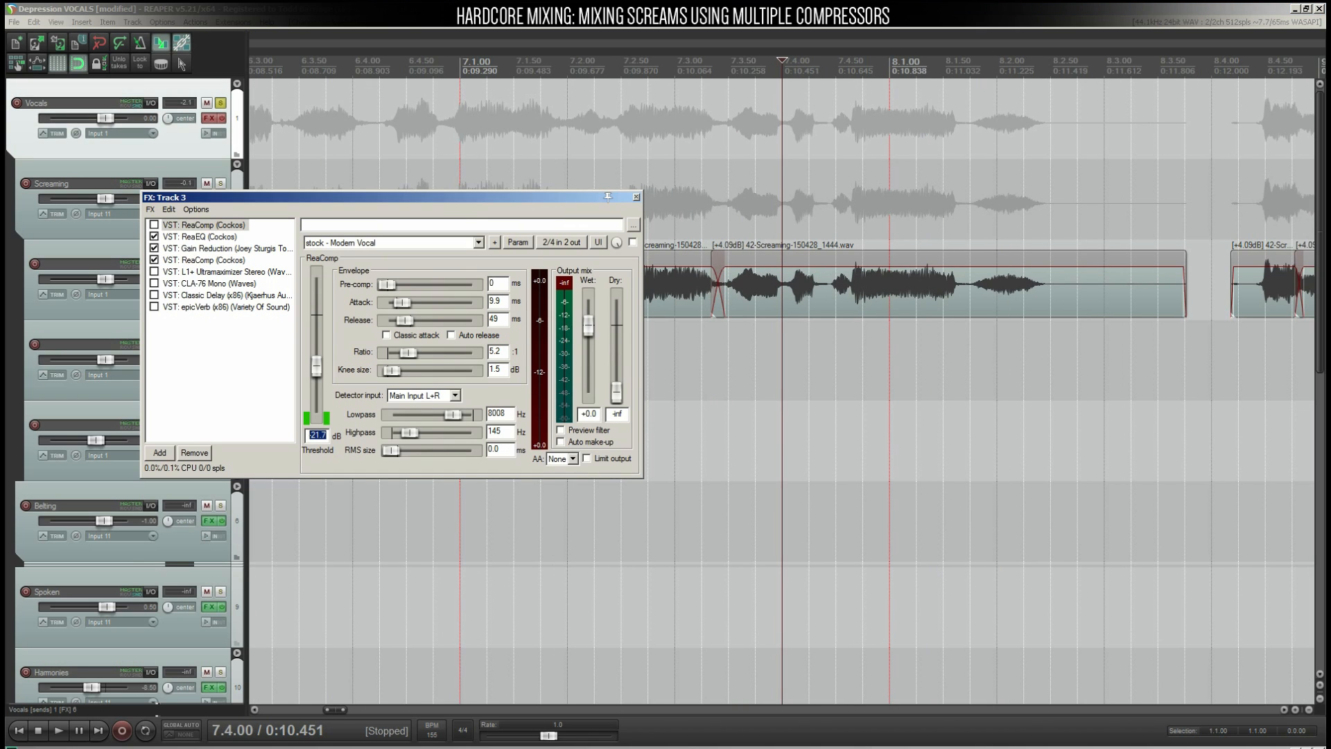
left_click(204, 260)
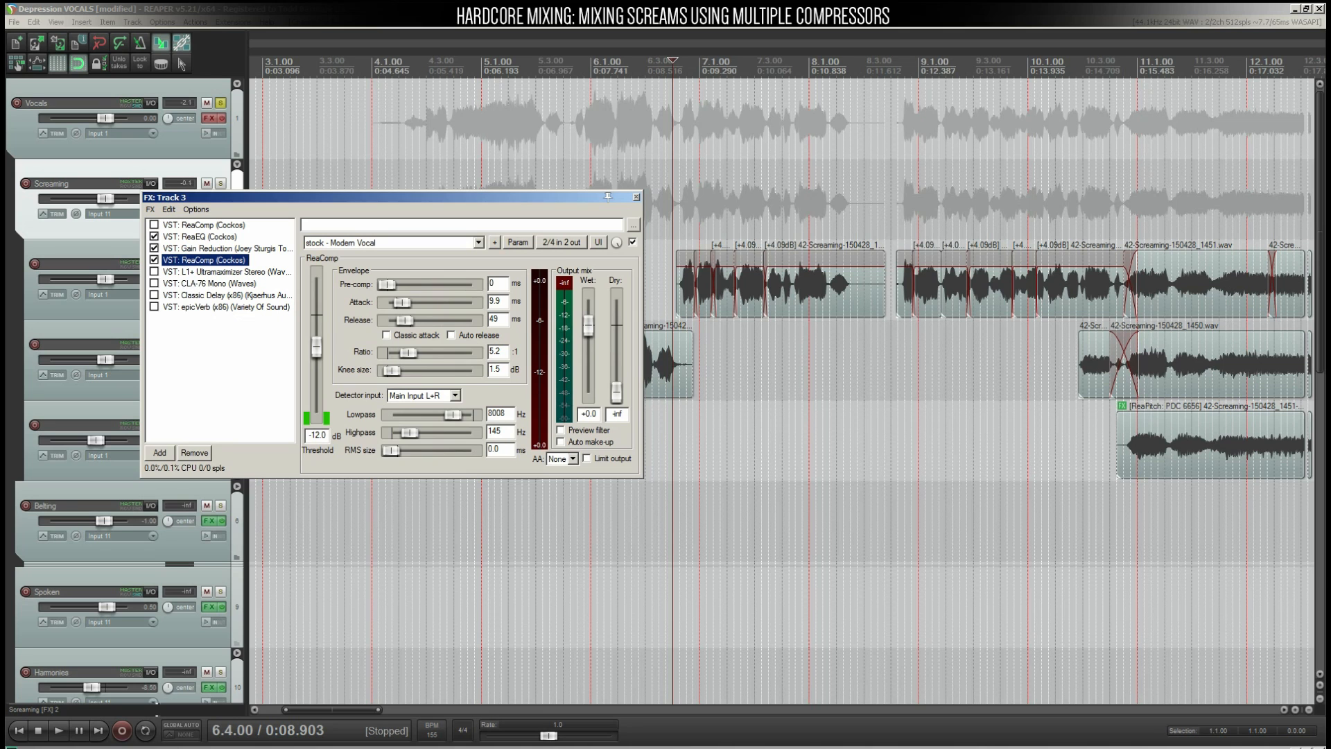
key("space")
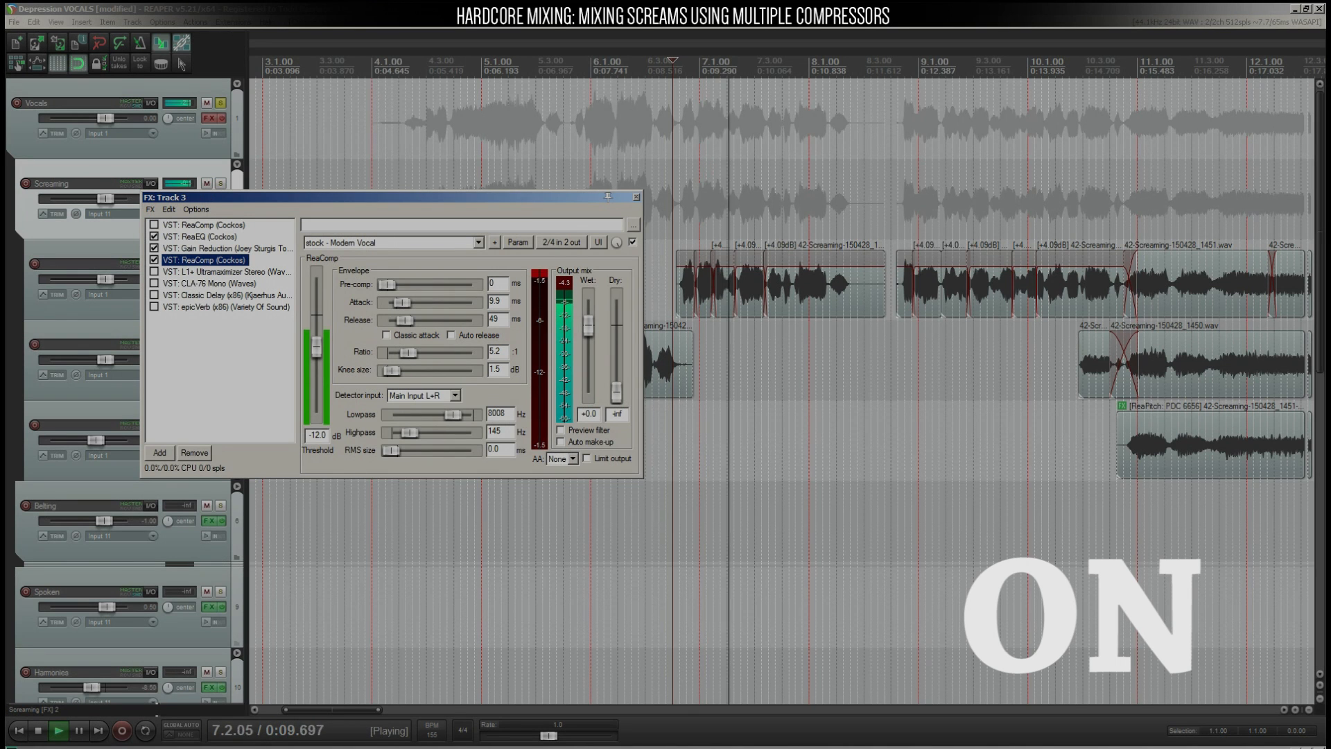
key("space")
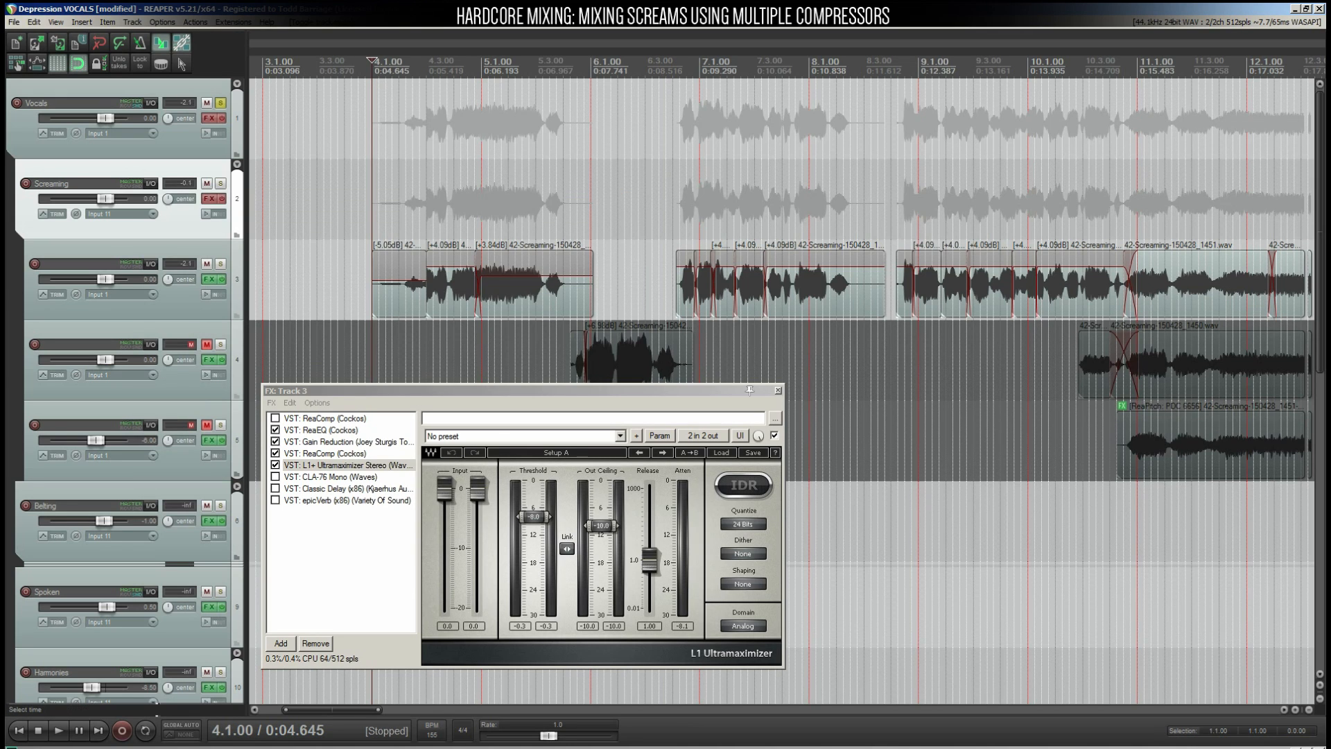
- Audition the screams from 4.1.00 with track 3's L1+ Ultramaximizer enabled
key("space")
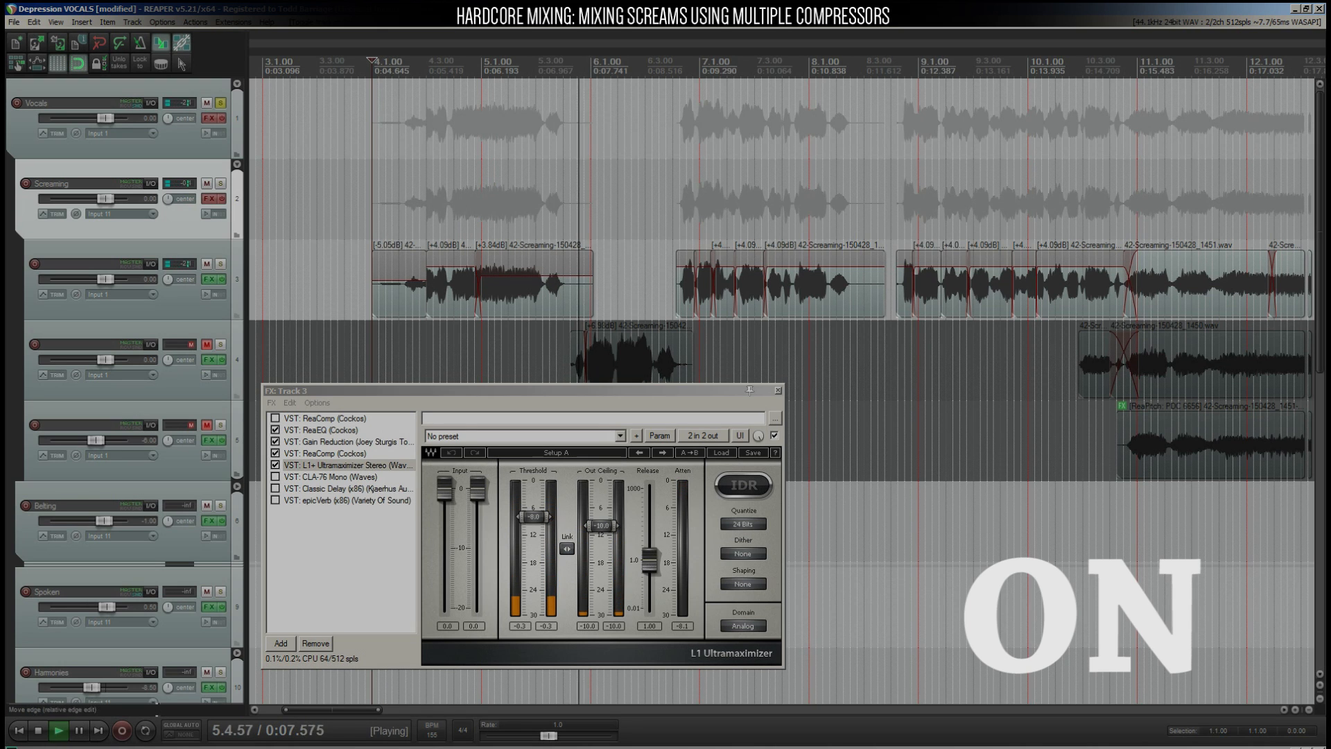
key("space")
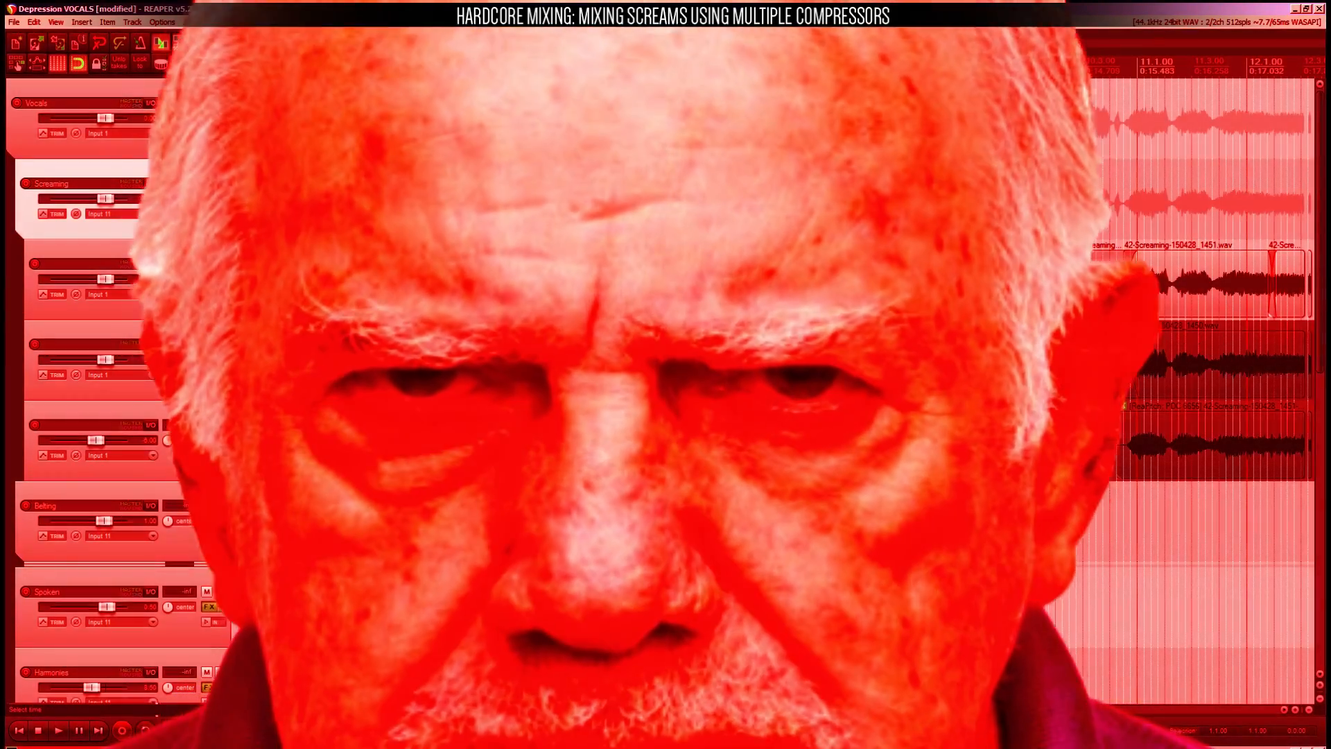
key("space")
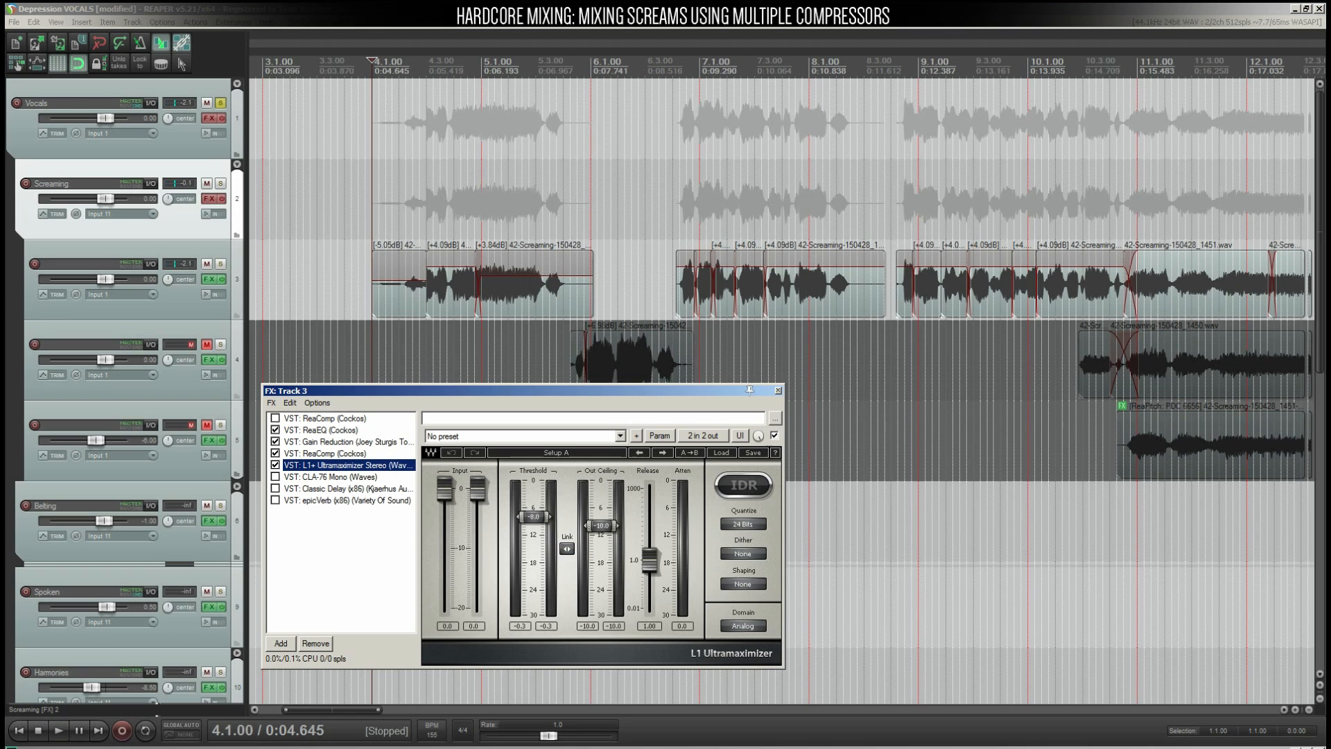
key("space")
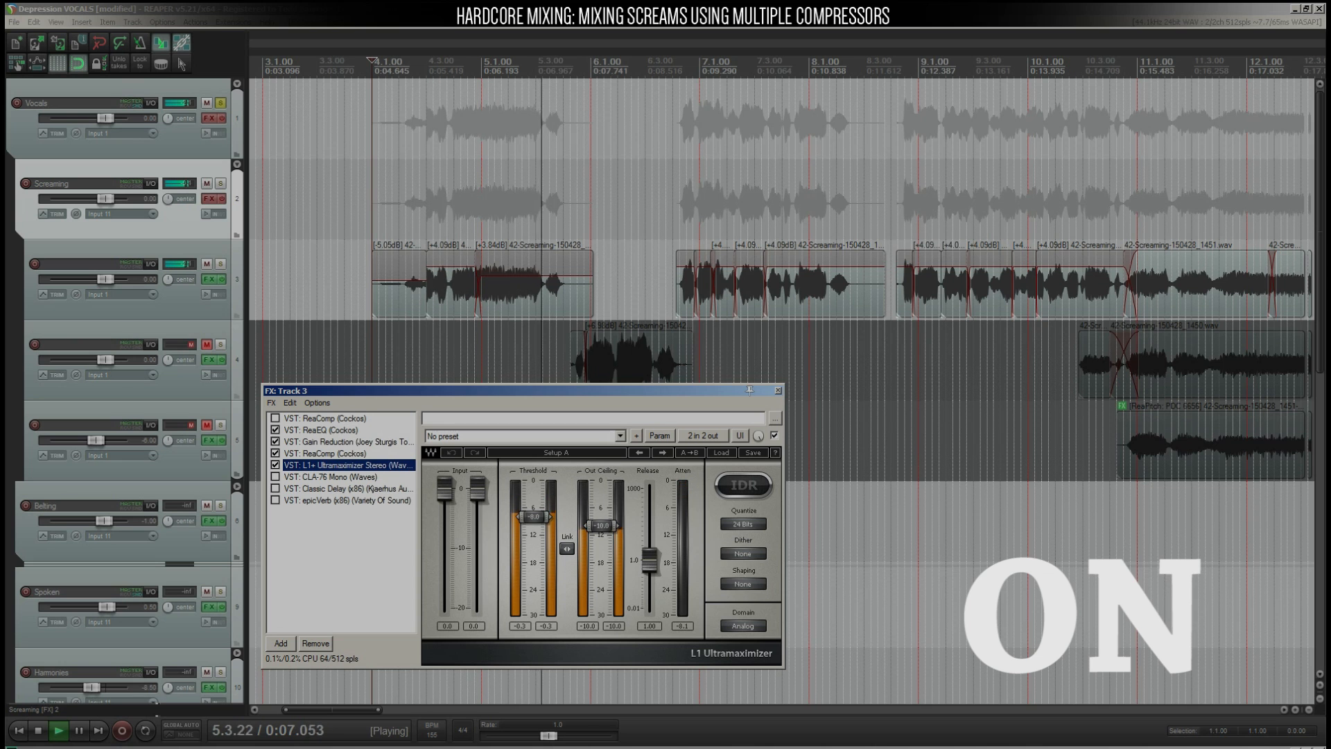
key("space")
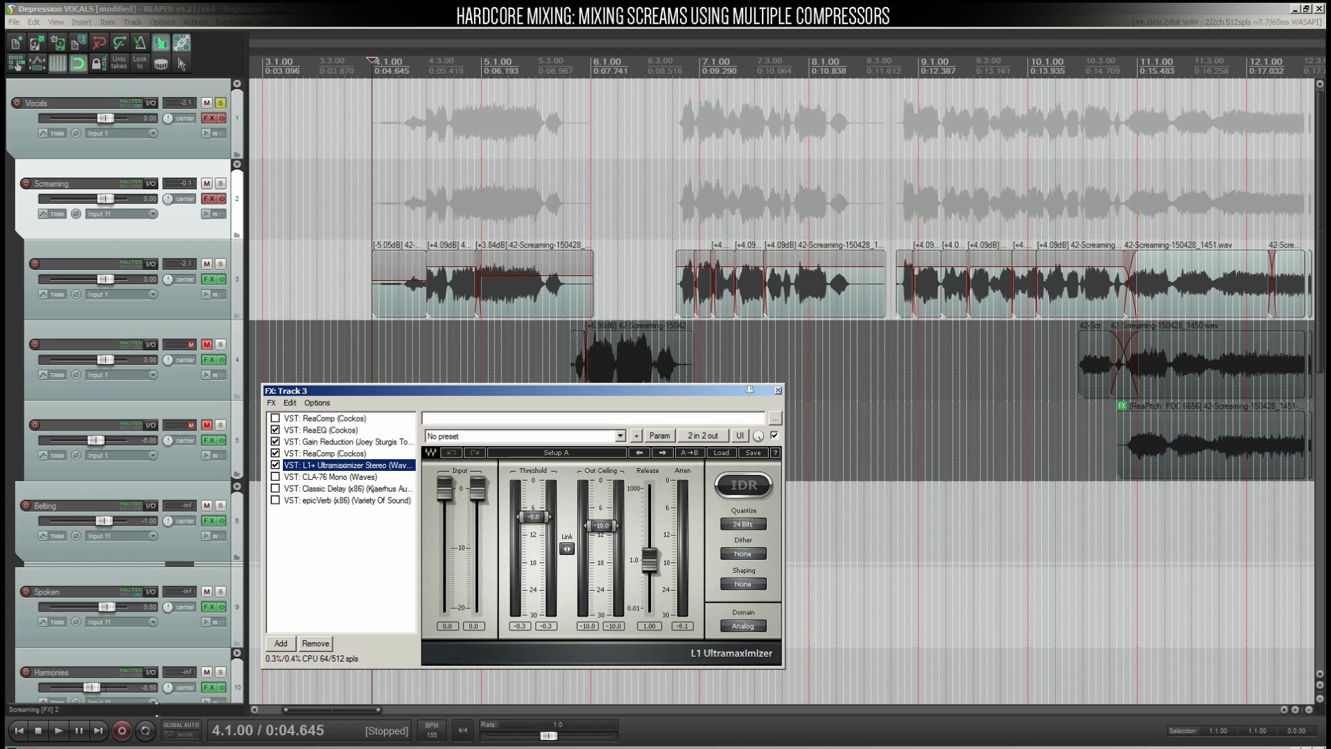
- Render track 3 to a mono stem track, muting the original, and inspect the stem's waveform across all the scream phrases
right_click(240, 259)
mouse_move(347, 363)
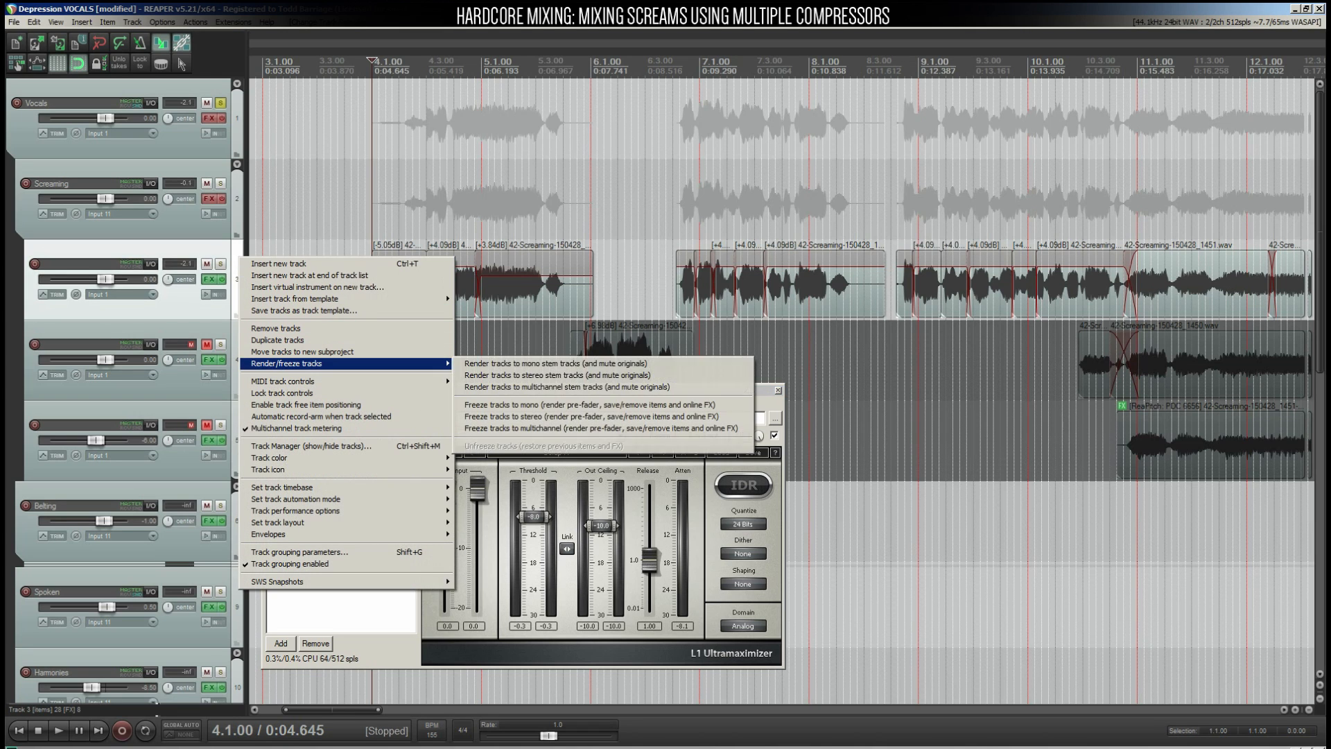
left_click(555, 363)
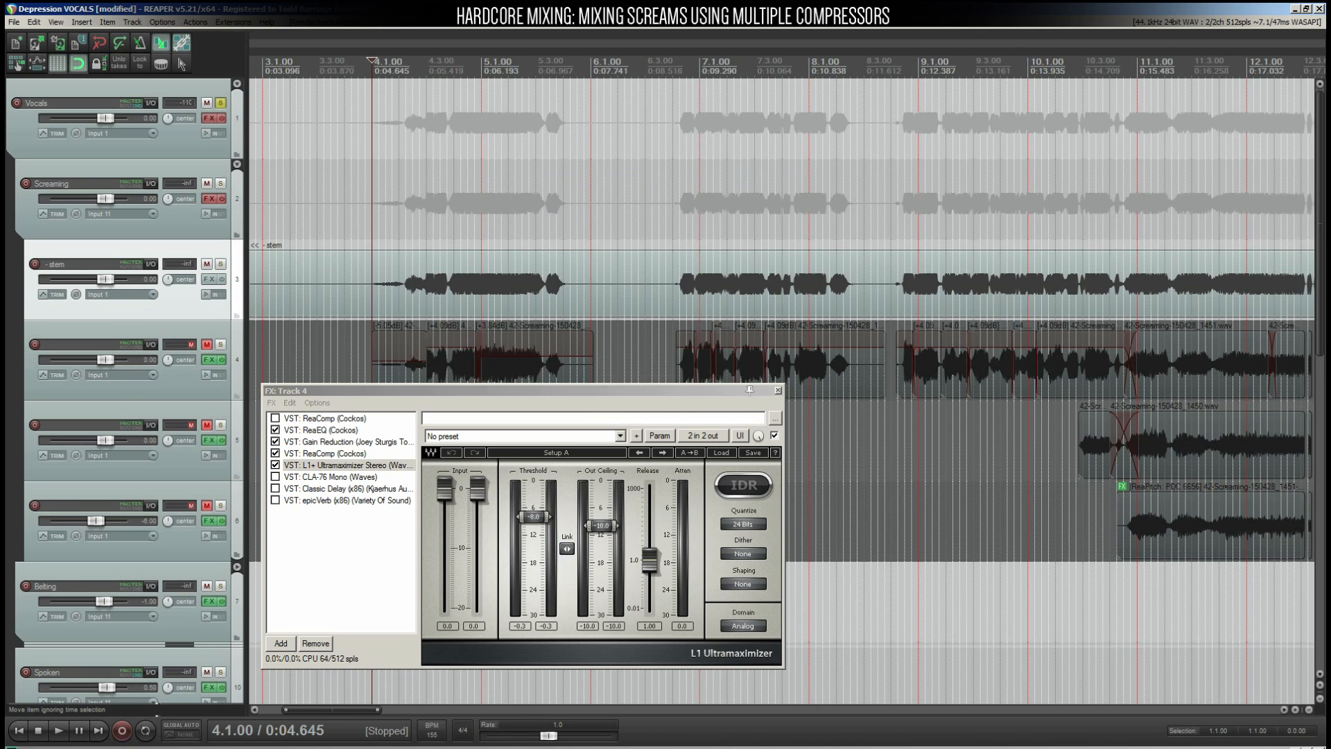
scroll(461, 284, "down", 3)
left_click(433, 284)
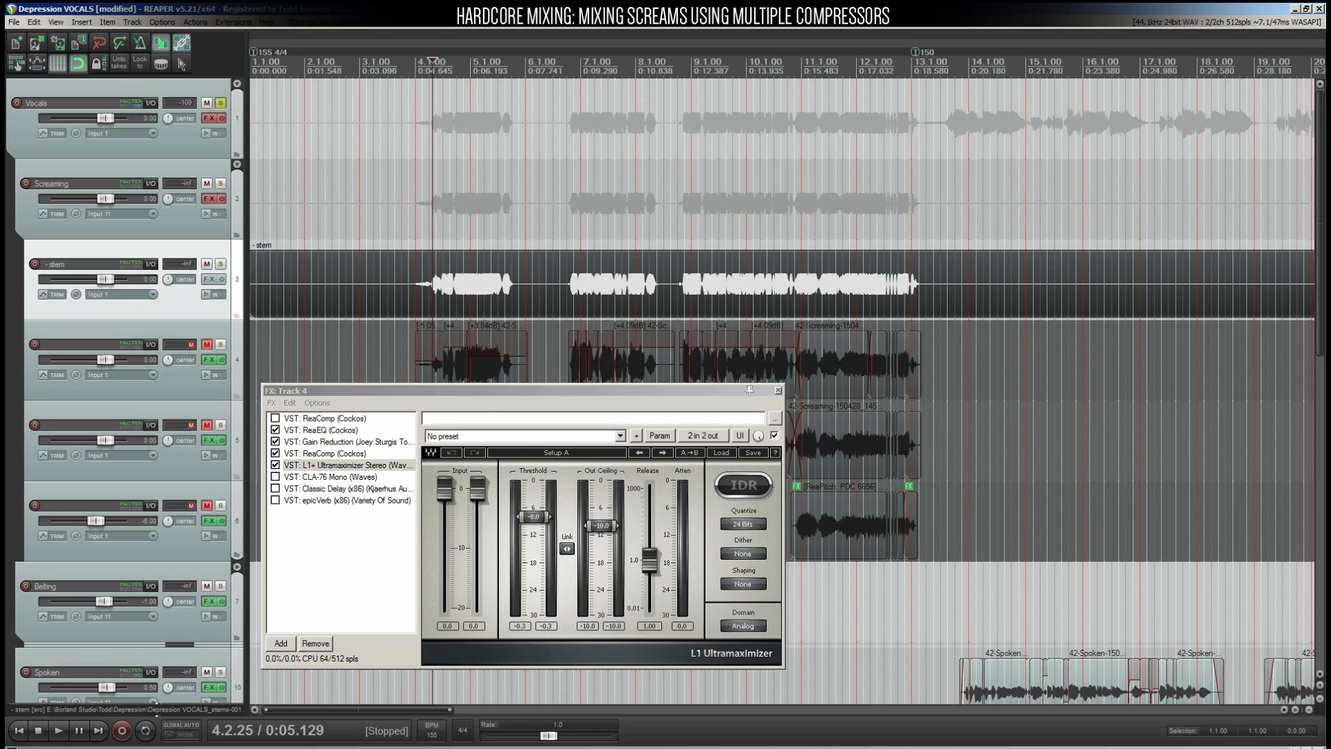
left_click(435, 215)
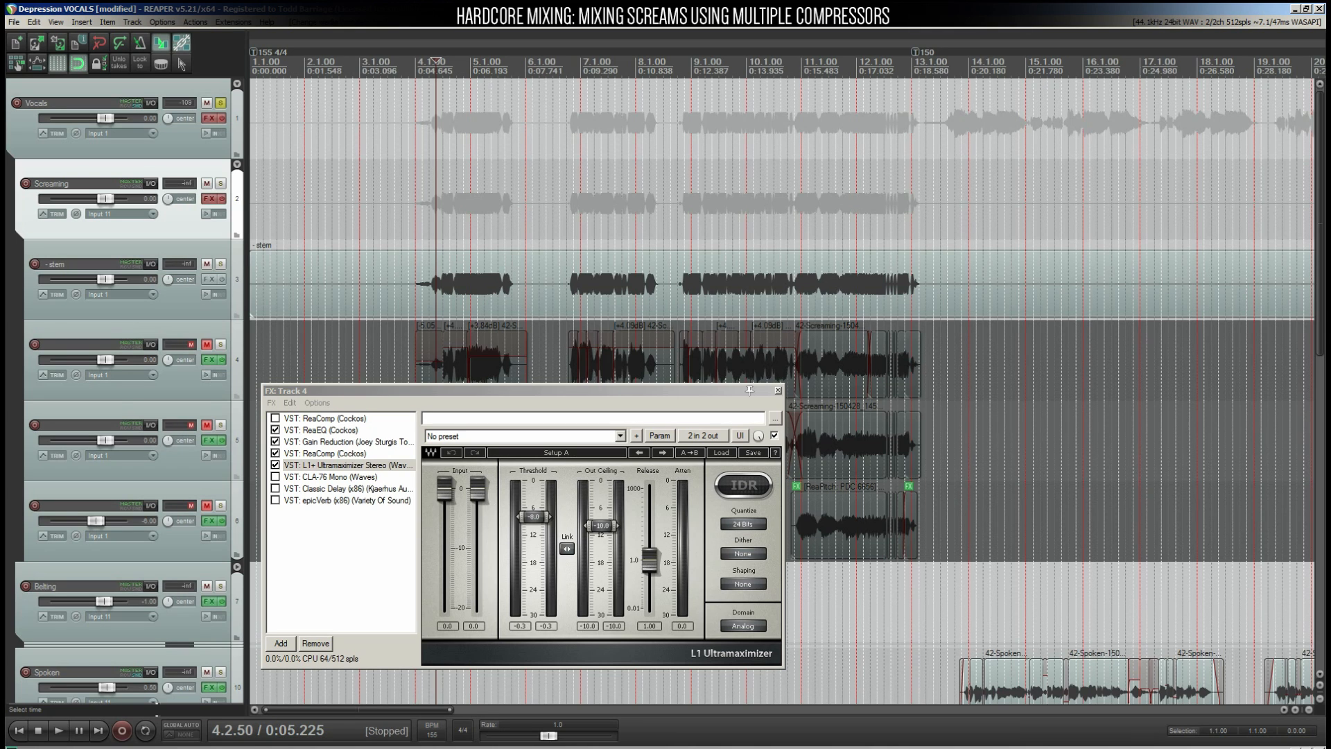
- Undo the mono stem render of track 3
key("ctrl+z")
key("ctrl+z")
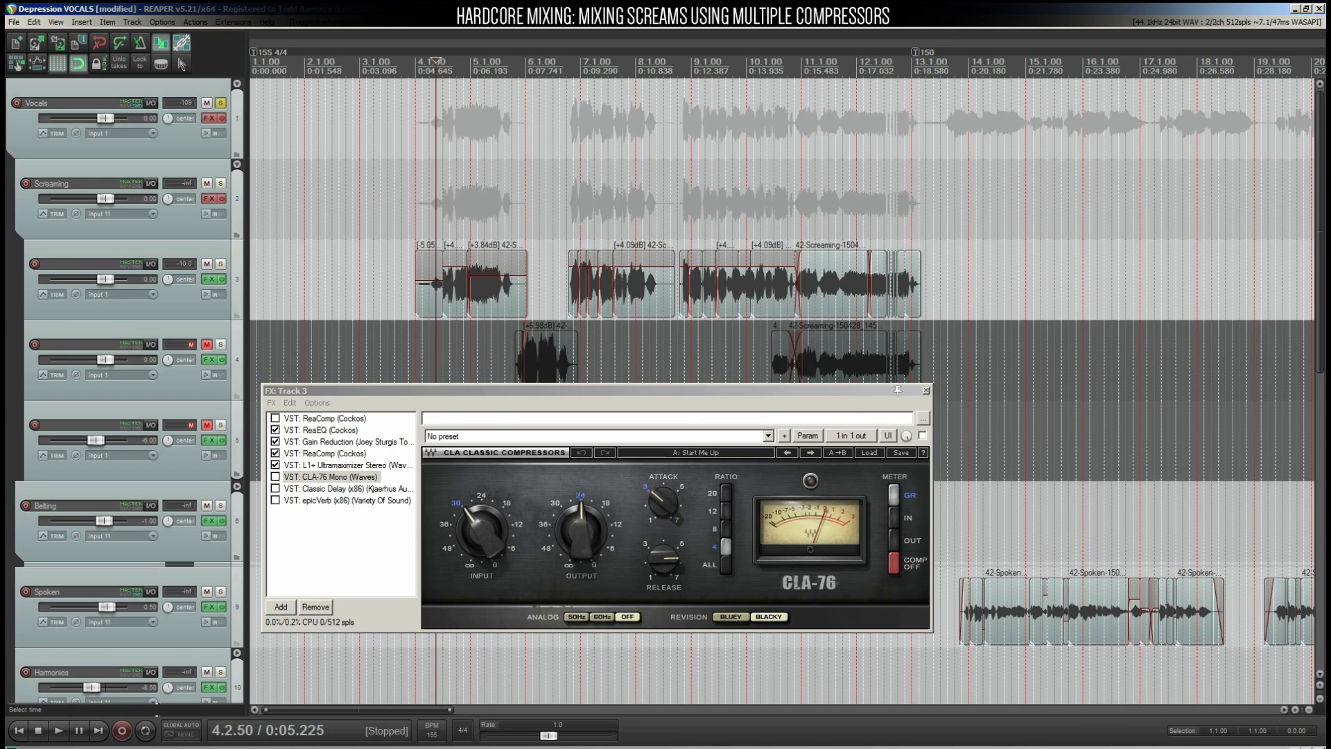
- Audition the screams from 4.1.00 with CLA-76 Mono off, enable it in track 3's chain, and audition them again
left_click(415, 201)
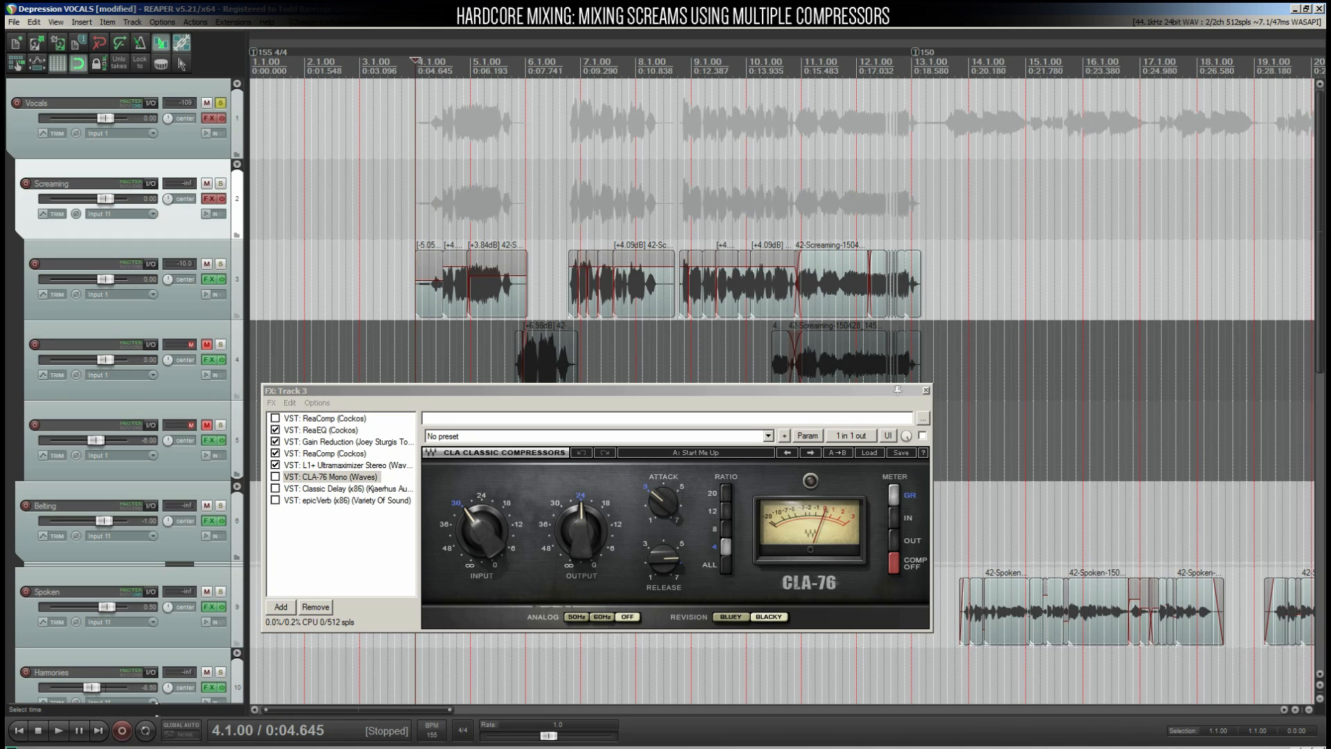
key("space")
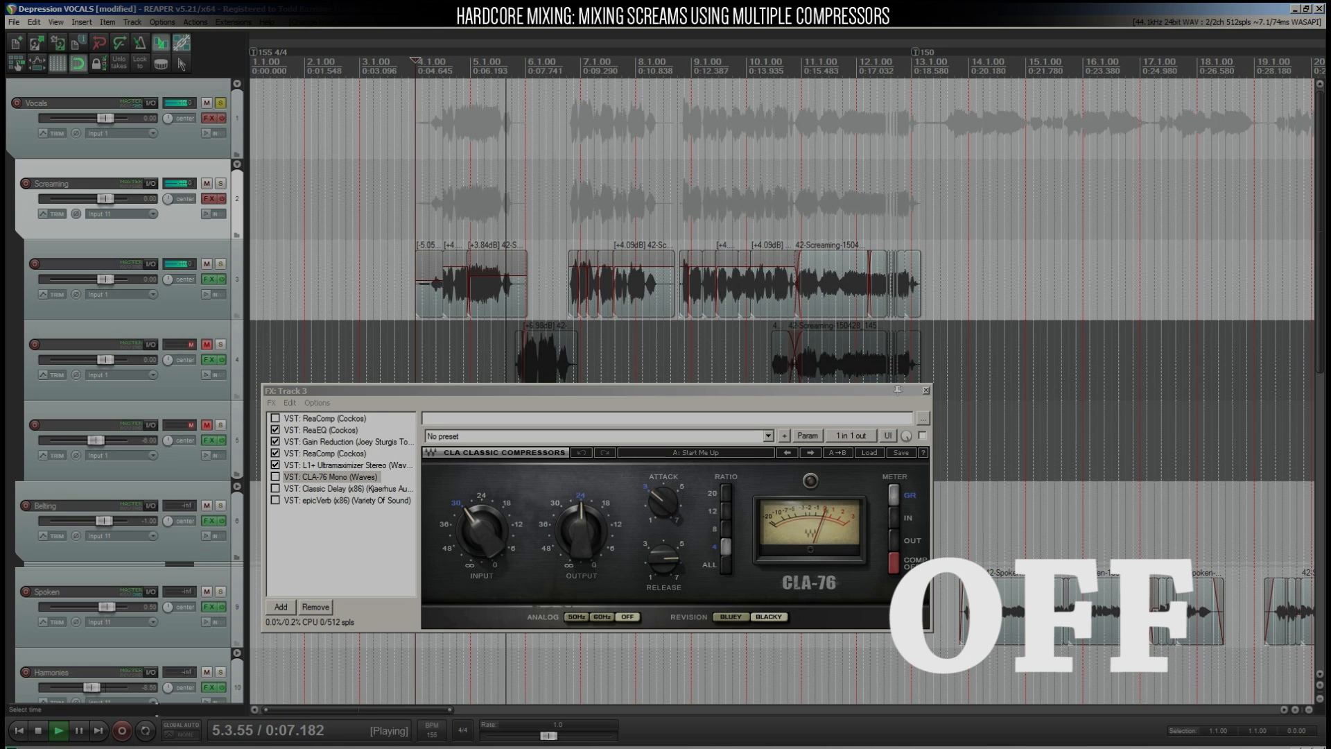
key("space")
left_click(275, 477)
key("space")
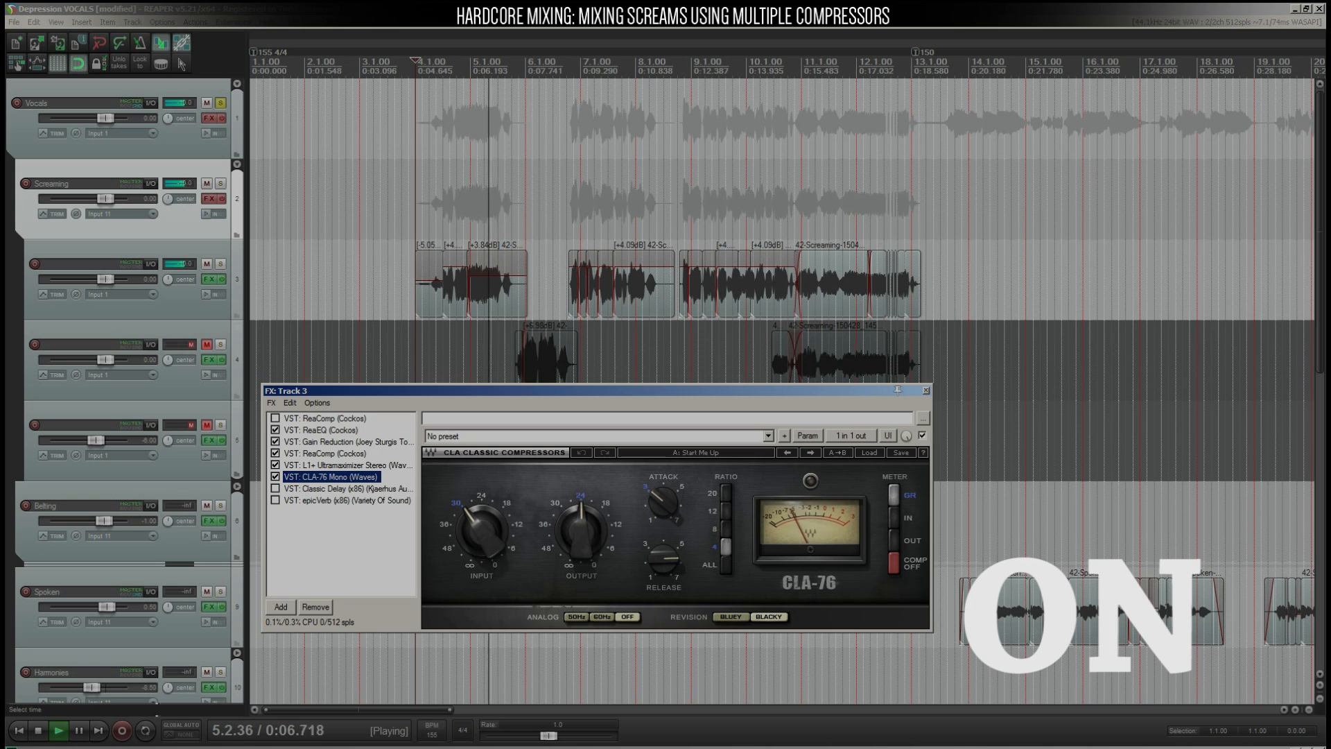
key("space")
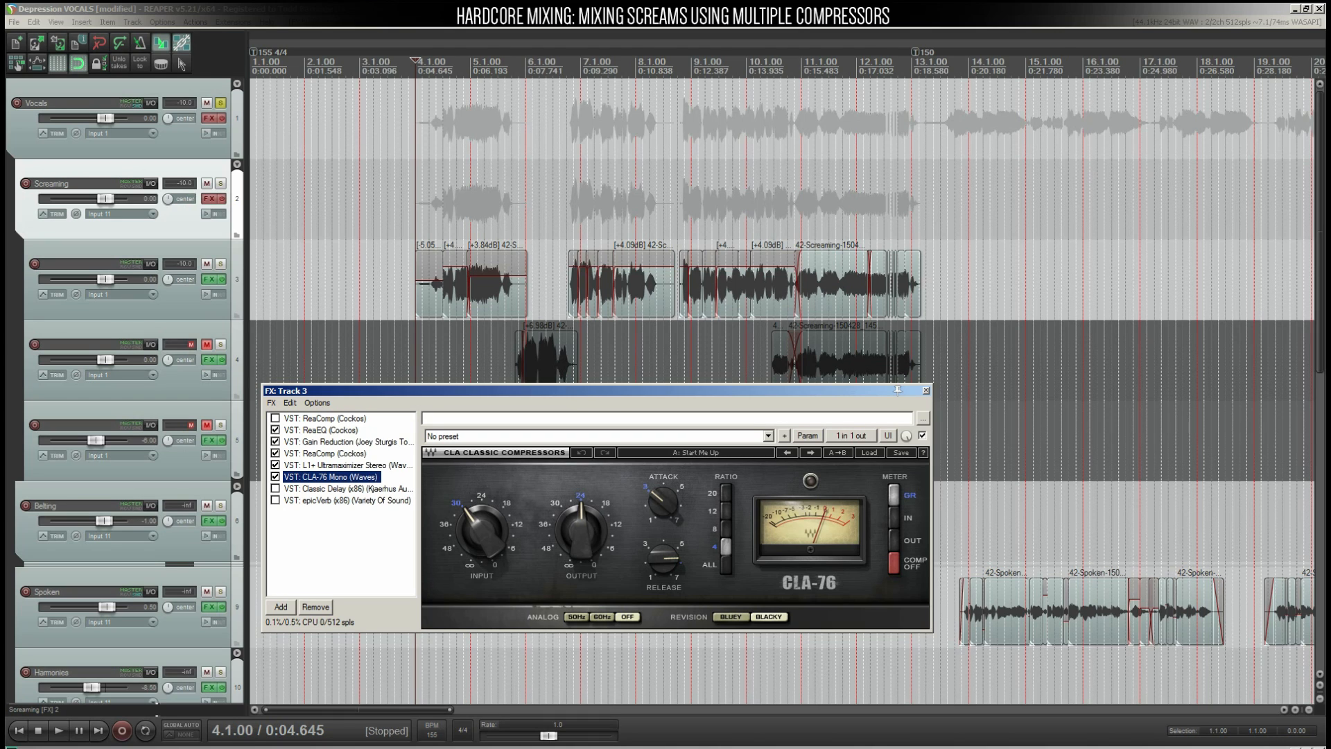
- Review the settings of Gain Reduction, the second ReaComp, L1+ Ultramaximizer and CLA-76 Mono in track 3's chain
left_click(325, 453)
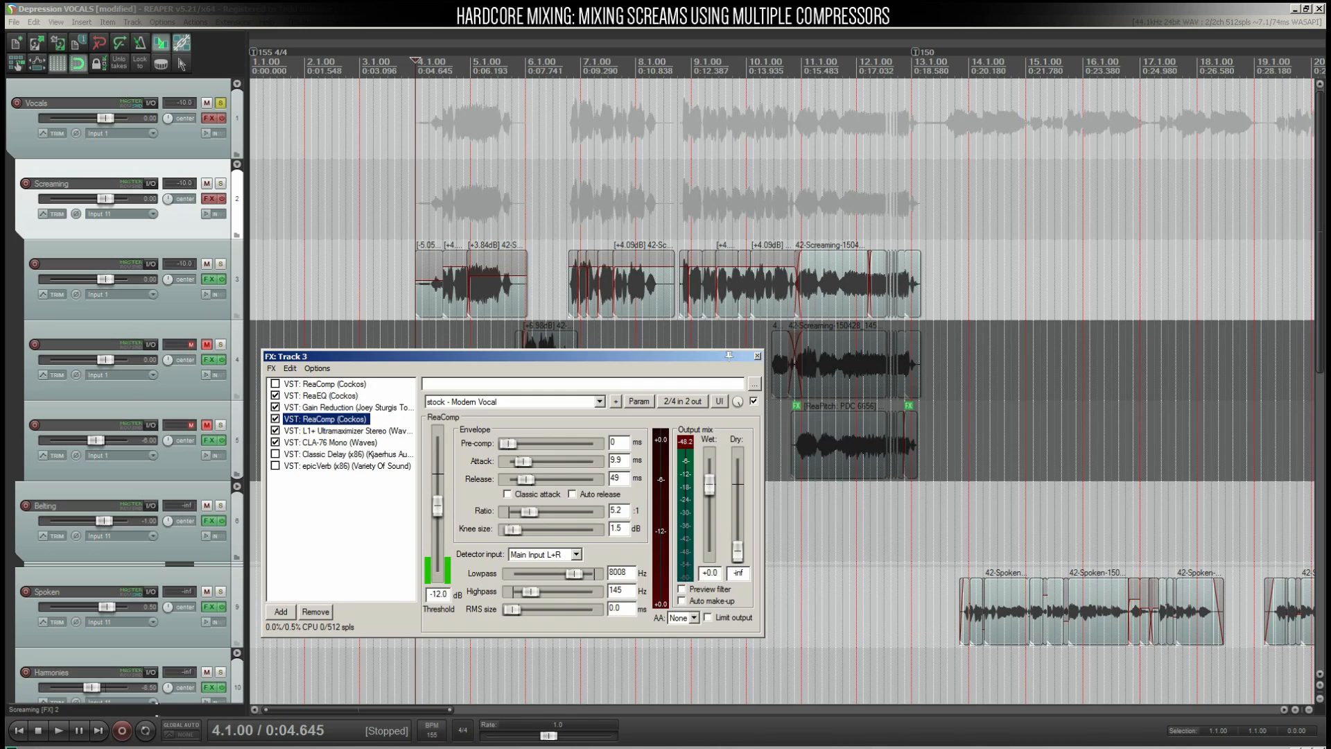
left_click(347, 407)
left_click(325, 419)
left_click(346, 430)
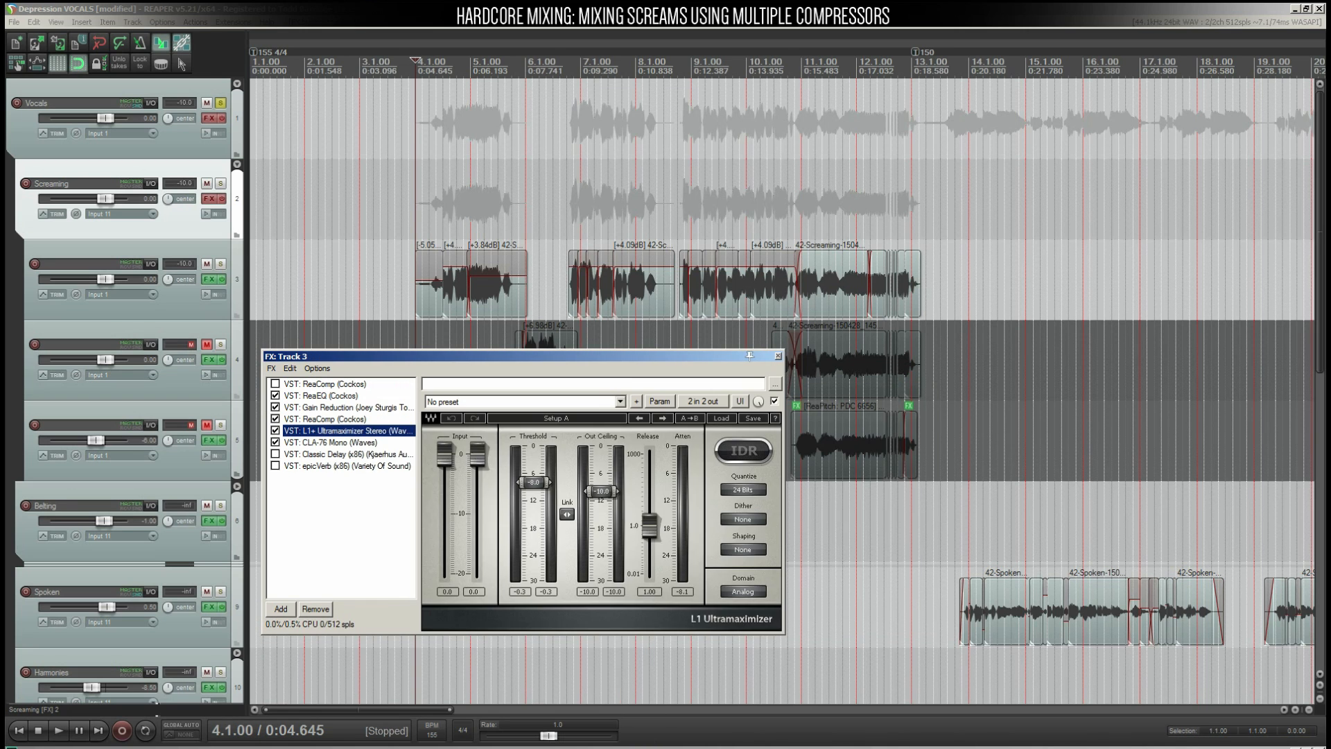
left_click(331, 442)
left_click(346, 408)
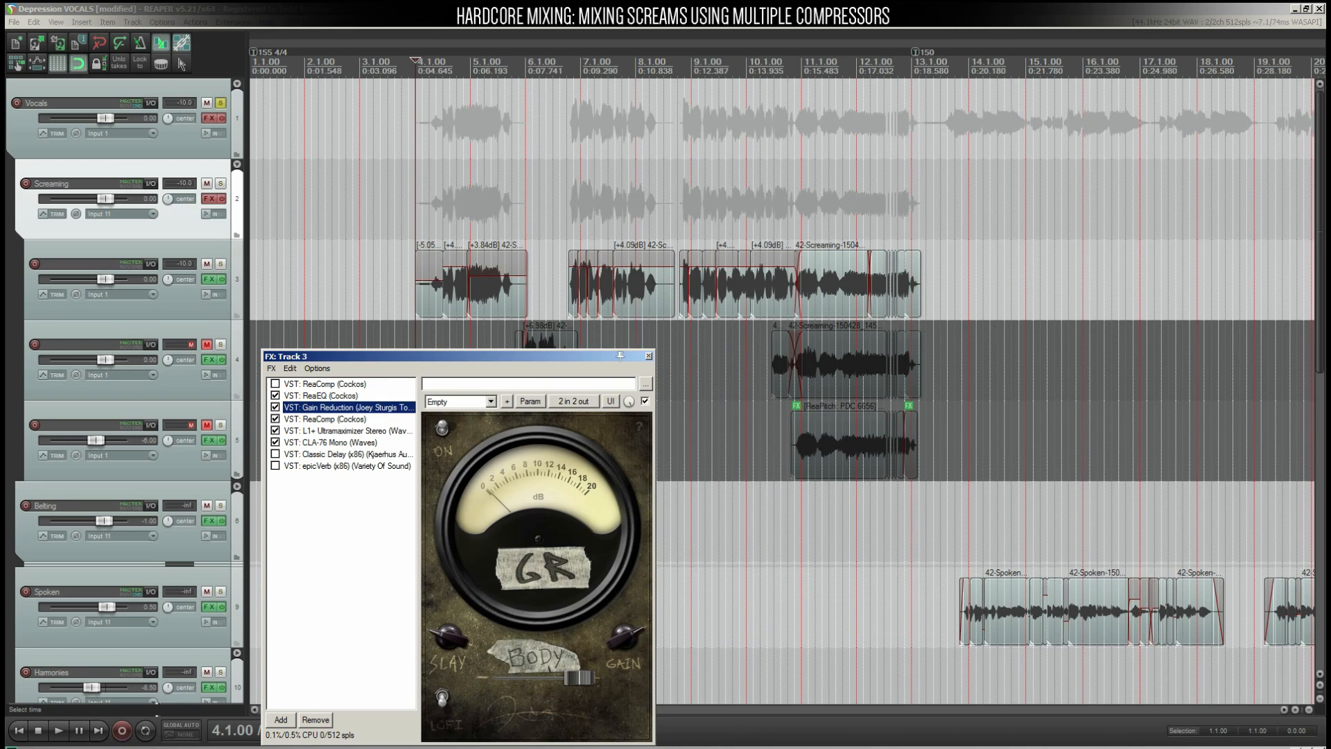
left_click(325, 419)
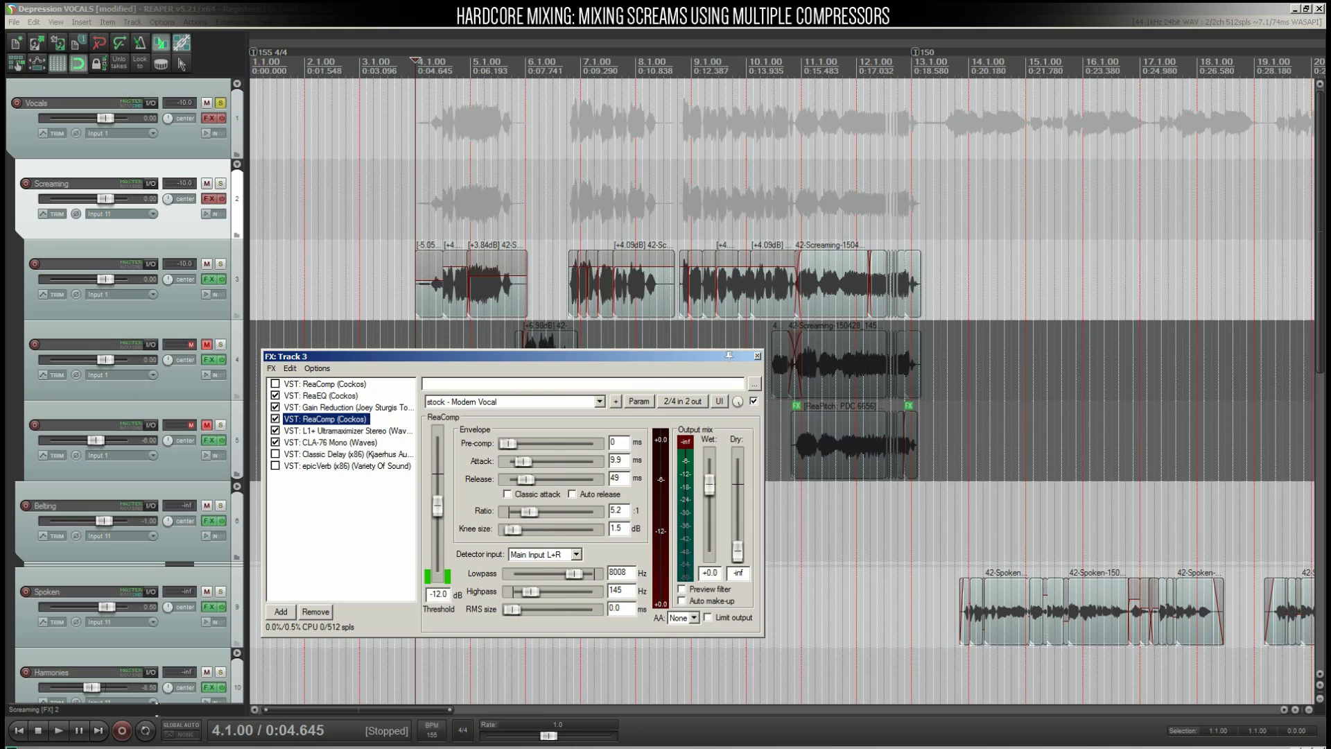
left_click(346, 430)
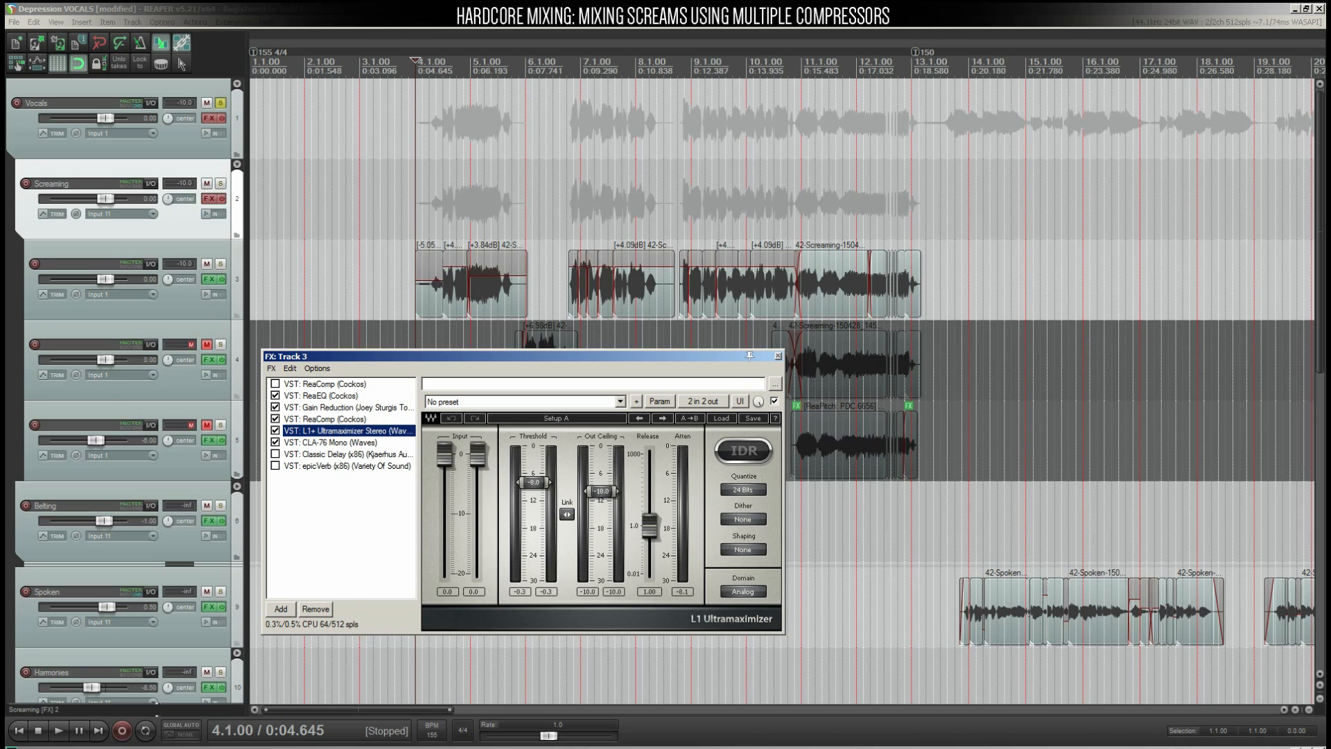
left_click(331, 442)
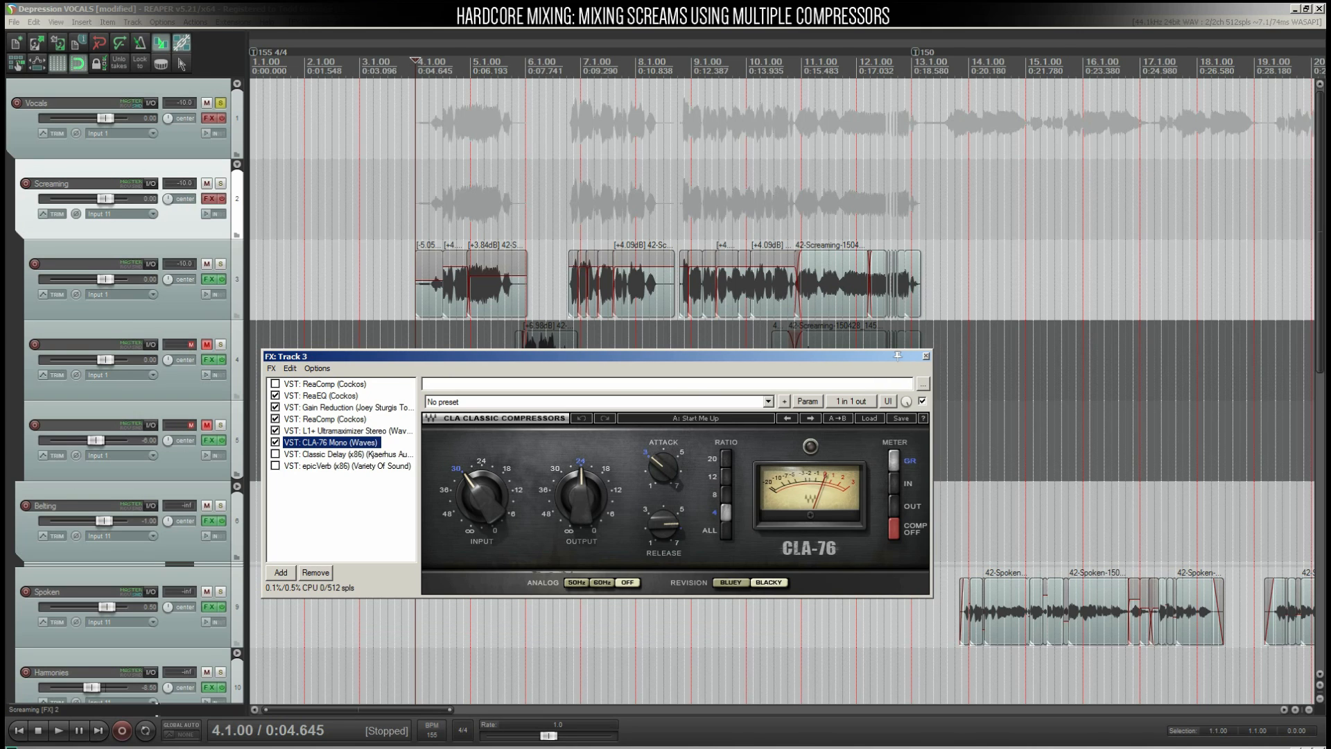
- Compare the screams from 6.4.00 with track 3's whole effects chain bypassed and active
left_click(566, 208)
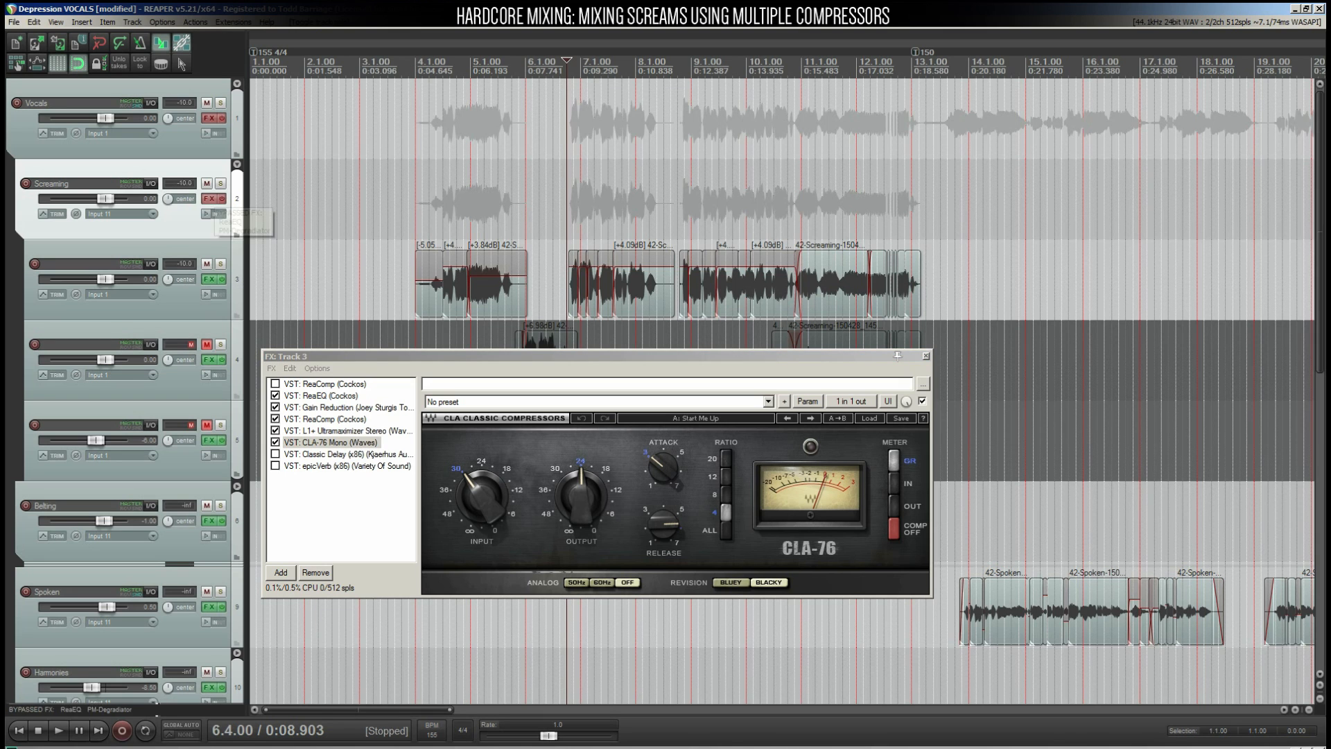
left_click(222, 280)
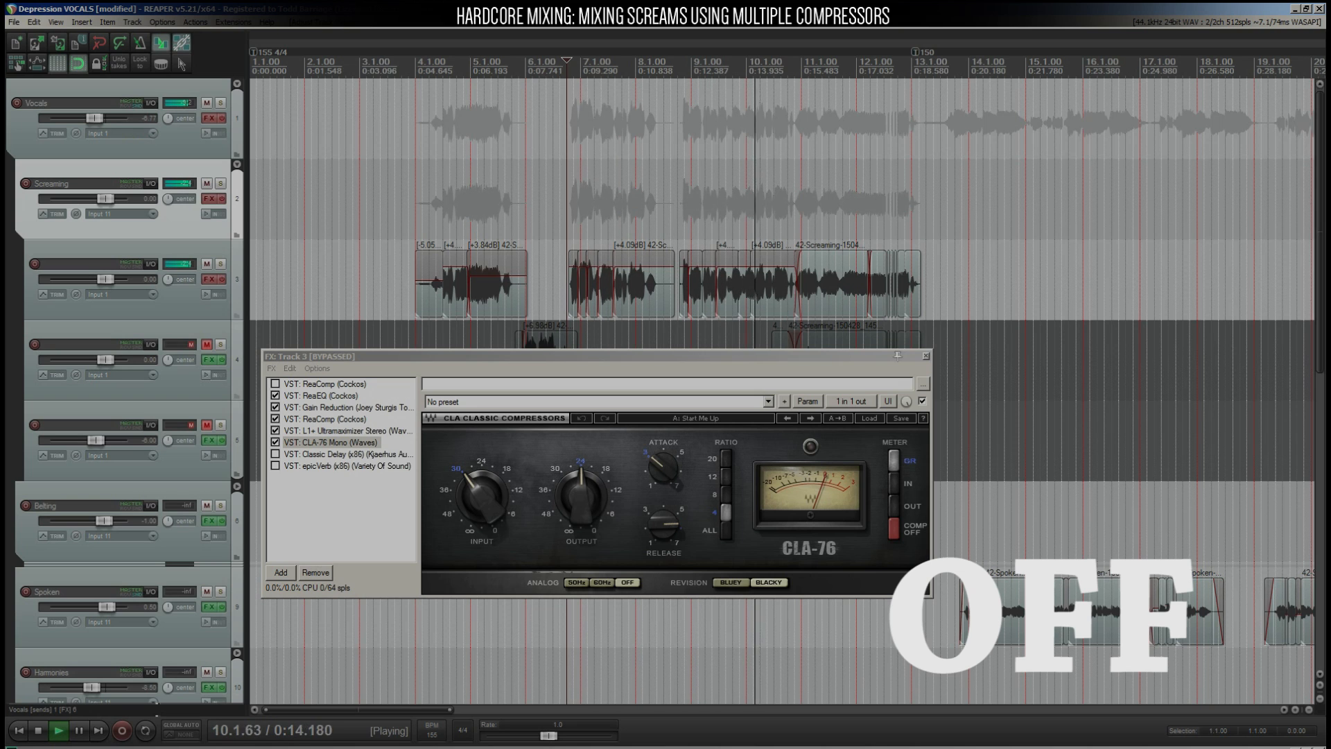
key("space")
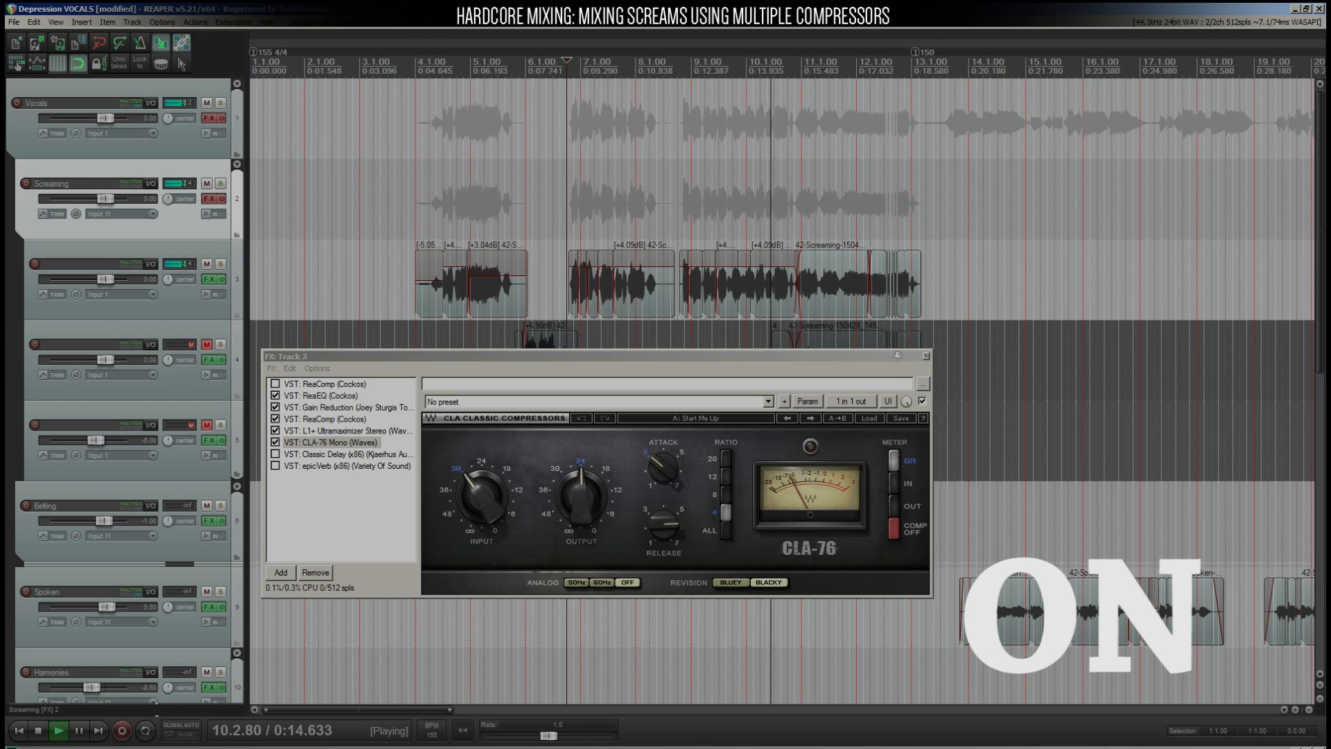
key("space")
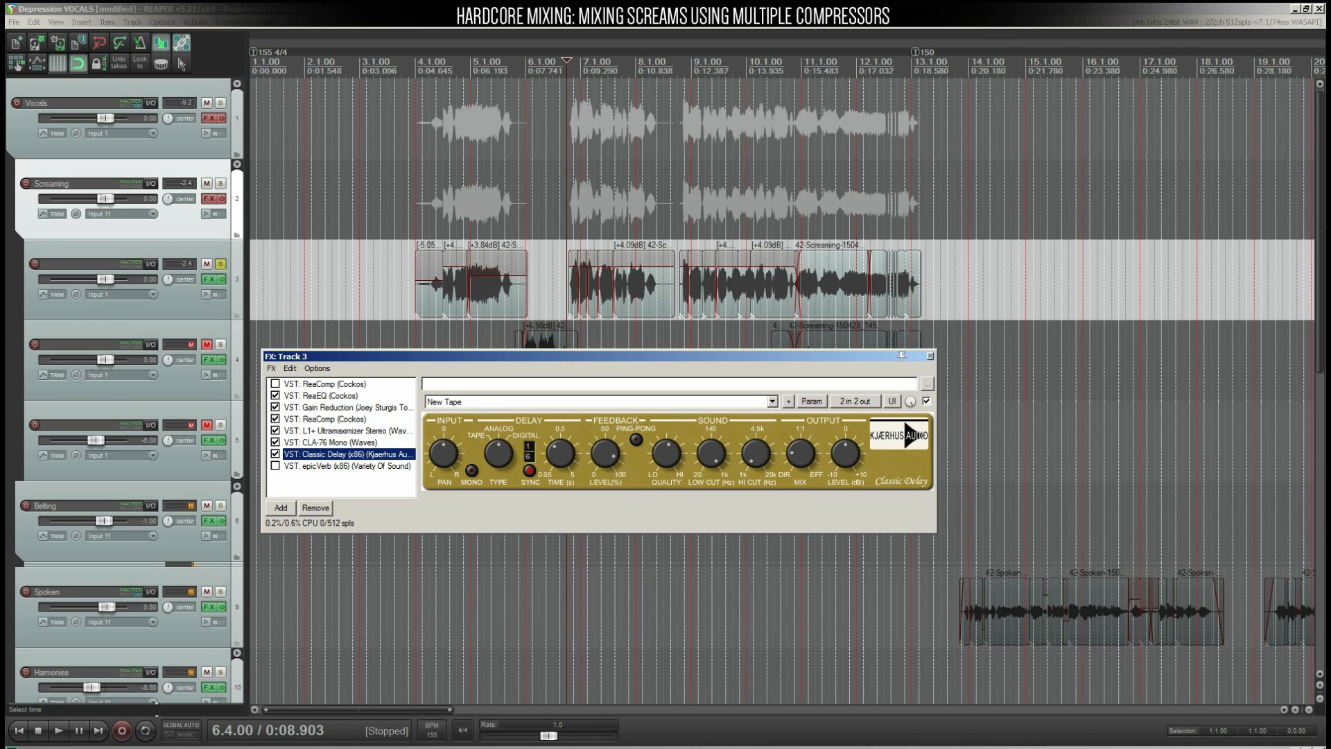
- Audition the screams from 6.4.00 with Classic Delay enabled, and again with epicVerb enabled as well
key("space")
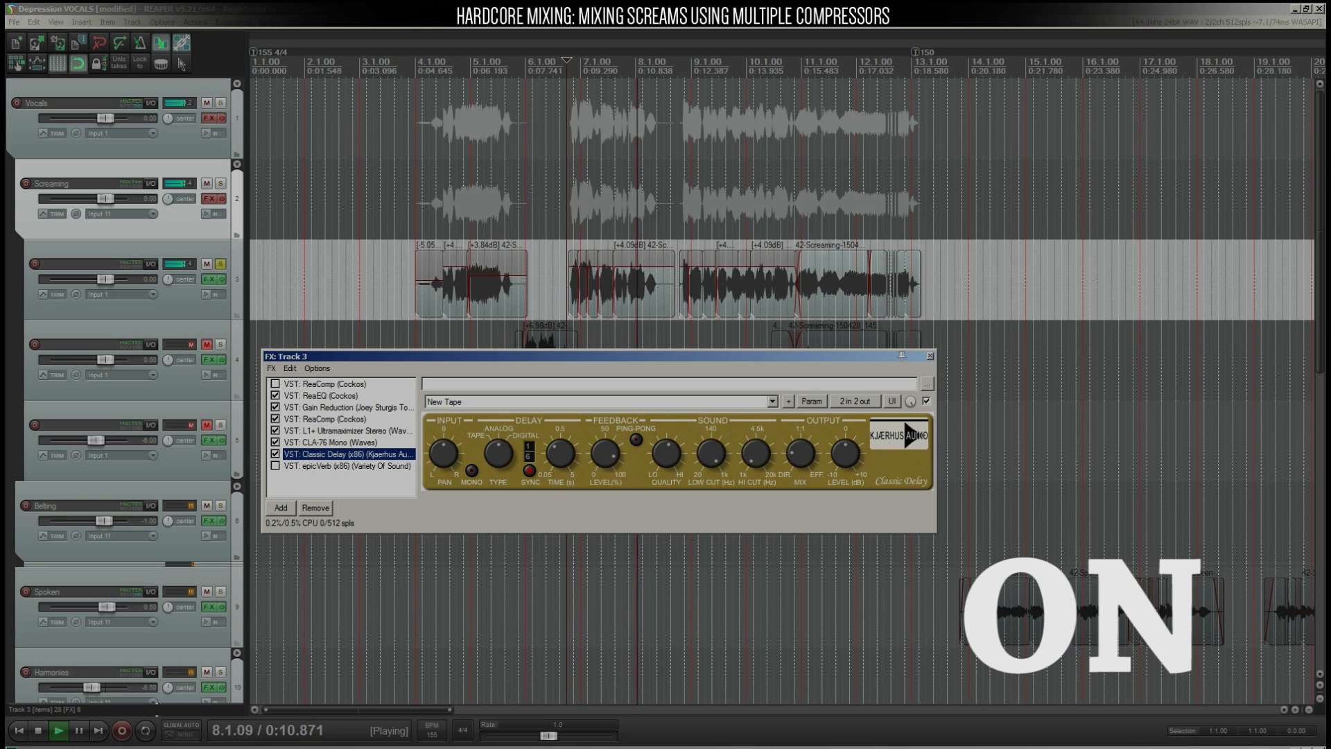
key("space")
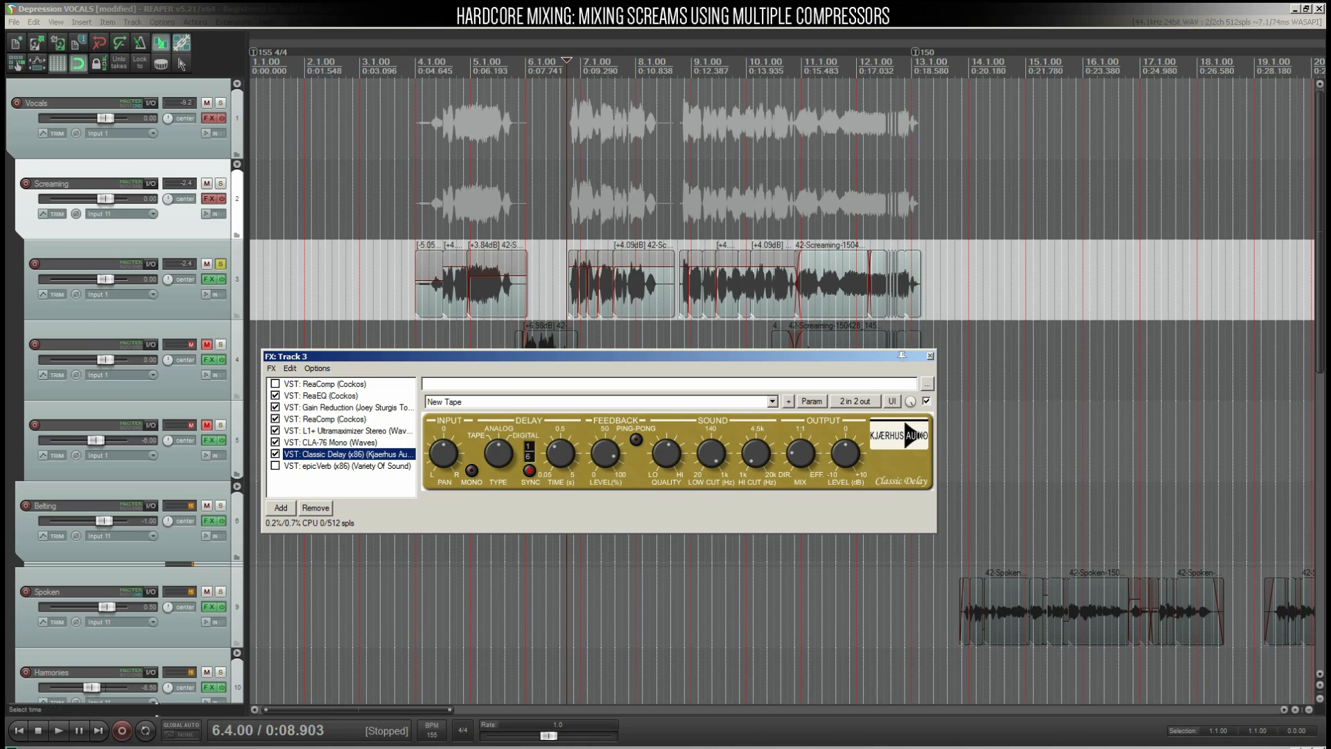
left_click(347, 466)
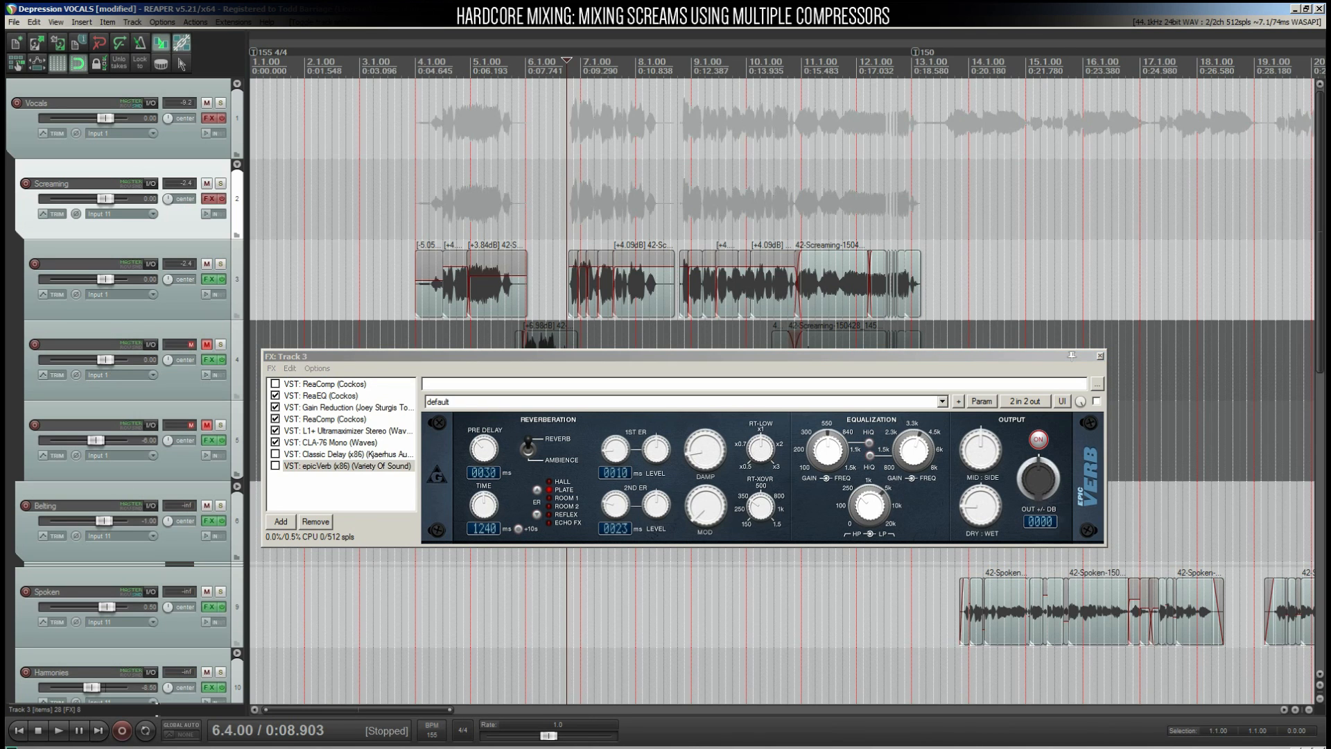
key("space")
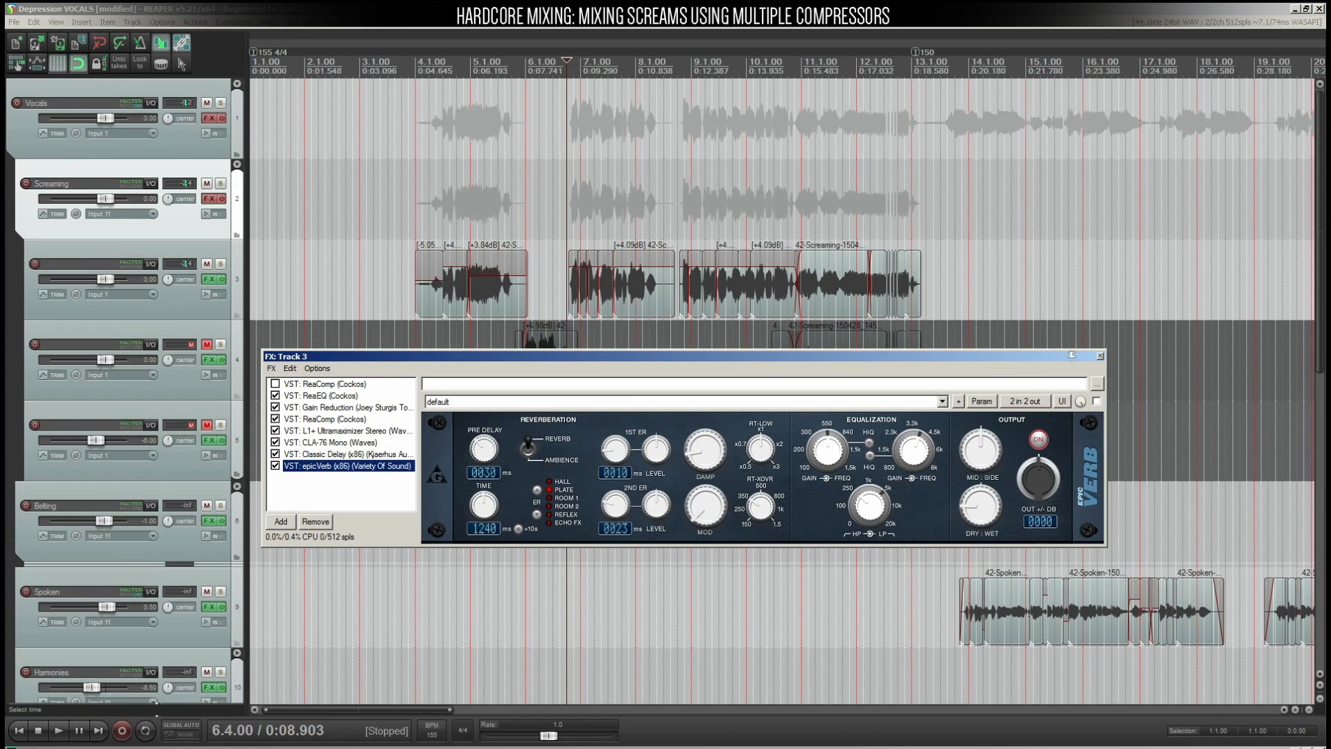
key("space")
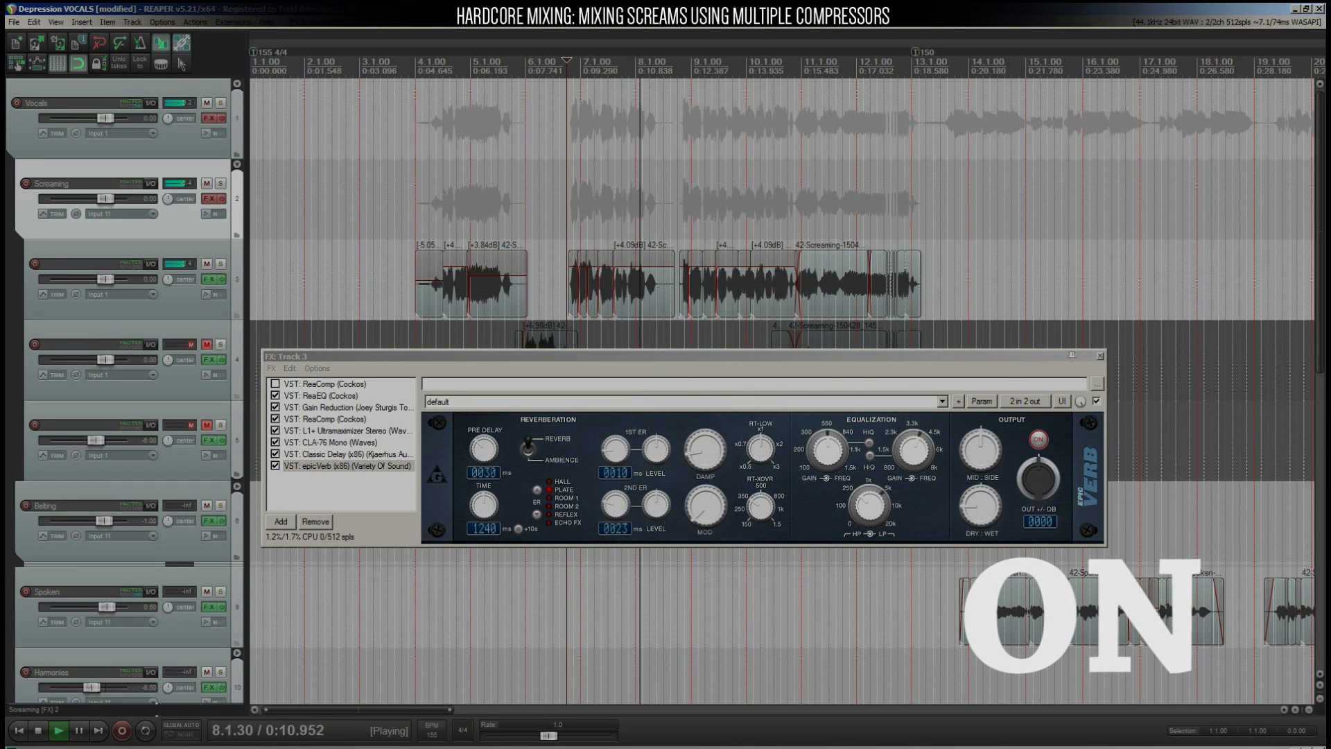
key("space")
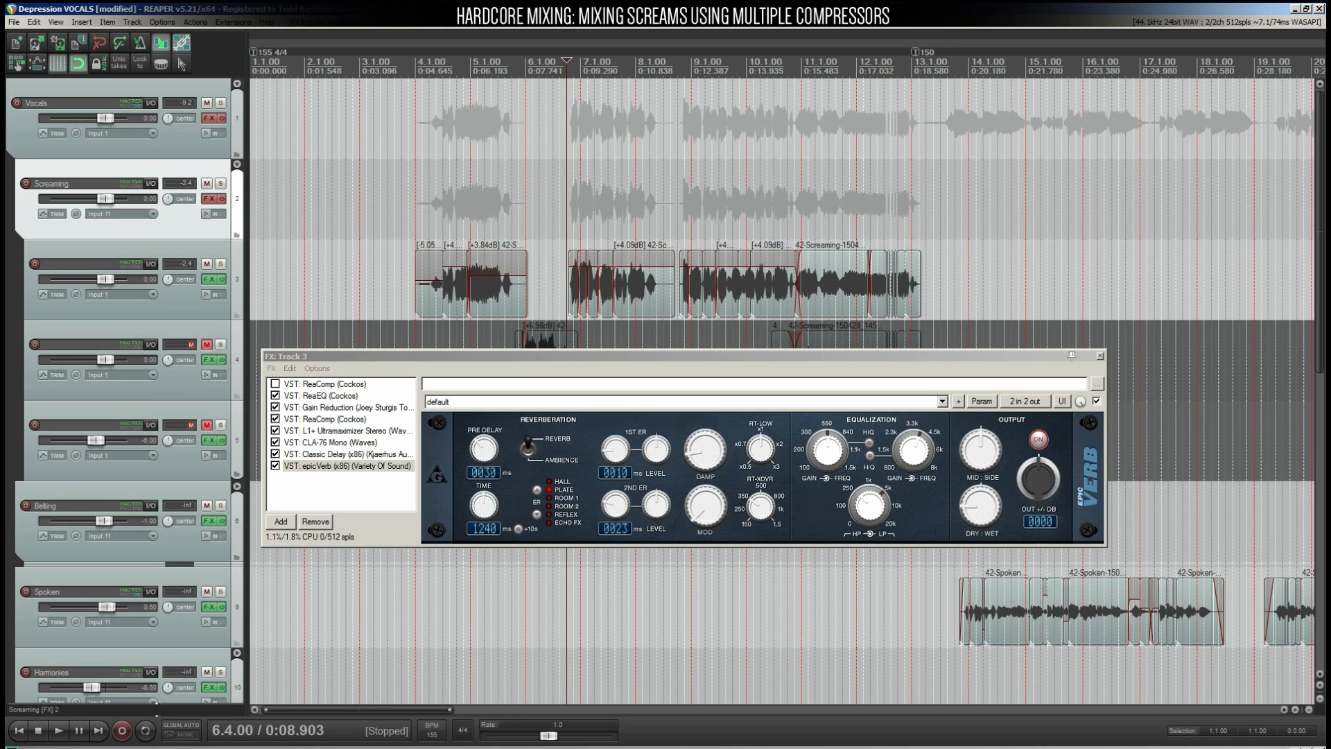
- Close track 3's effects window and unmute tracks 4 and 5
left_click(1100, 355)
left_click(206, 344)
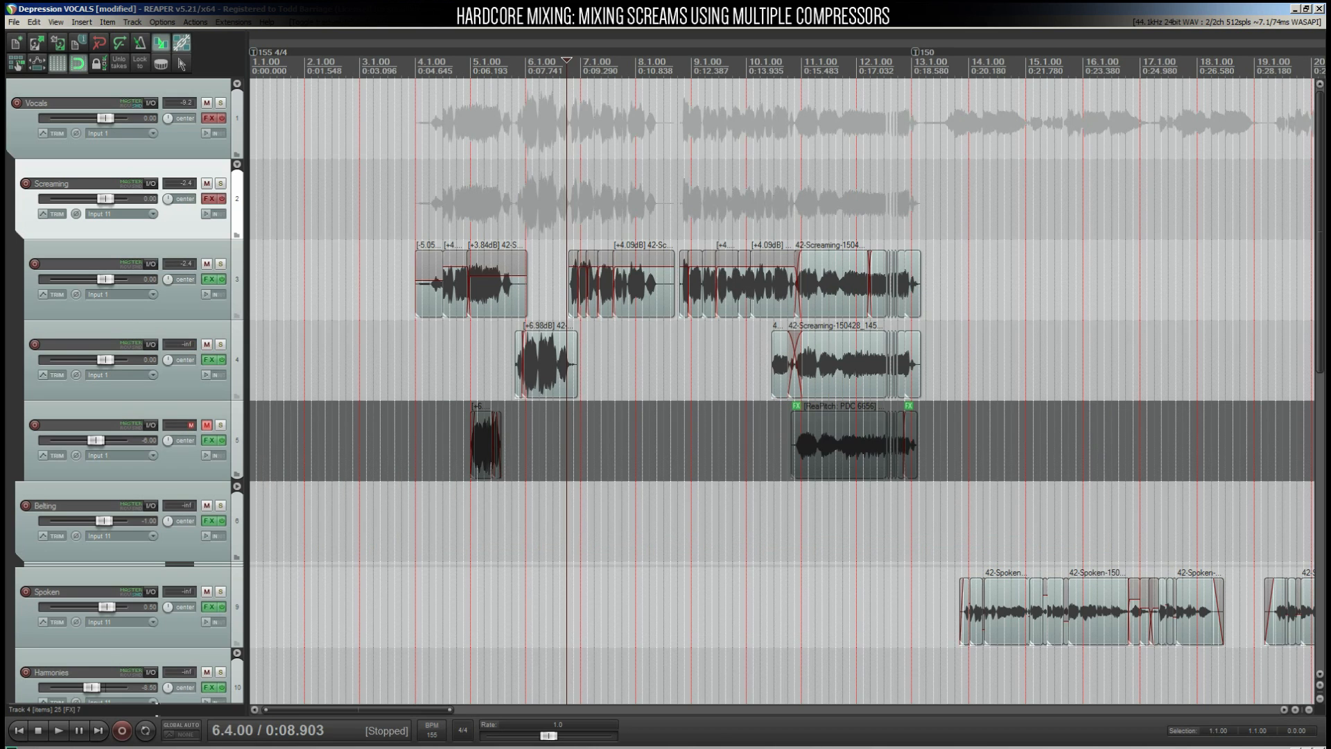
left_click(206, 424)
left_click(206, 425)
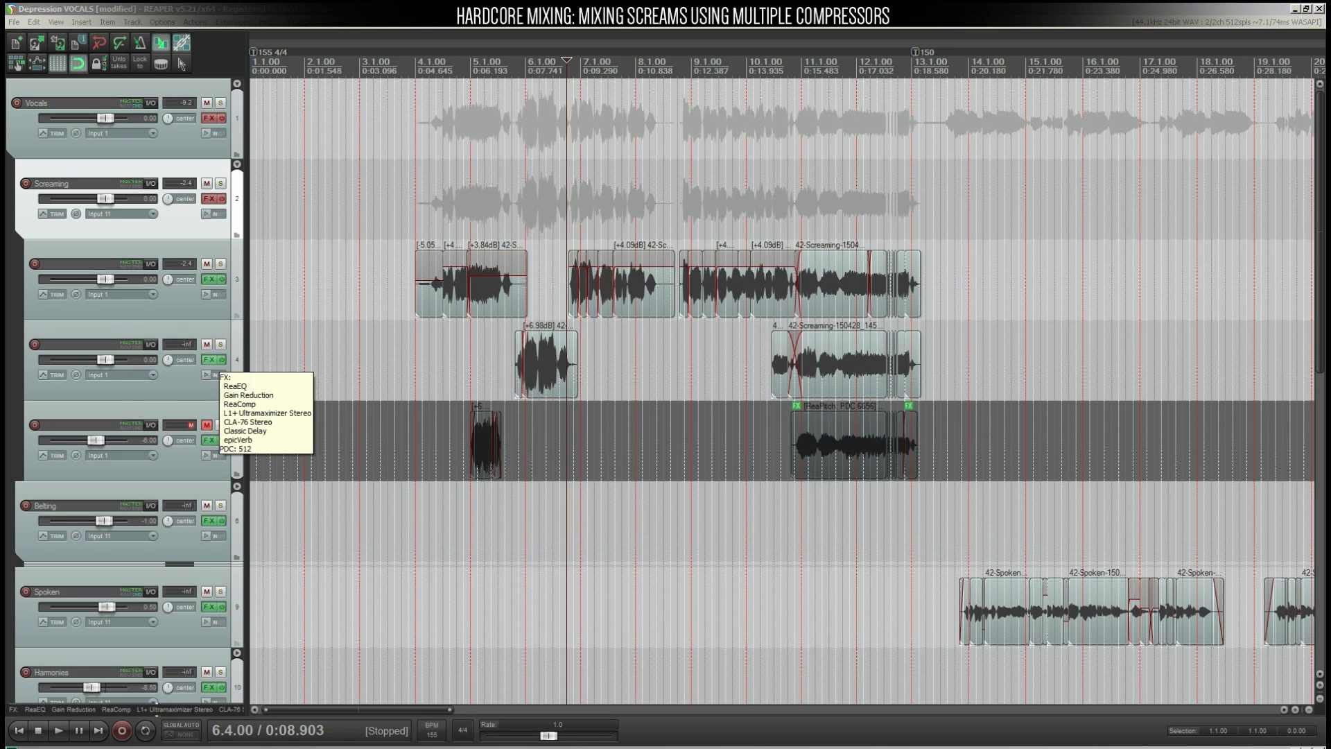
left_click(206, 424)
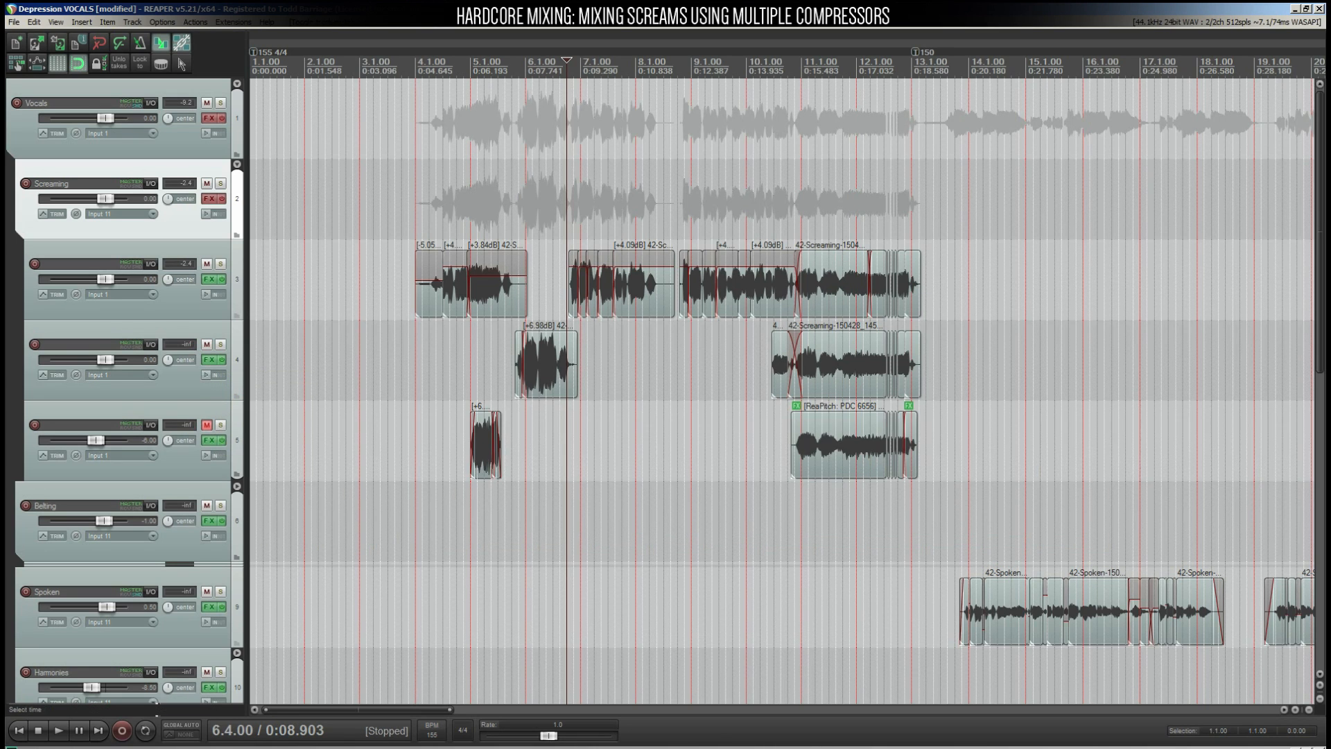
- Inspect the layered scream clips on tracks 4 and 5, and view the first phrases up close around 5.3.00
left_click(443, 419)
left_click(545, 364)
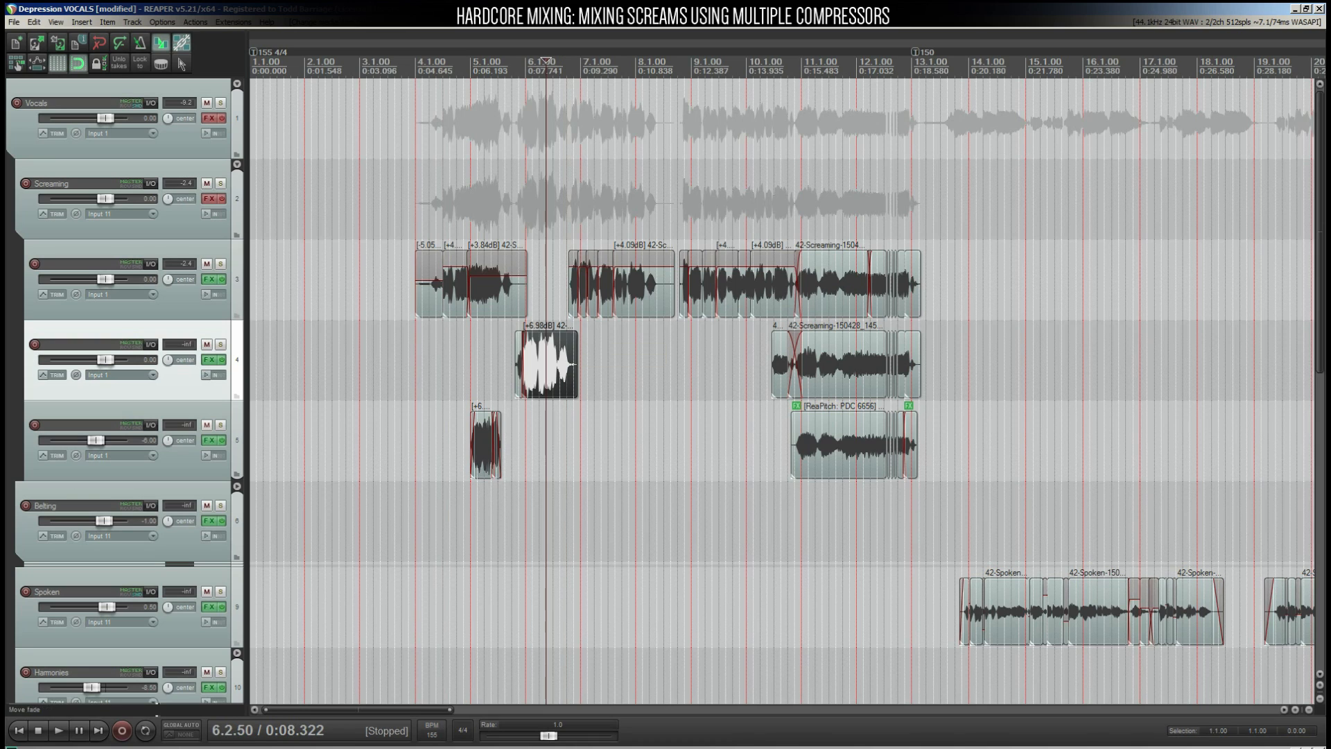
left_click(863, 364)
left_click(843, 444)
left_click(498, 364)
scroll(498, 363, "up", 3)
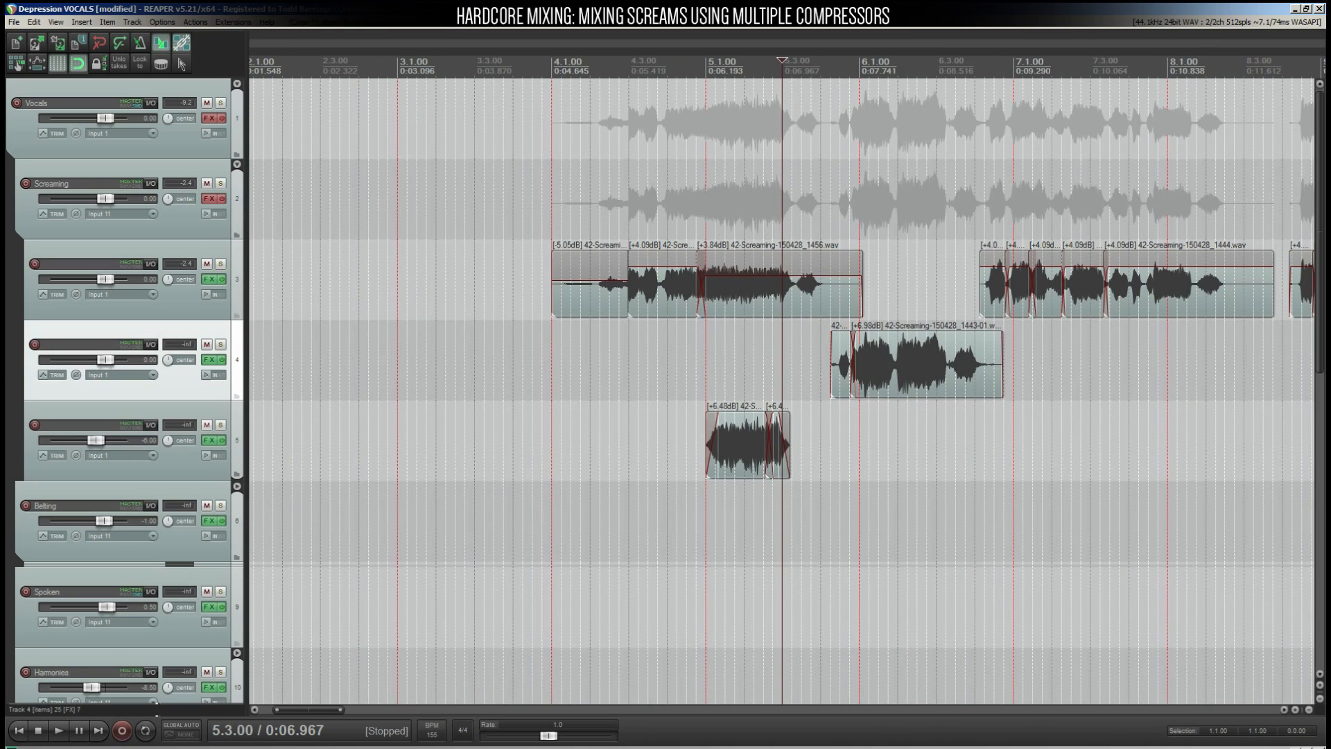
- Check track 3's effects chain, and select the three scream tracks 3, 4 and 5 one after another
left_click(210, 280)
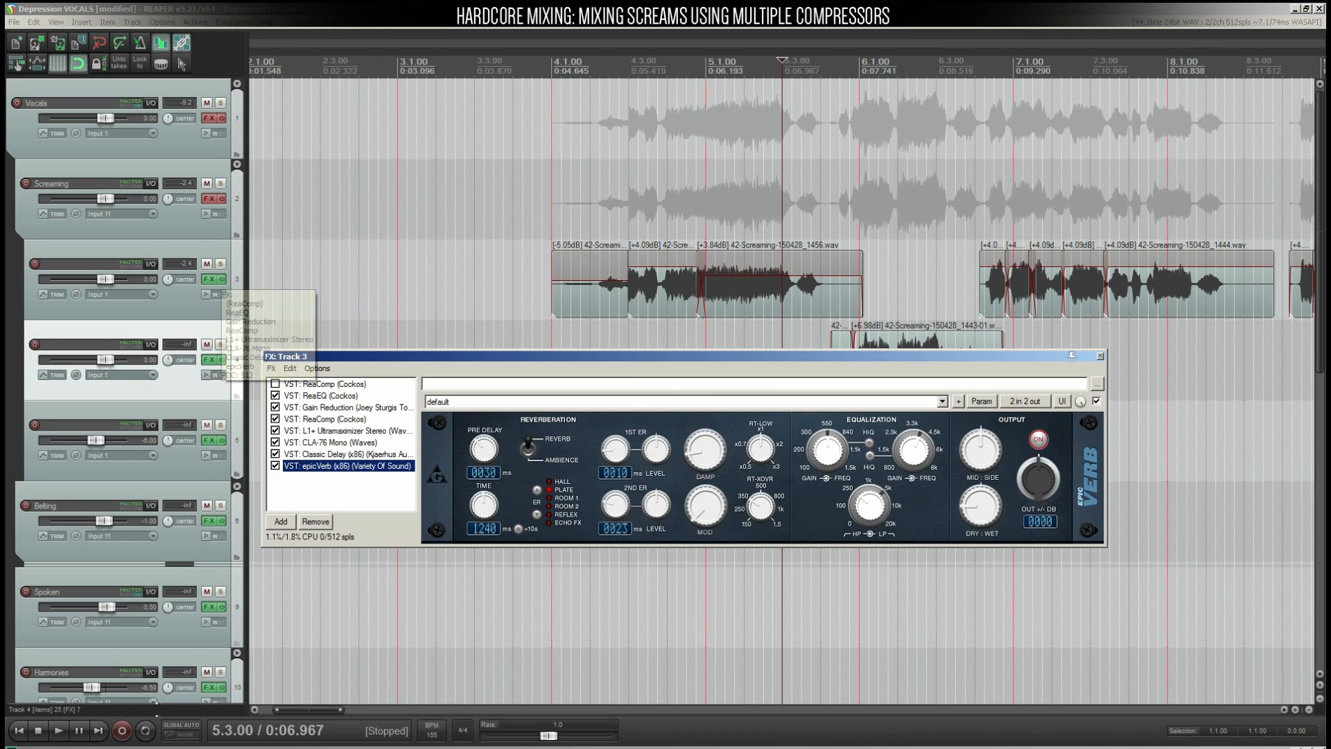
key("Escape")
left_click(181, 295)
left_click(182, 375)
left_click(181, 455)
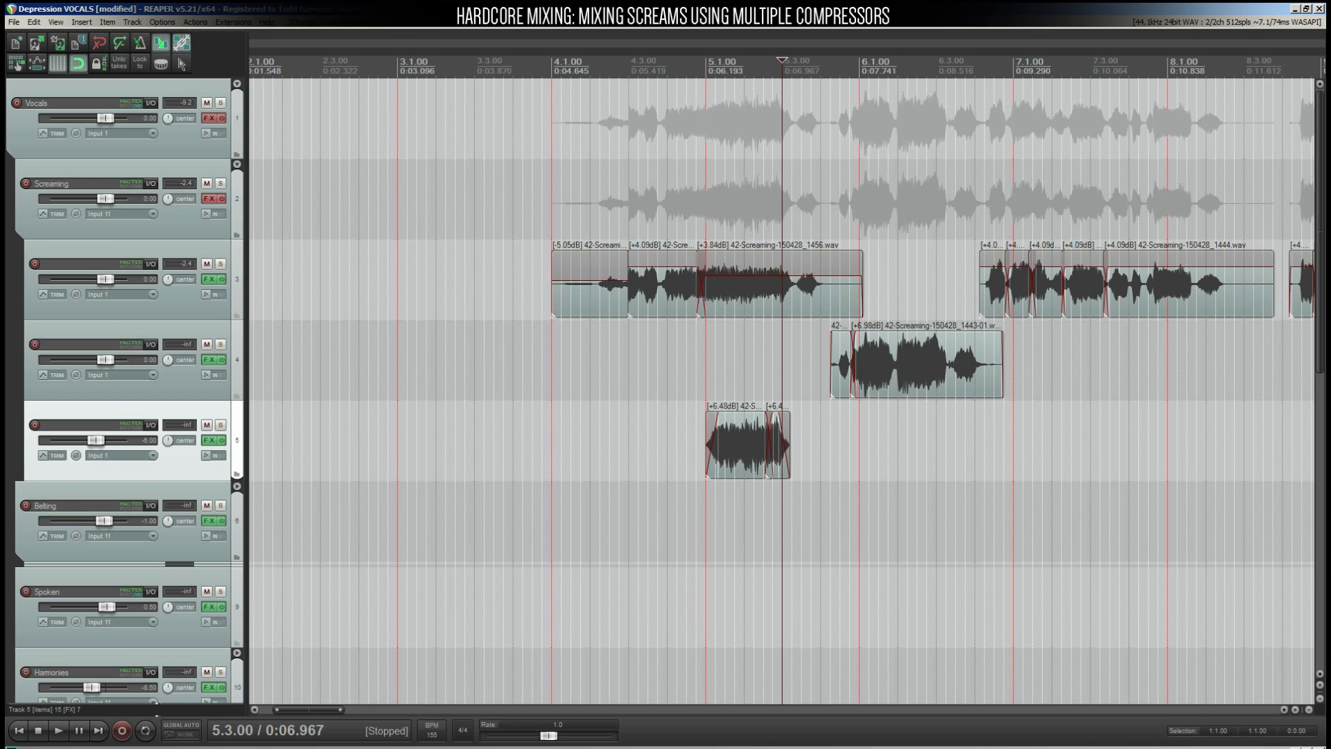
- Select the Screaming folder track and audition track 3 soloed from 11.1.00
left_click(182, 214)
left_click(697, 201)
scroll(696, 201, "up", 3)
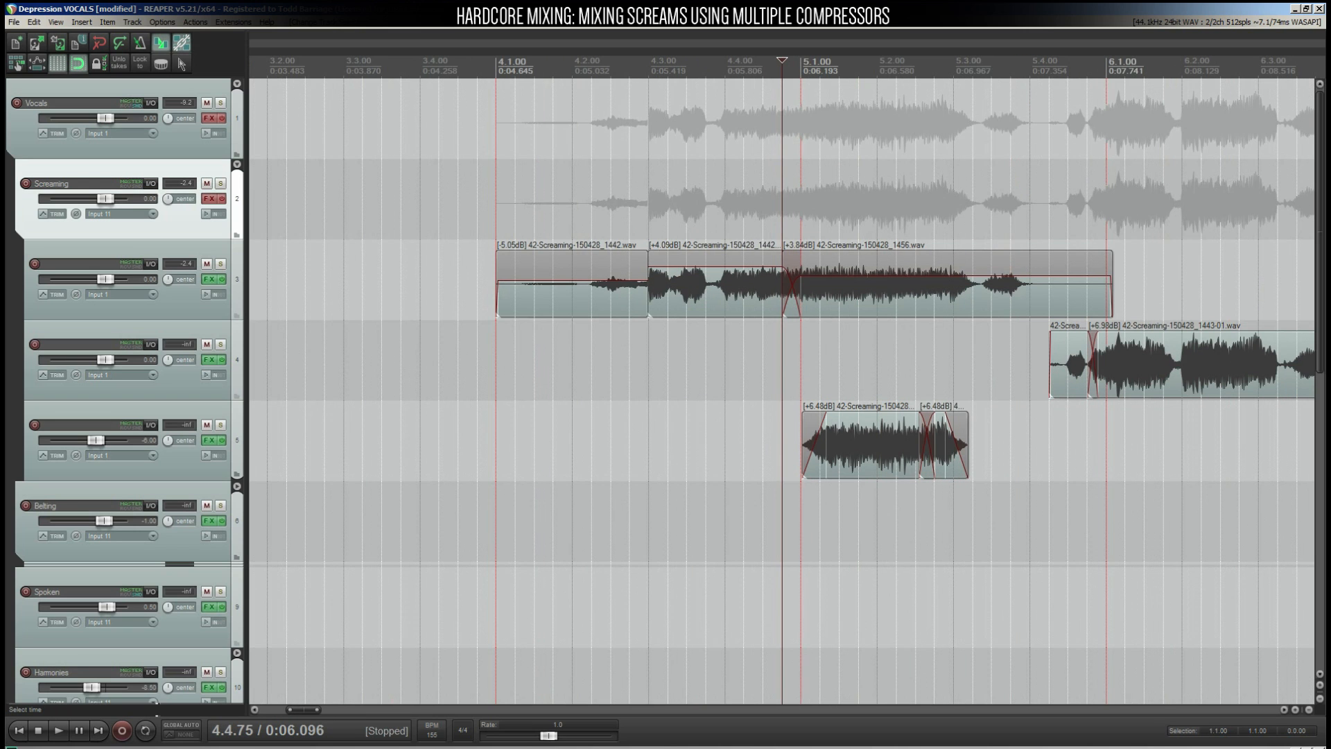
scroll(782, 201, "down", 4)
left_click(1026, 201)
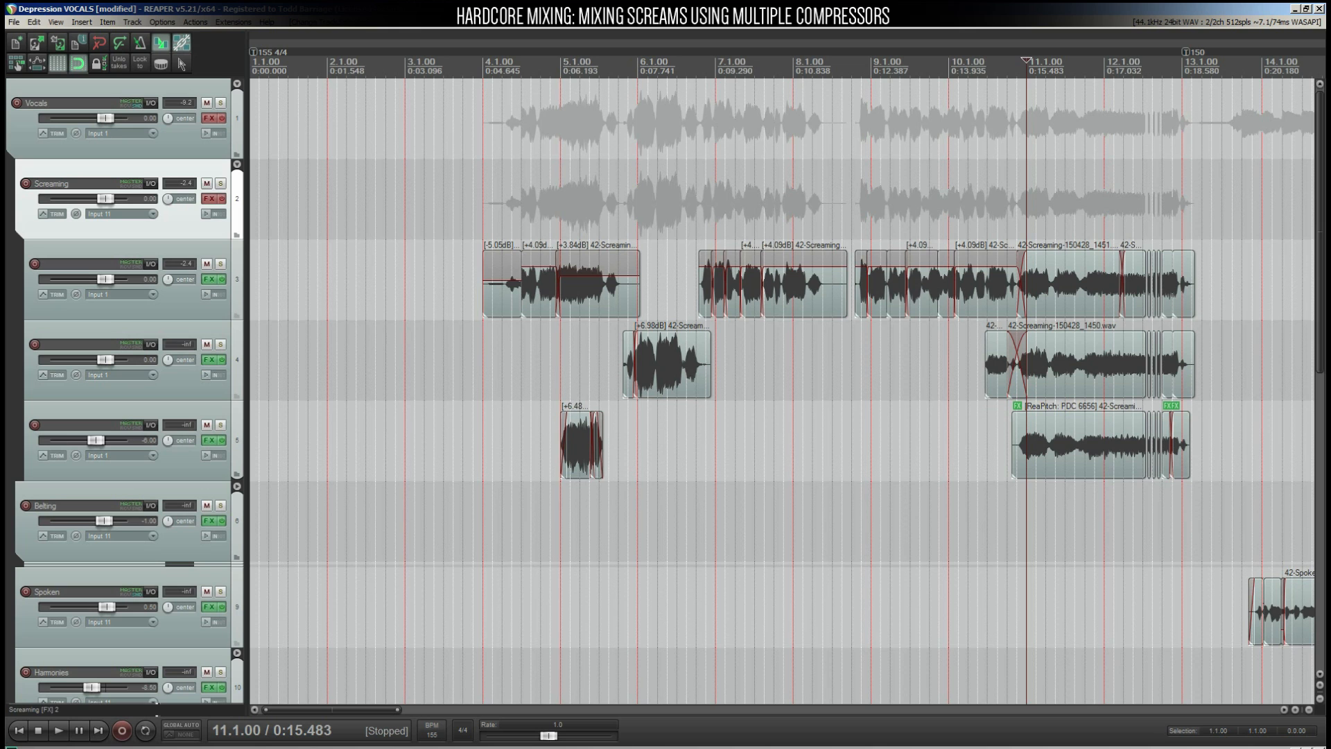
left_click(221, 263)
key("space")
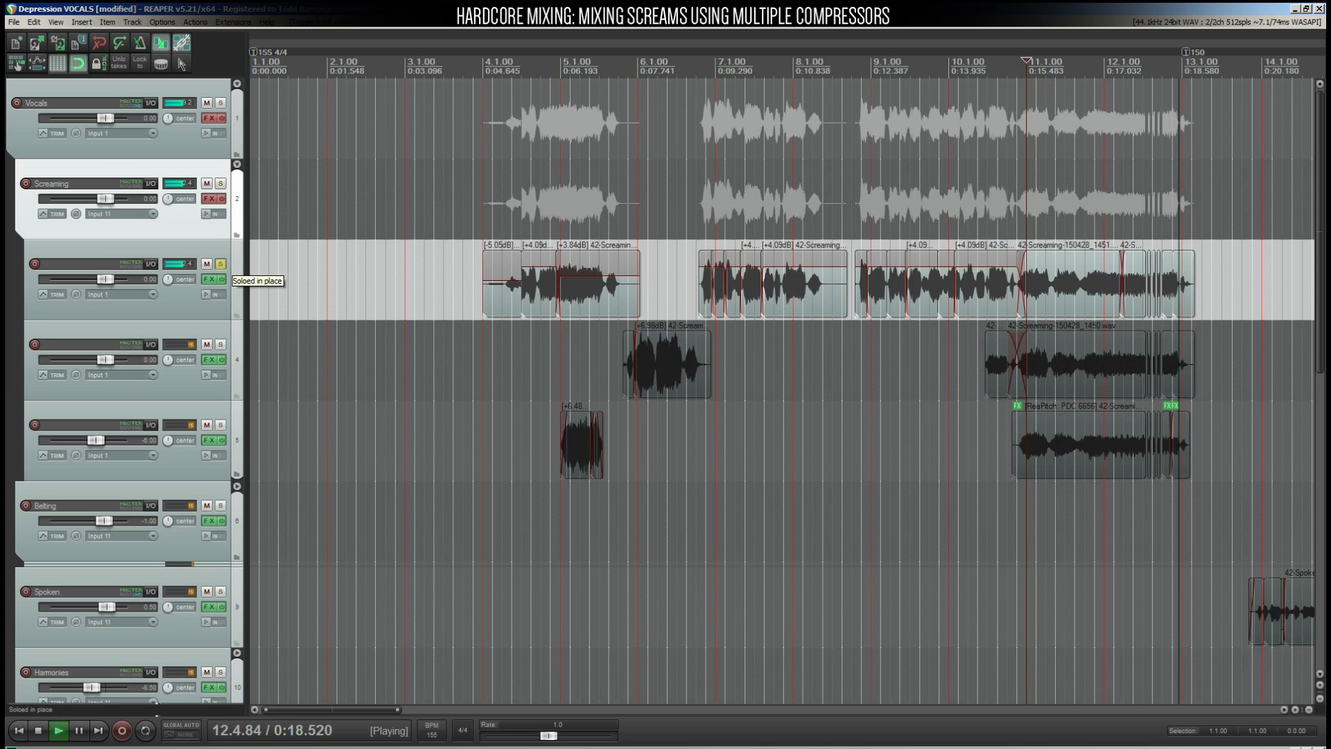
left_click(220, 264)
key("space")
- Audition track 5 soloed from 11.1.00 and release its solo
left_click(220, 424)
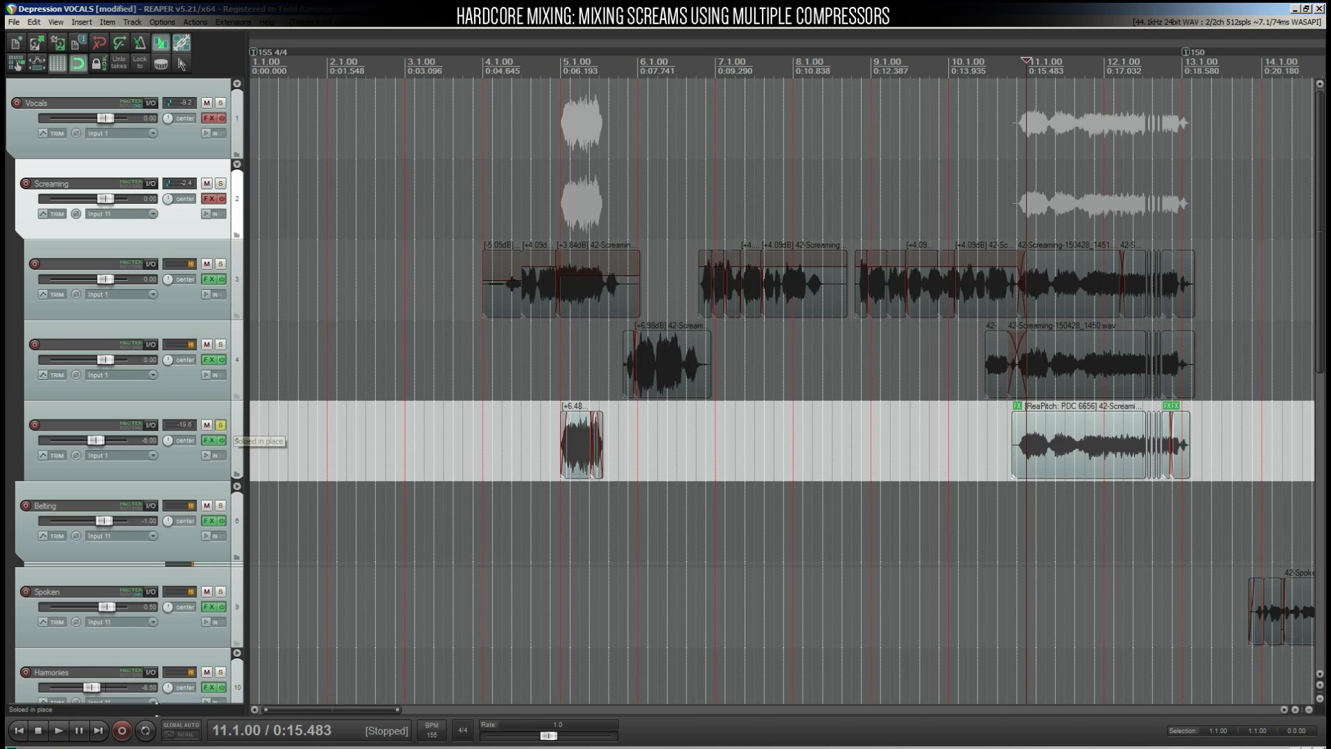
key("space")
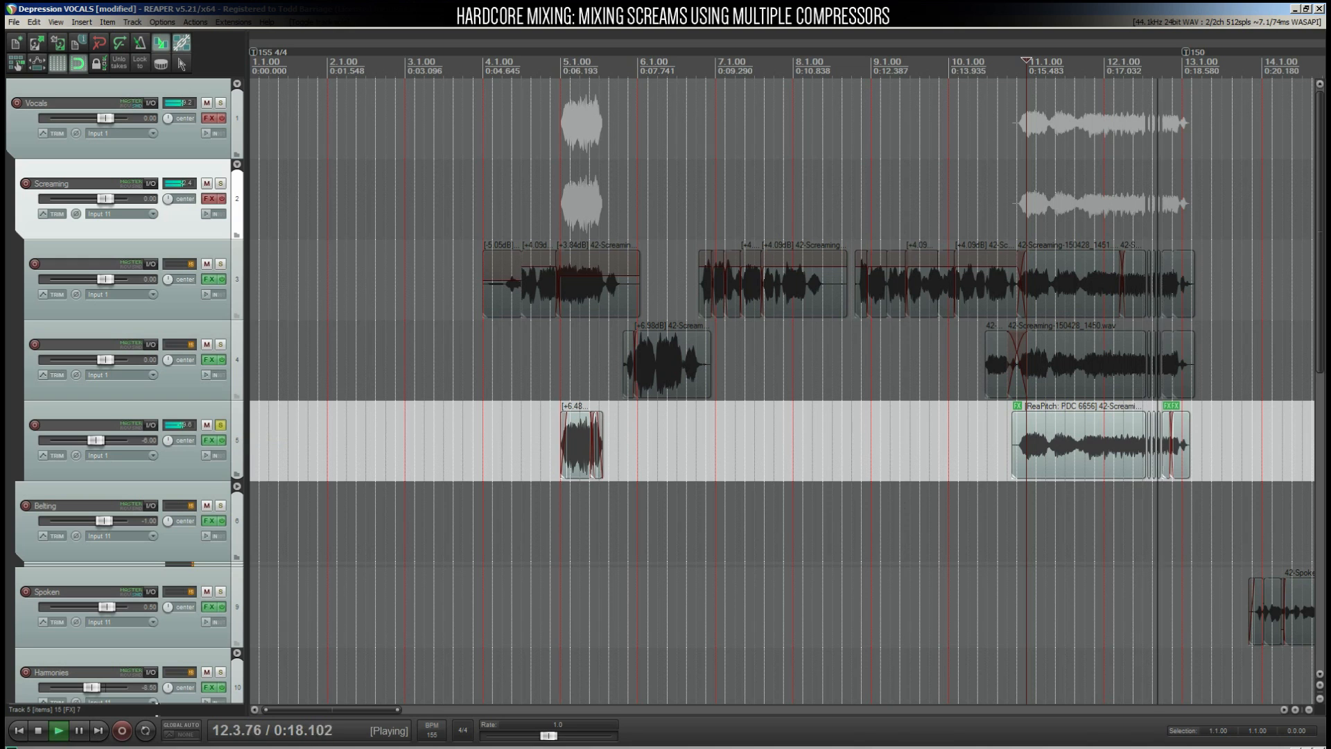
key("space")
left_click(220, 424)
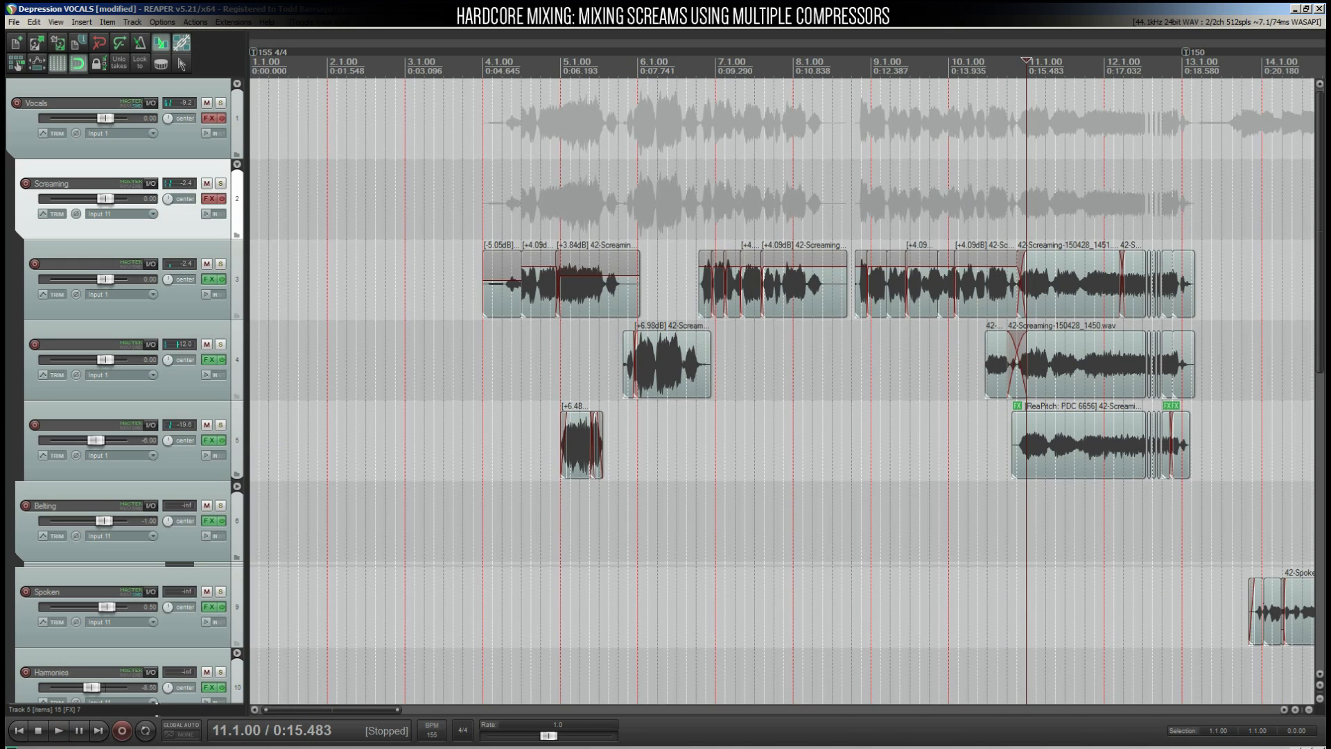
- Audition track 4 soloed from 11.1.00 and release its solo
left_click(221, 344)
key("space")
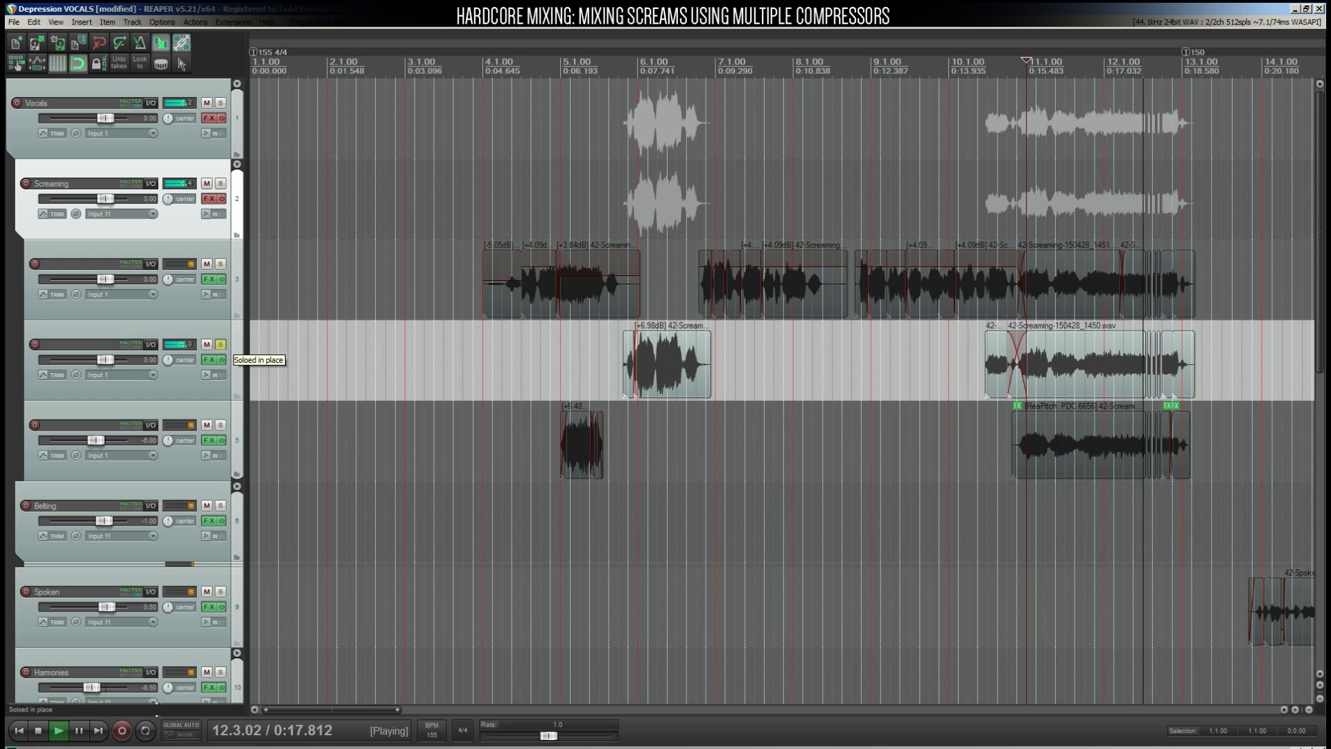
key("space")
left_click(220, 344)
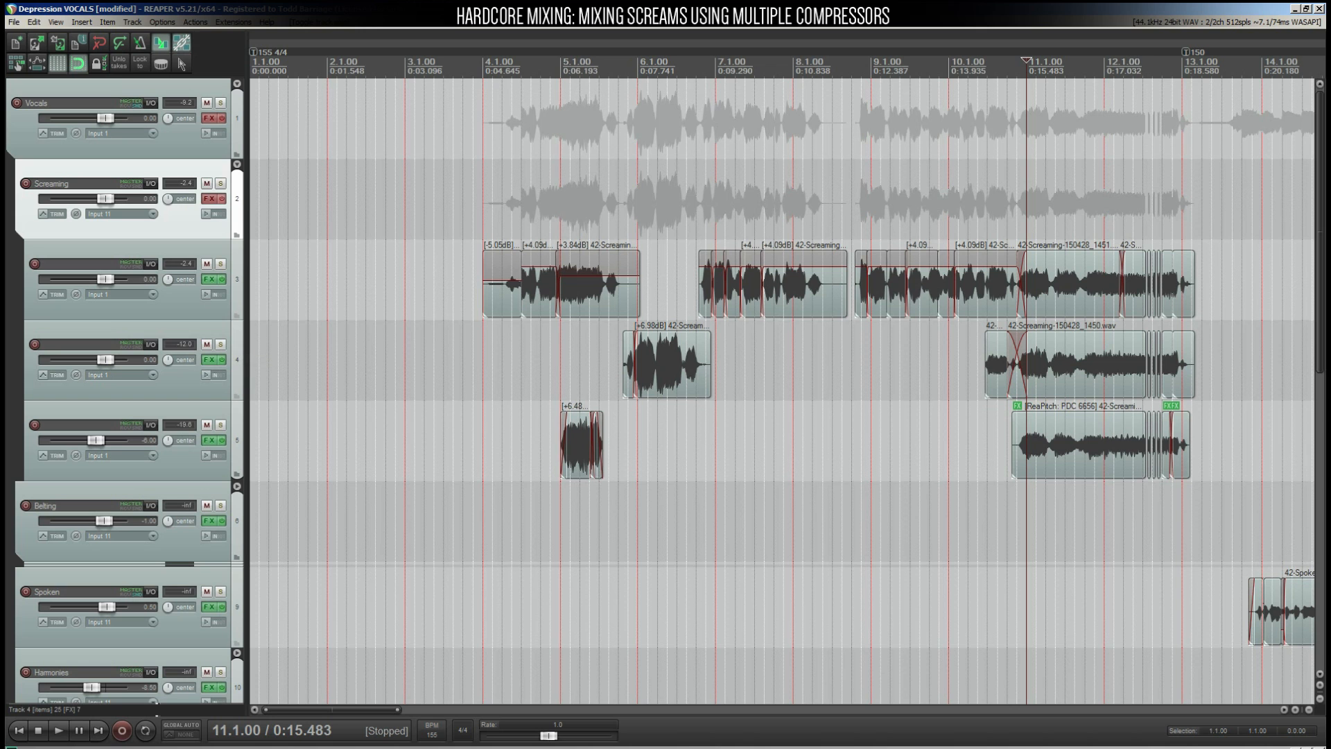
- Open the Screaming folder track's effects to examine ReaEQ's band 3 settings, and hide the automation envelopes
left_click(208, 198)
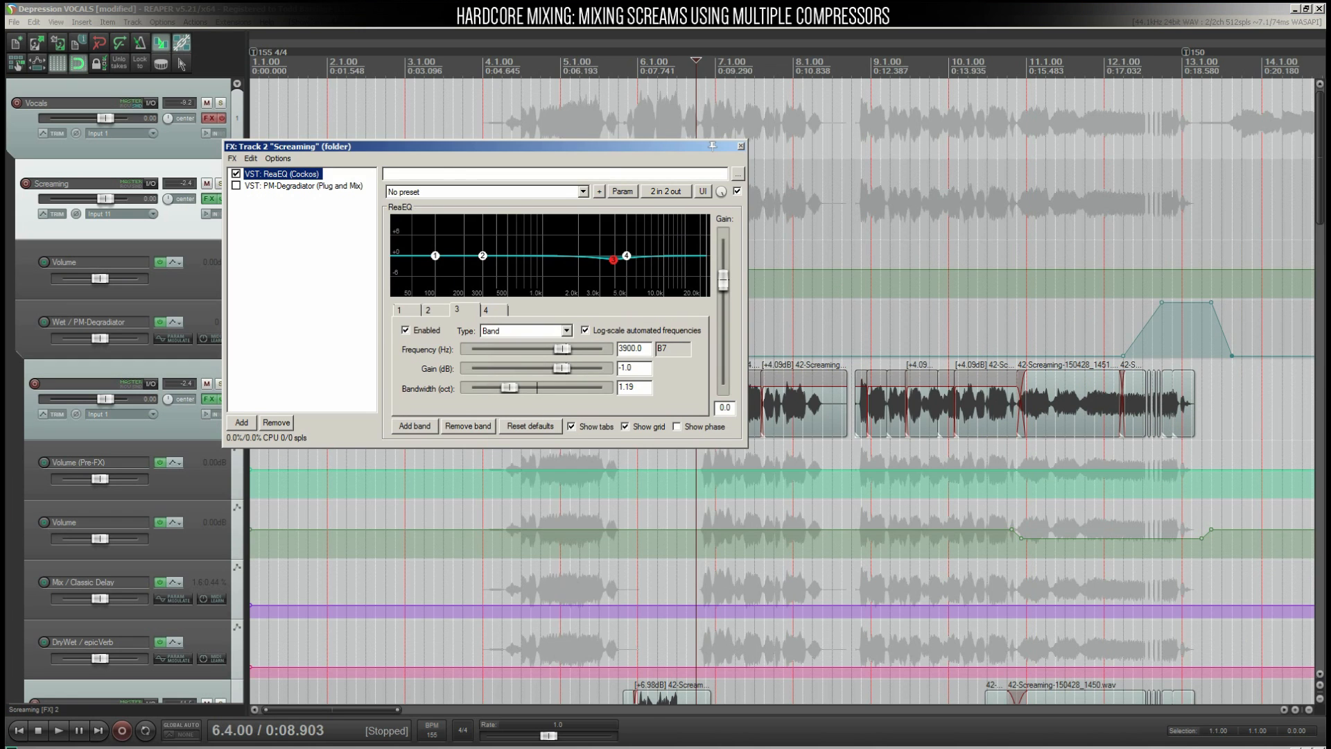
left_click_drag(443, 147, 529, 336)
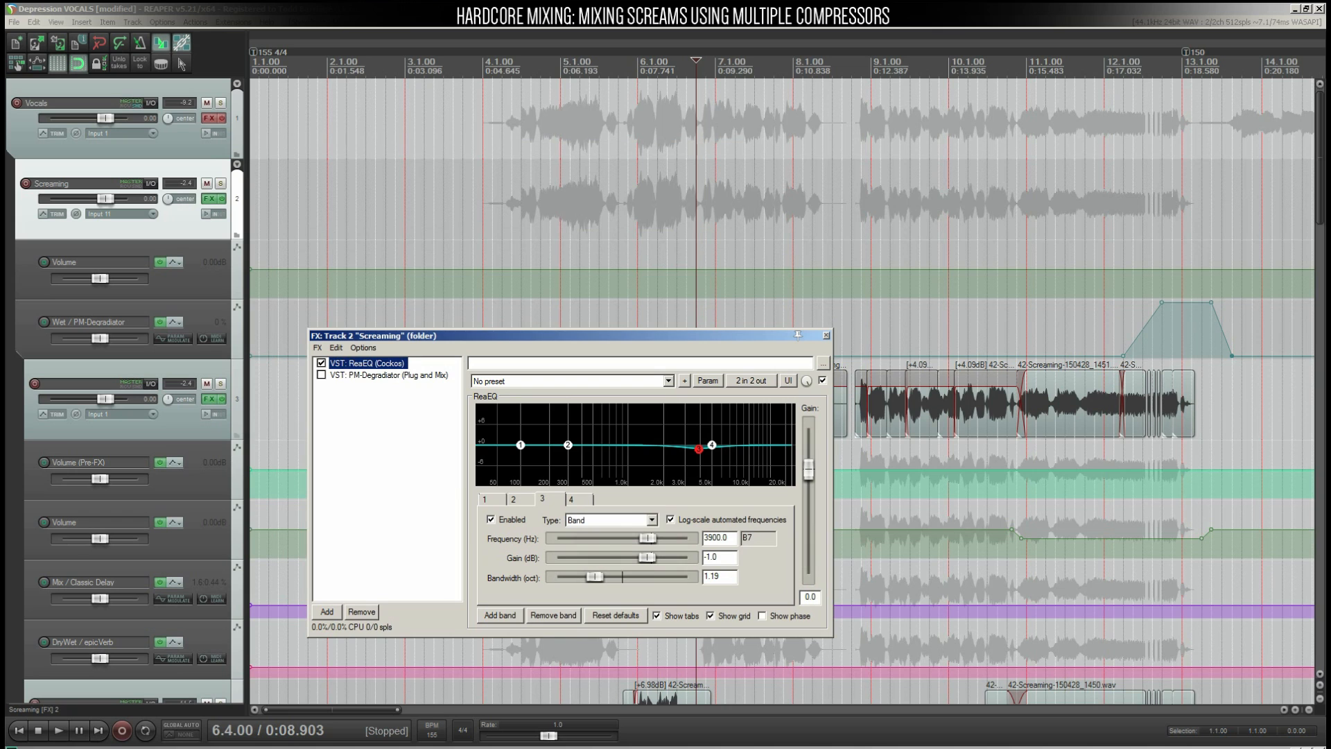
left_click(182, 730)
left_click(194, 734)
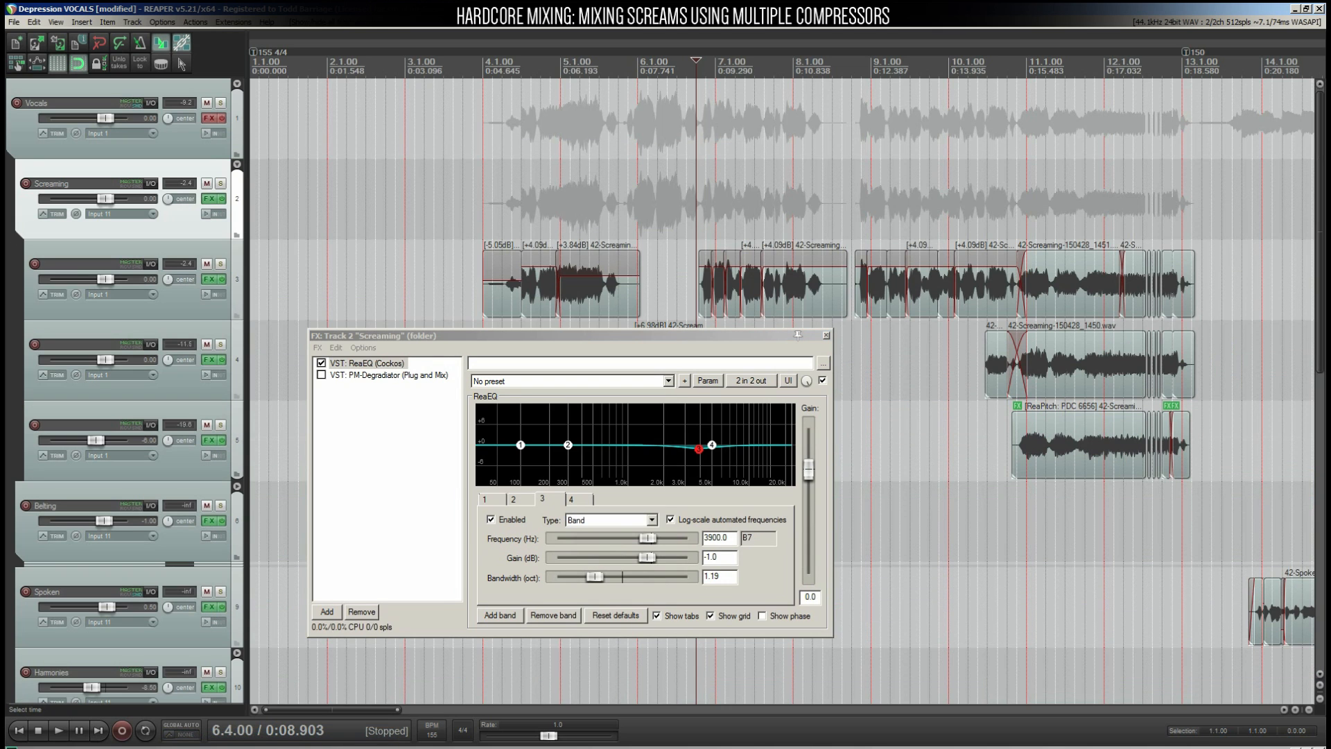
left_click_drag(521, 335, 563, 343)
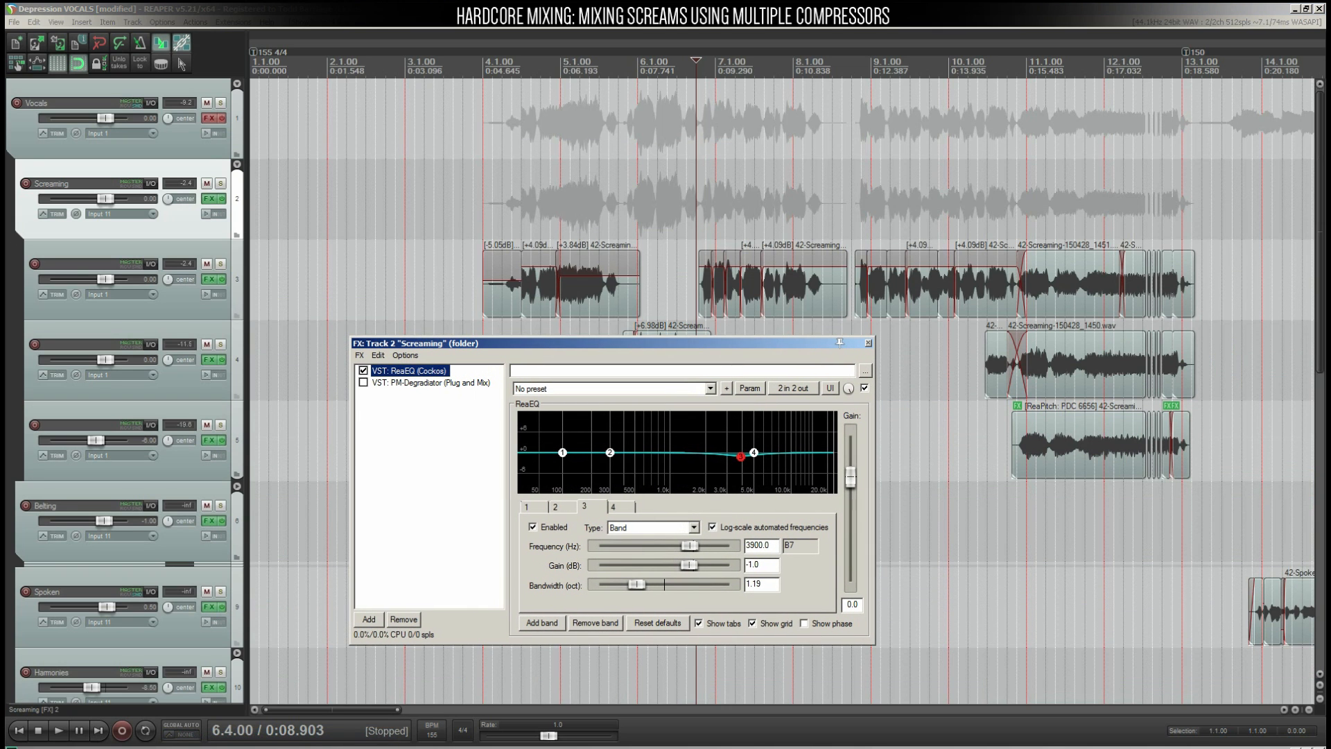
left_click_drag(774, 546, 744, 545)
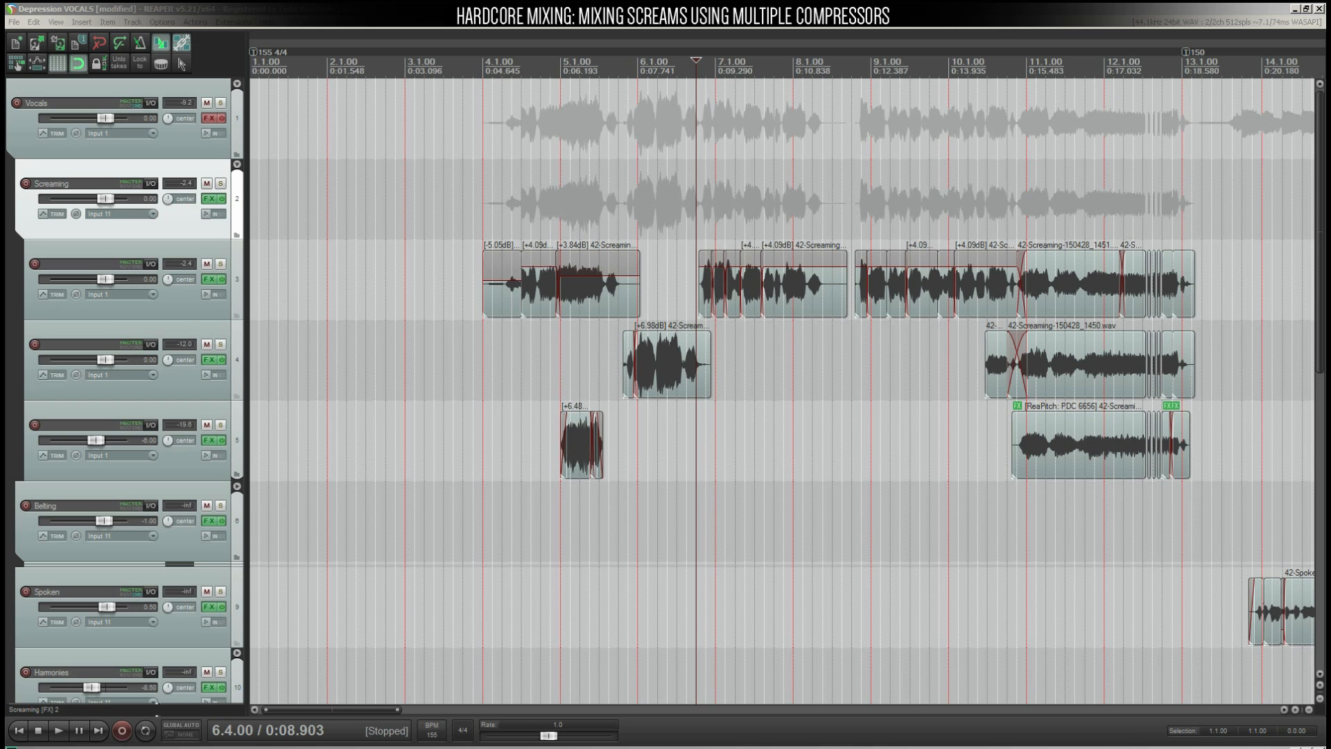
- Compare the screams from 6.4.00 with the Screaming folder track's ReaEQ off and on
key("space")
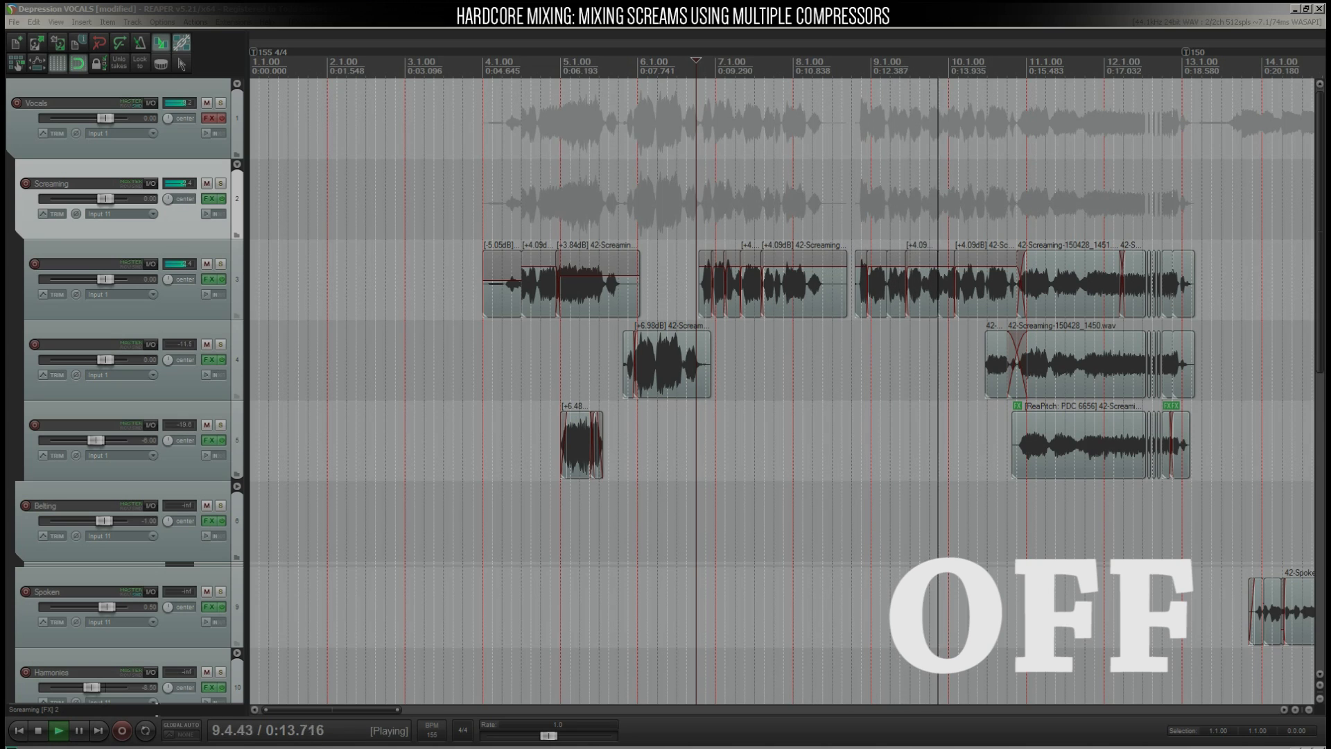
key("space")
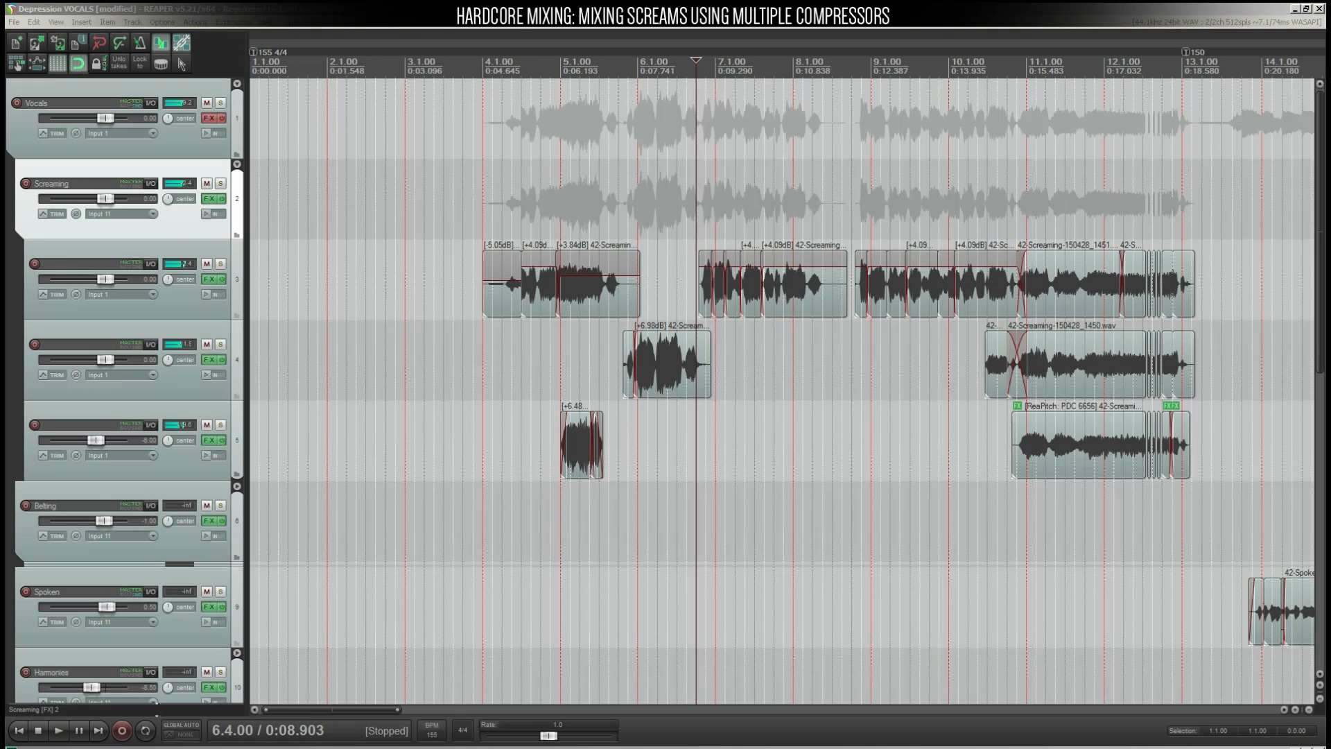
key("space")
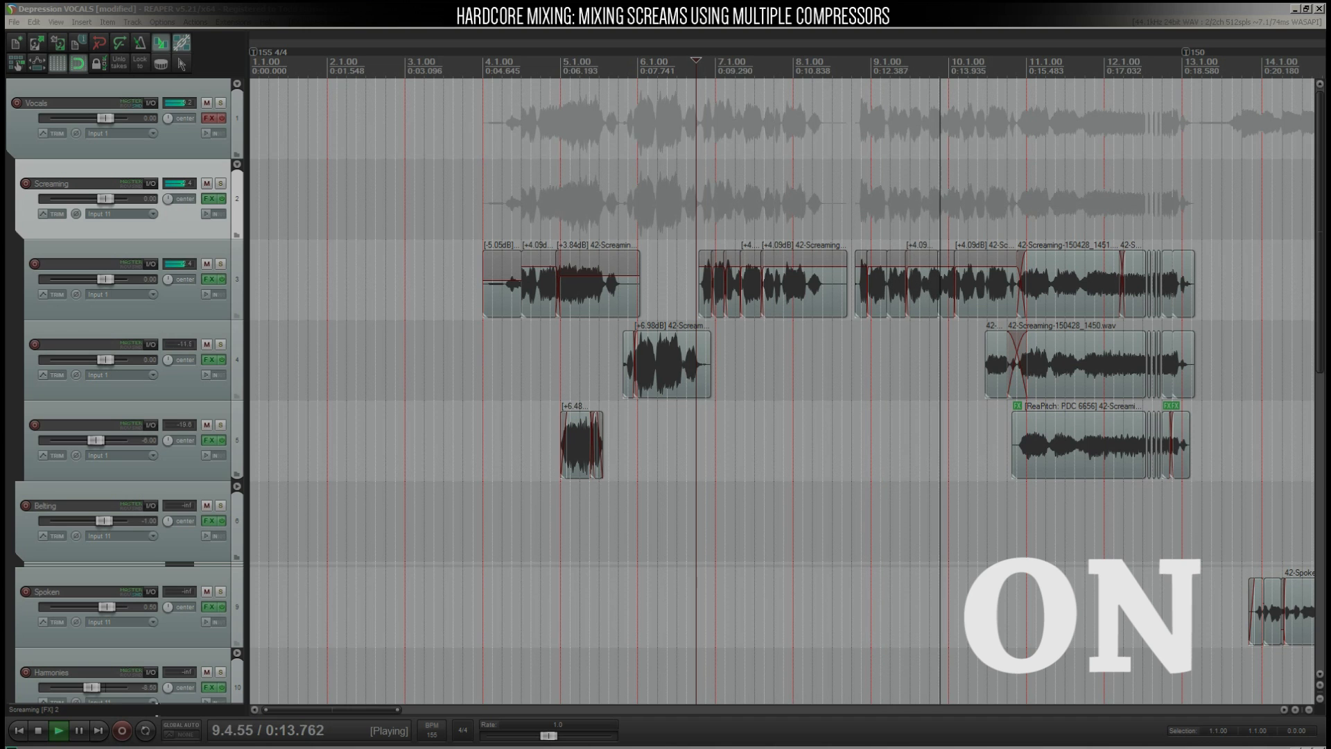
key("space")
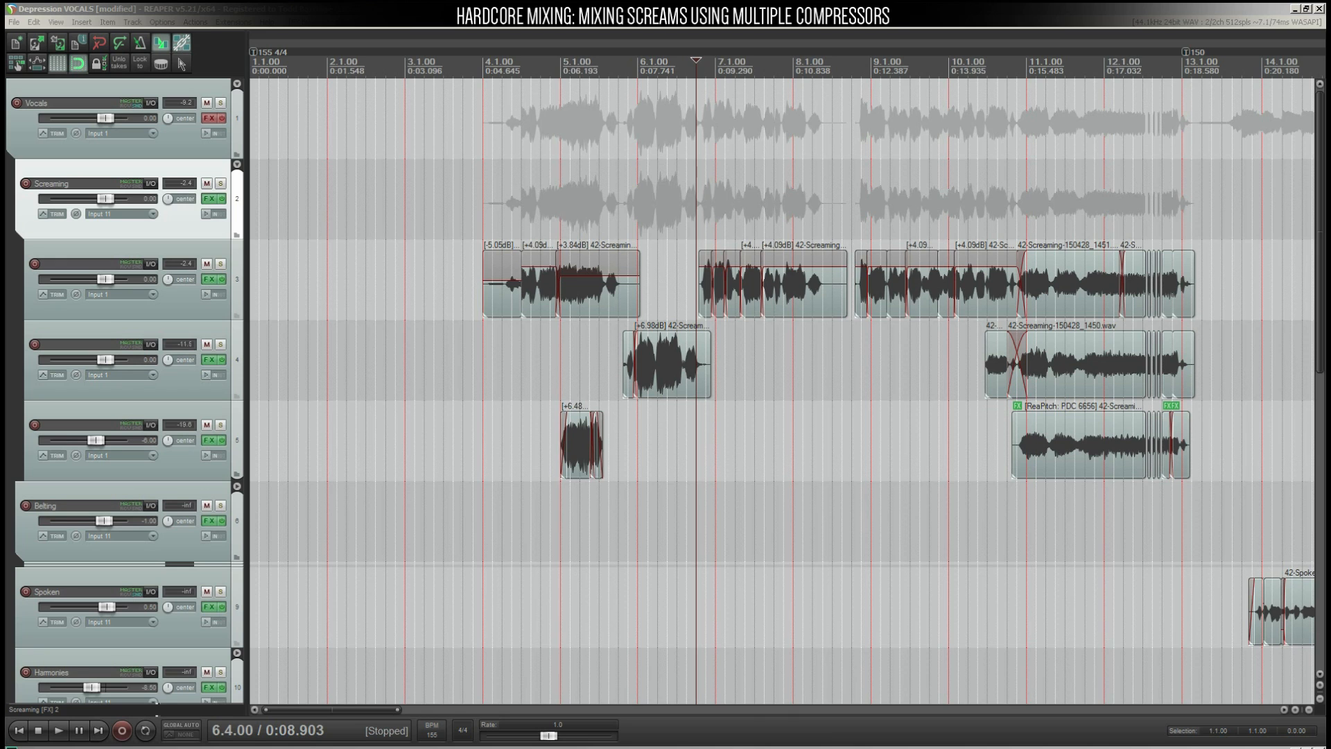
- Show the automation envelopes, enable PM-Degradiator on the Screaming folder track and close its effects window
left_click(208, 199)
left_click_drag(568, 325, 552, 282)
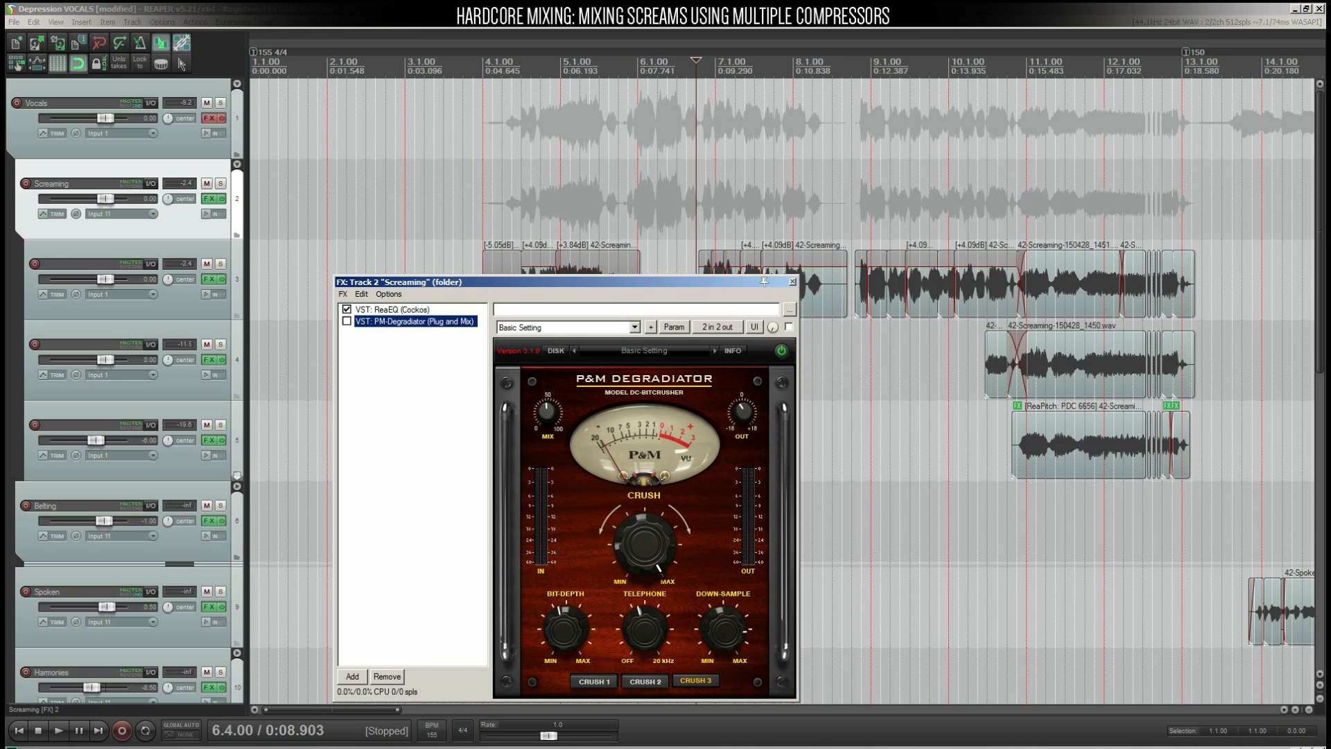
left_click(181, 729)
left_click(225, 734)
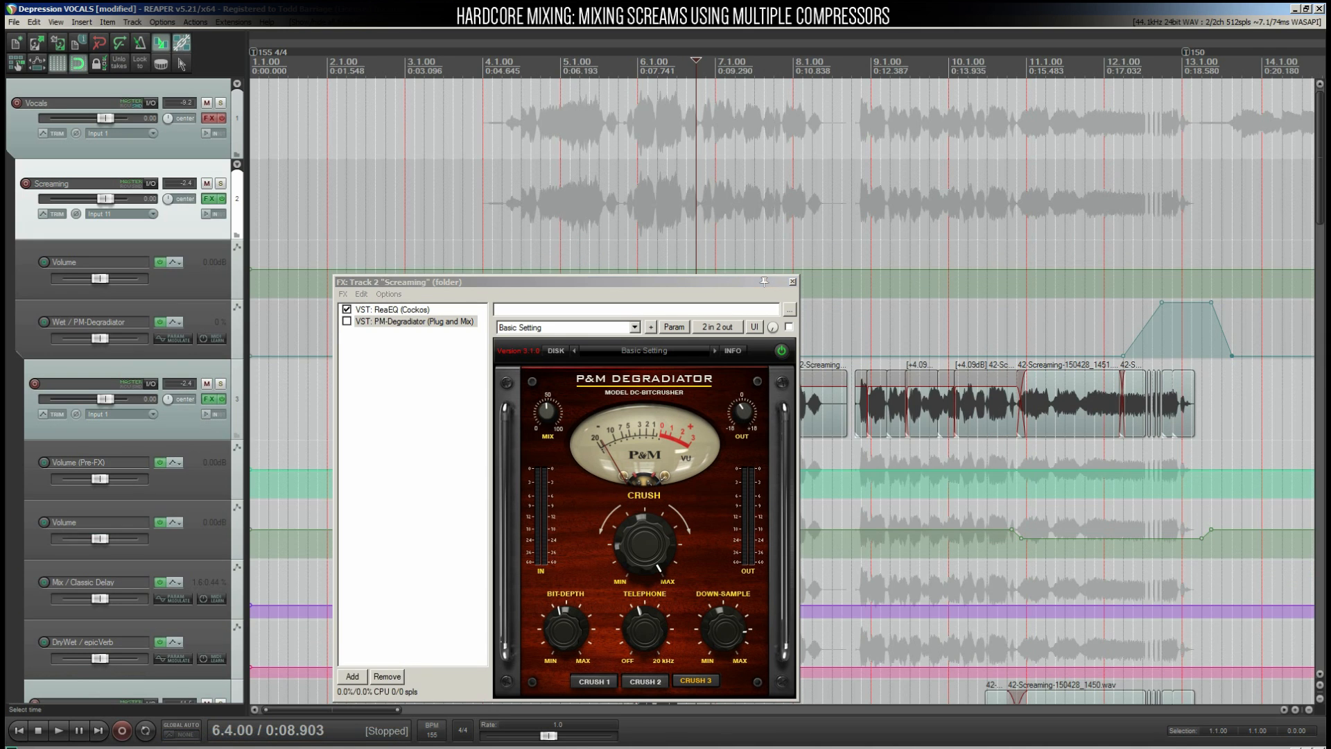
left_click(346, 320)
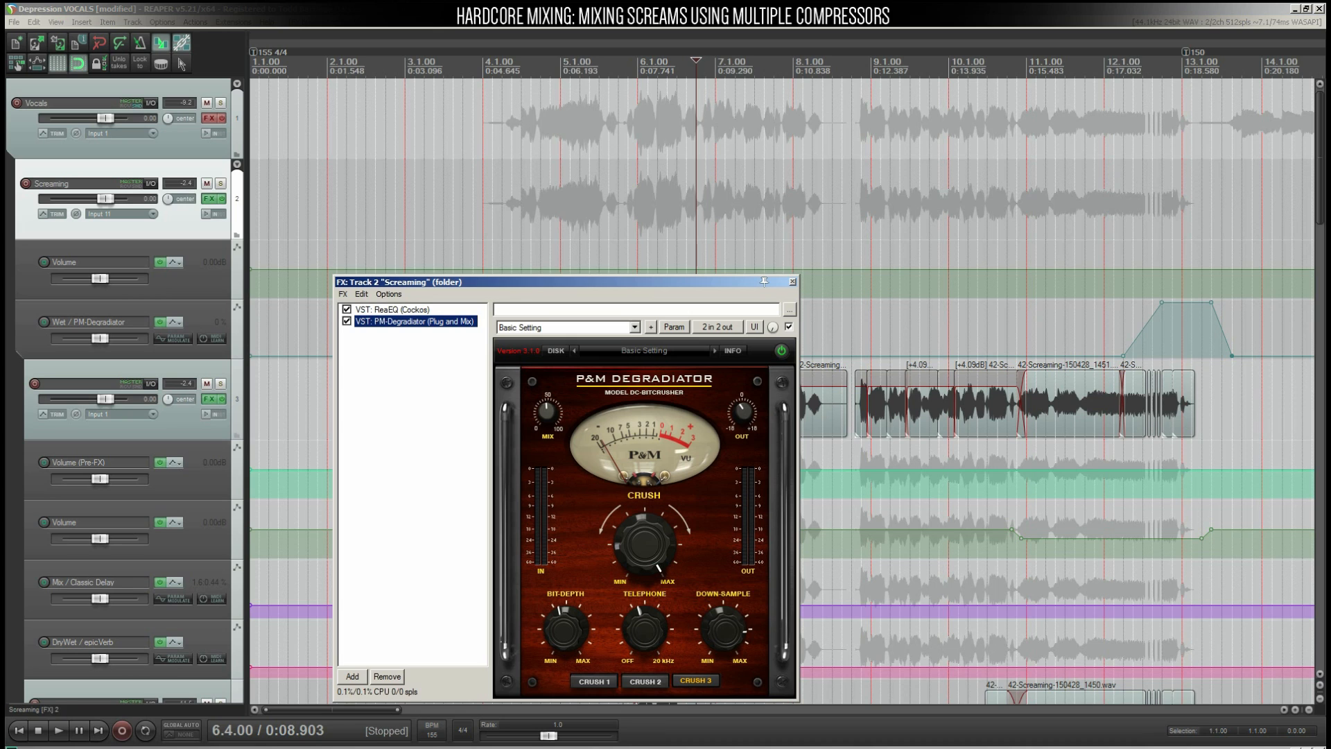
left_click(792, 282)
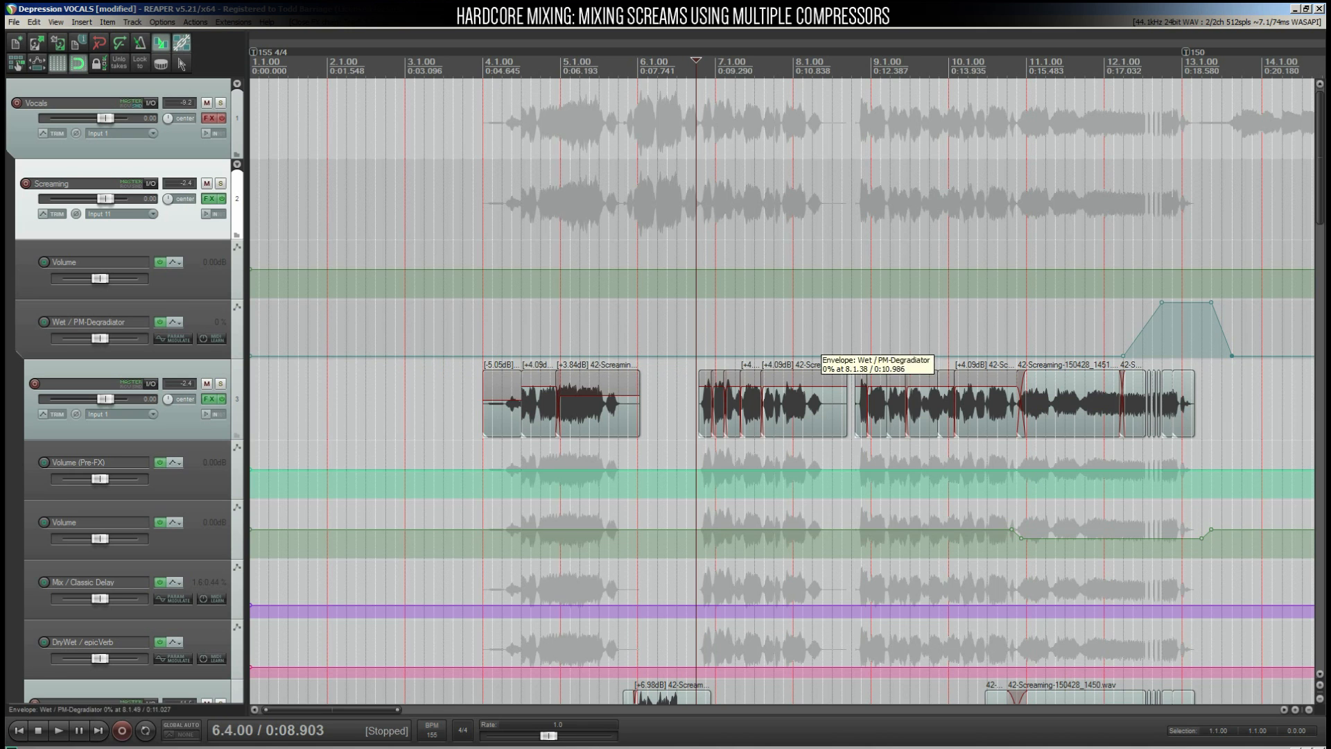
- Inspect the Wet / PM-Degradiator envelope around 12.2.00 and audition the screams from 11.2.25 with the effect on
left_click(1124, 333)
scroll(1123, 333, "down", 2)
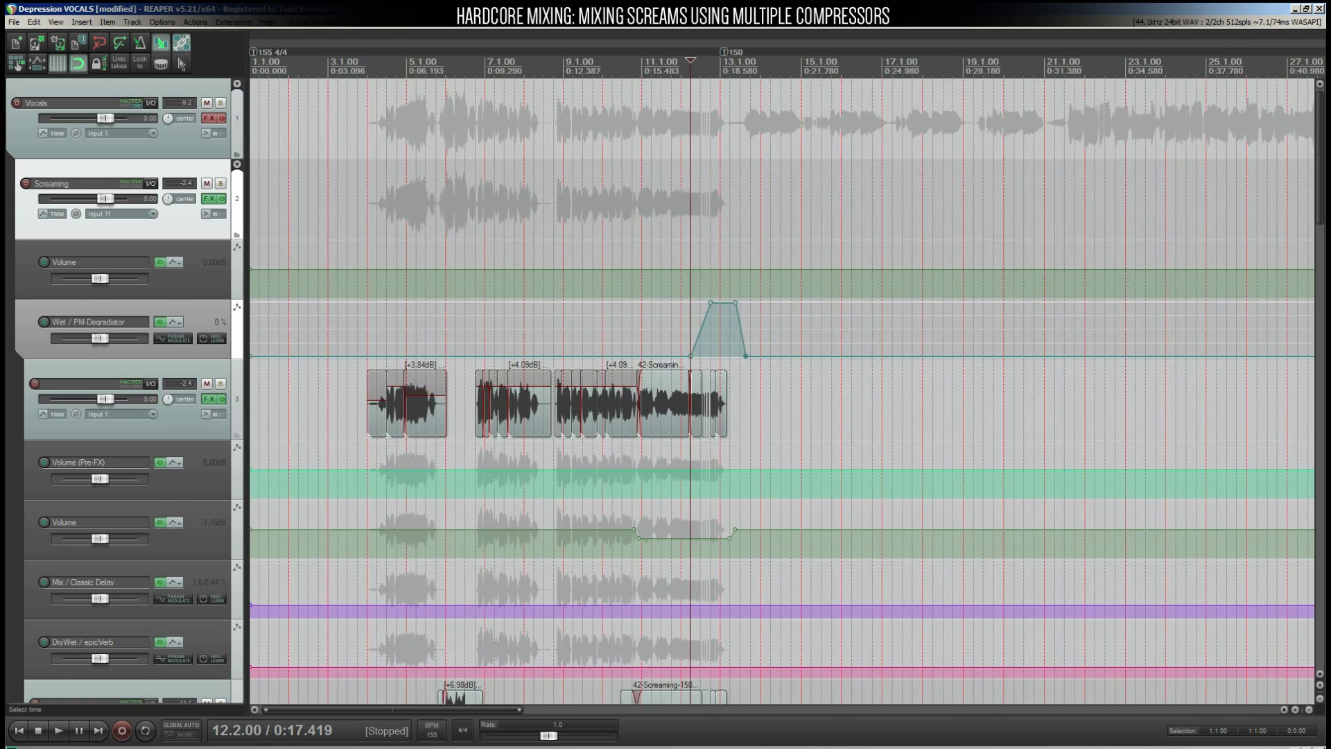
scroll(1124, 332, "up", 5)
scroll(1124, 333, "down", 2)
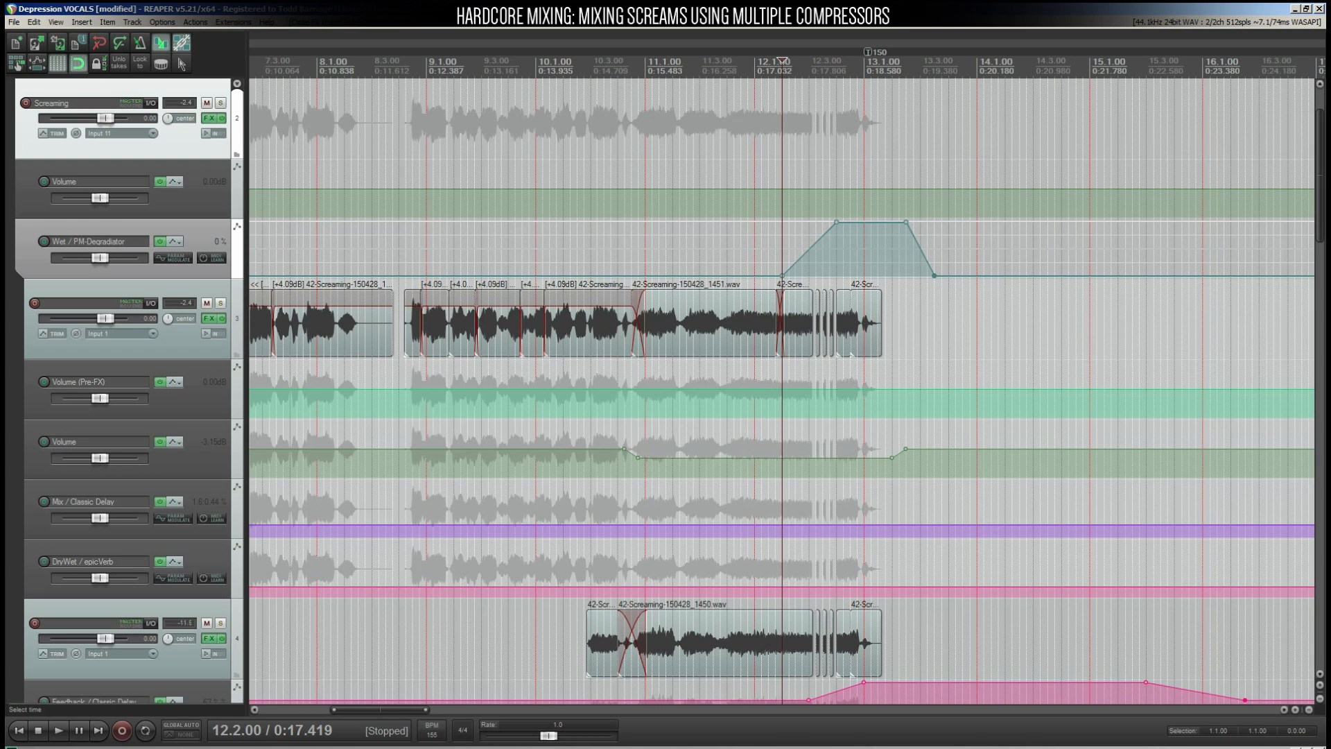
key("space")
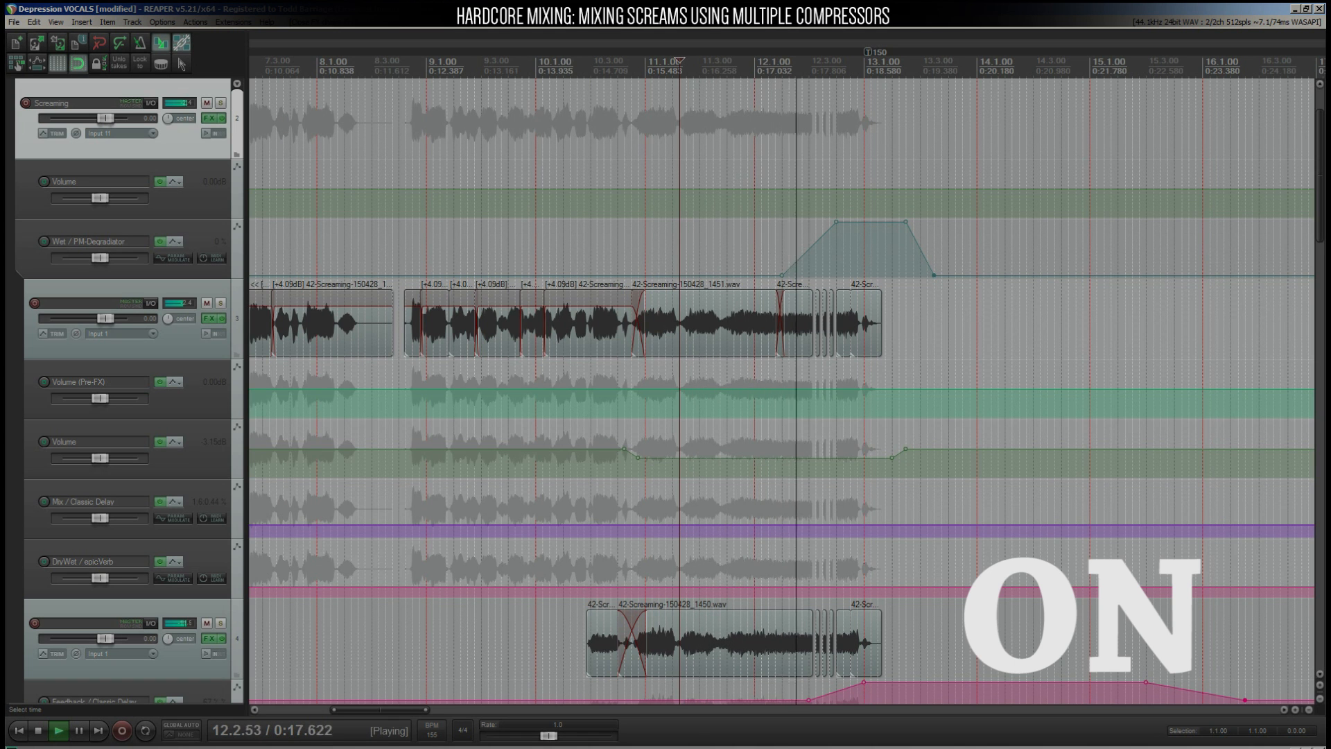
key("space")
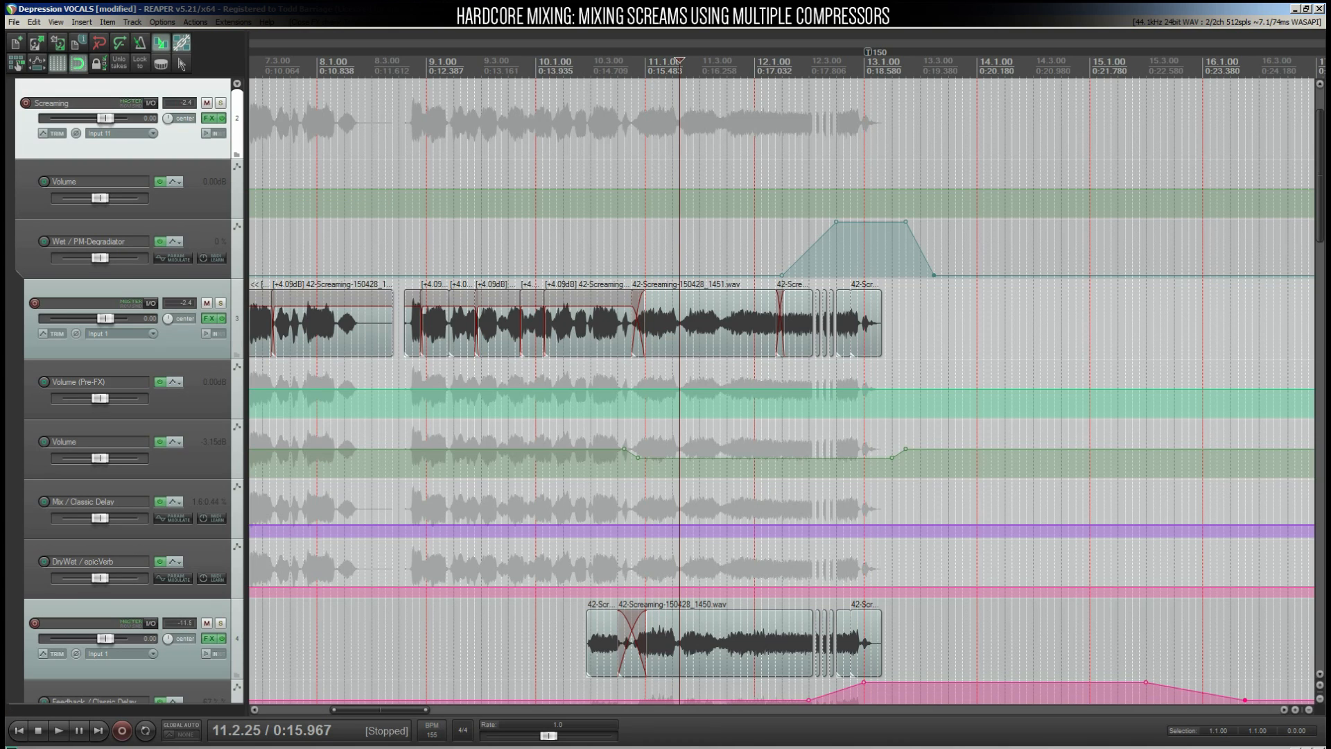
- Solo the Screaming folder track and audition it from 12.1.00 with PM-Degradiator bypassed
left_click(221, 102)
left_click(209, 118)
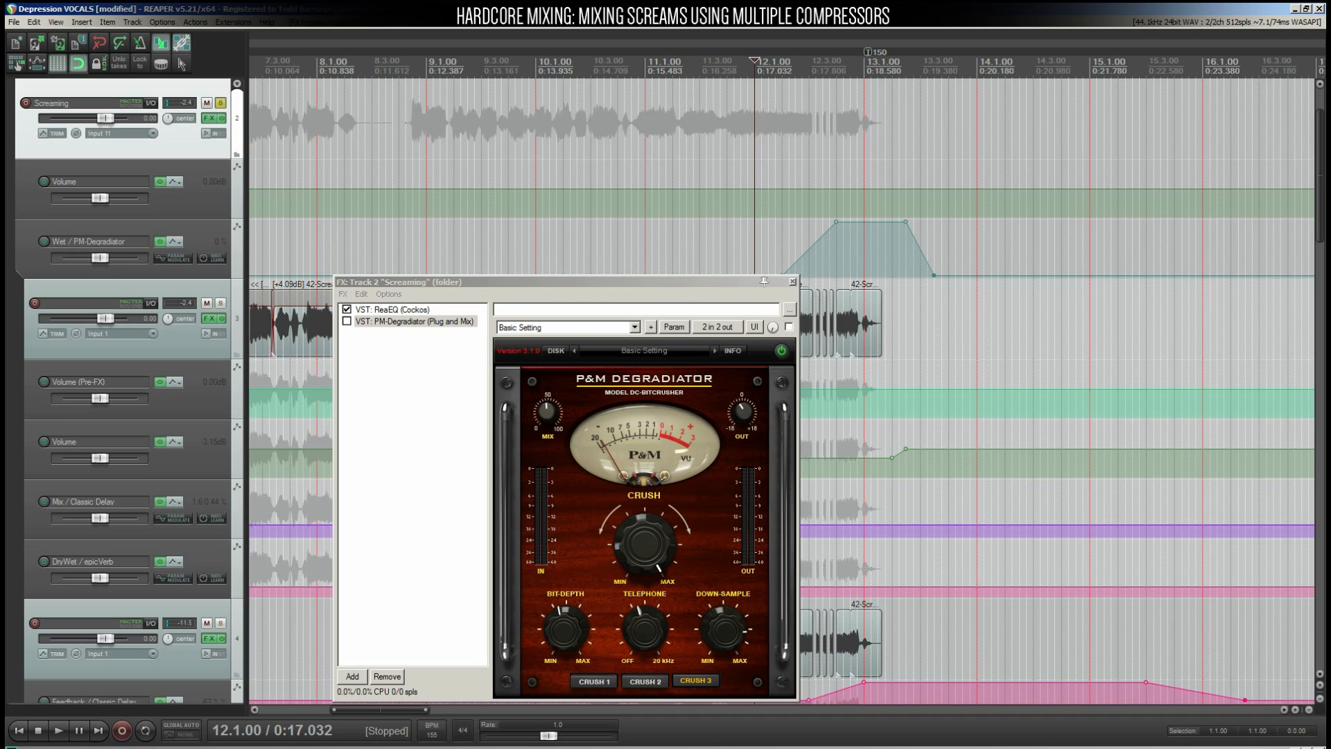
key("space")
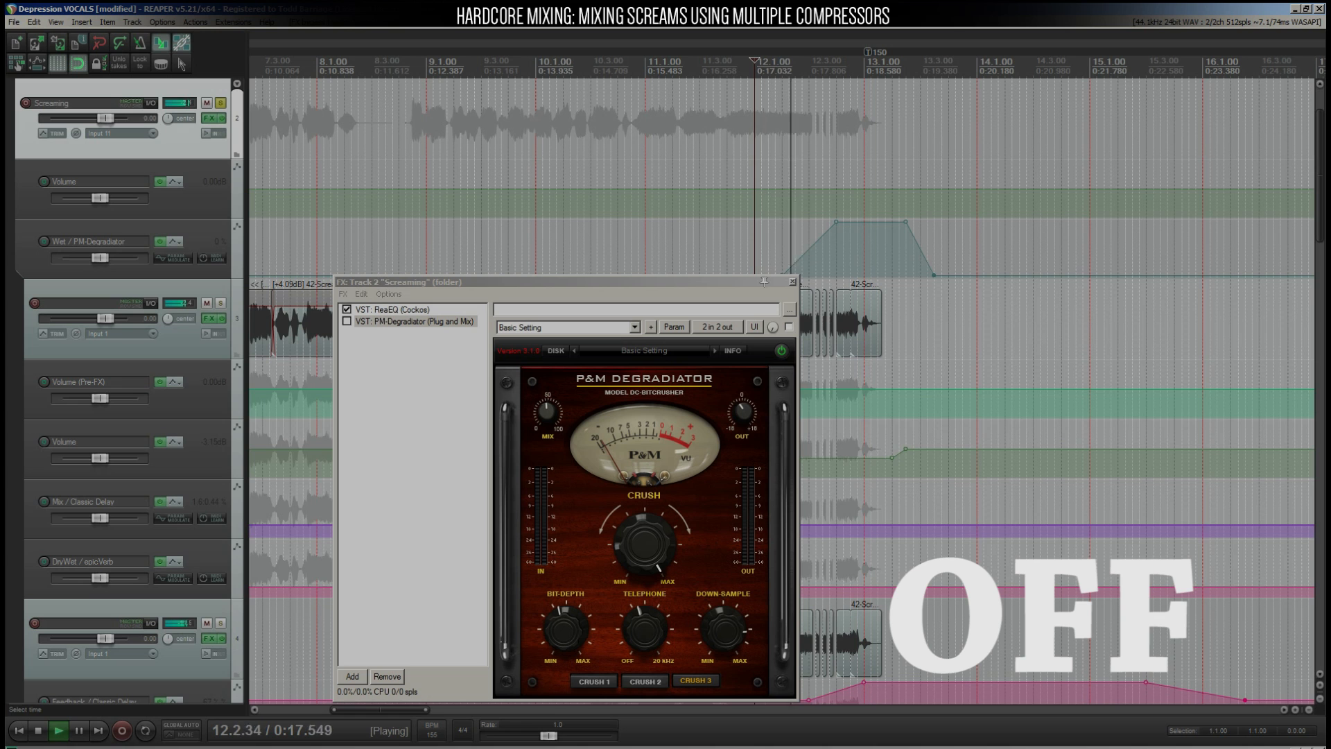
key("space")
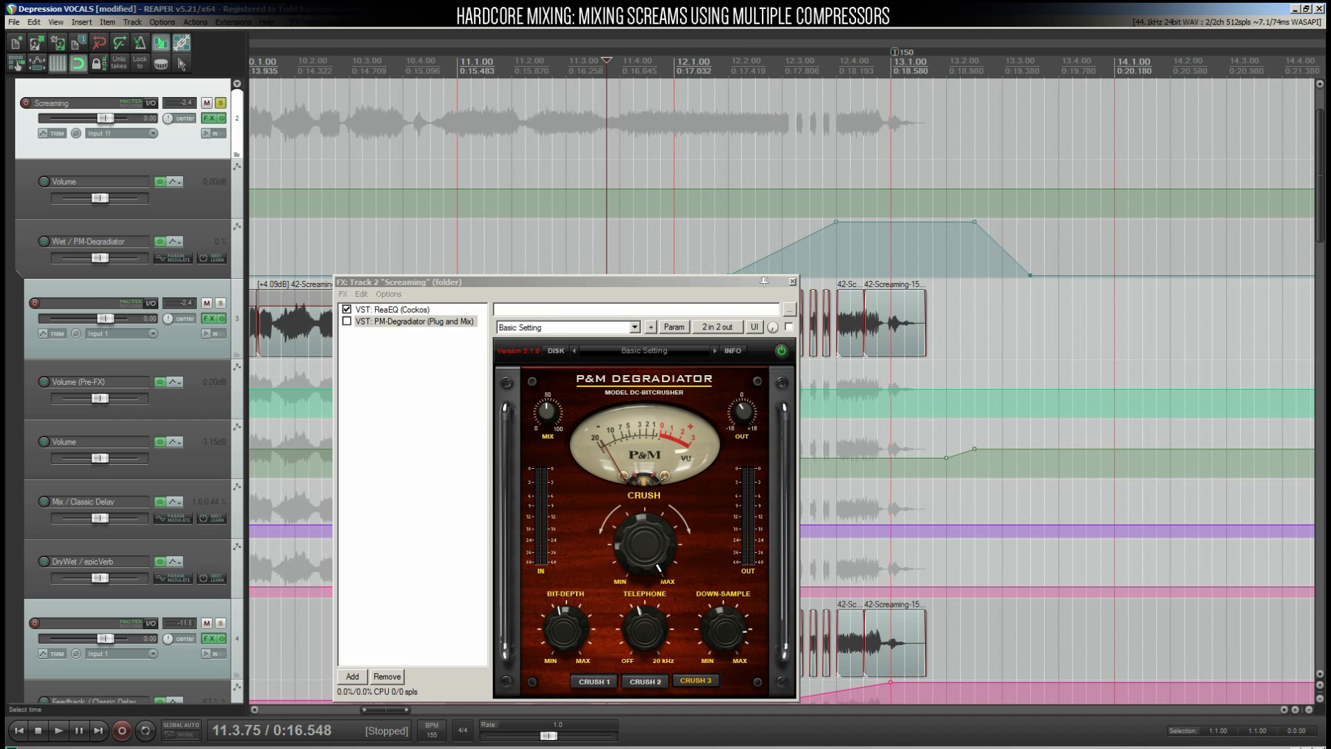
- Enable PM-Degradiator and raise the flat section of its Wet envelope before the ramp to 100%
left_click(347, 320)
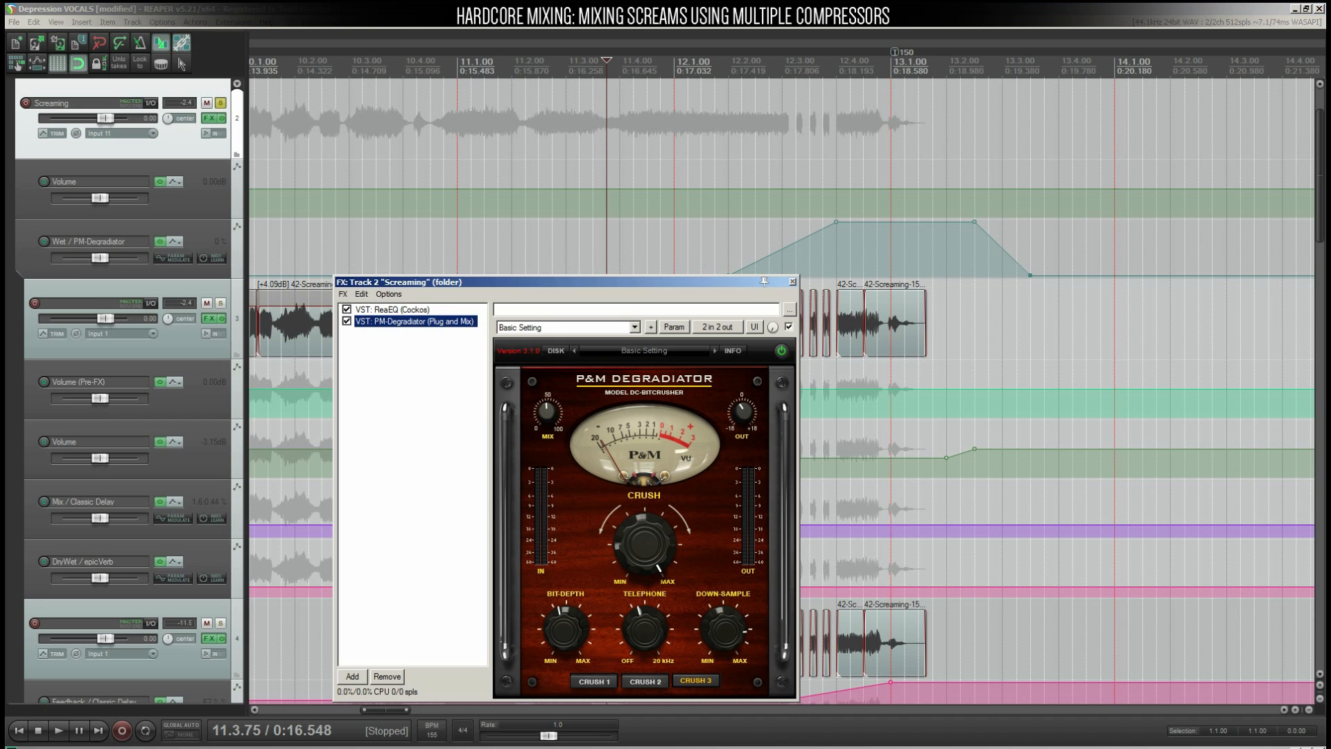
left_click_drag(763, 281, 766, 336)
left_click_drag(619, 275, 616, 219)
scroll(596, 211, "down", 5)
- Audition the soloed Screaming folder track from 8.4.00 with PM-Degradiator fully wet
left_click(553, 149)
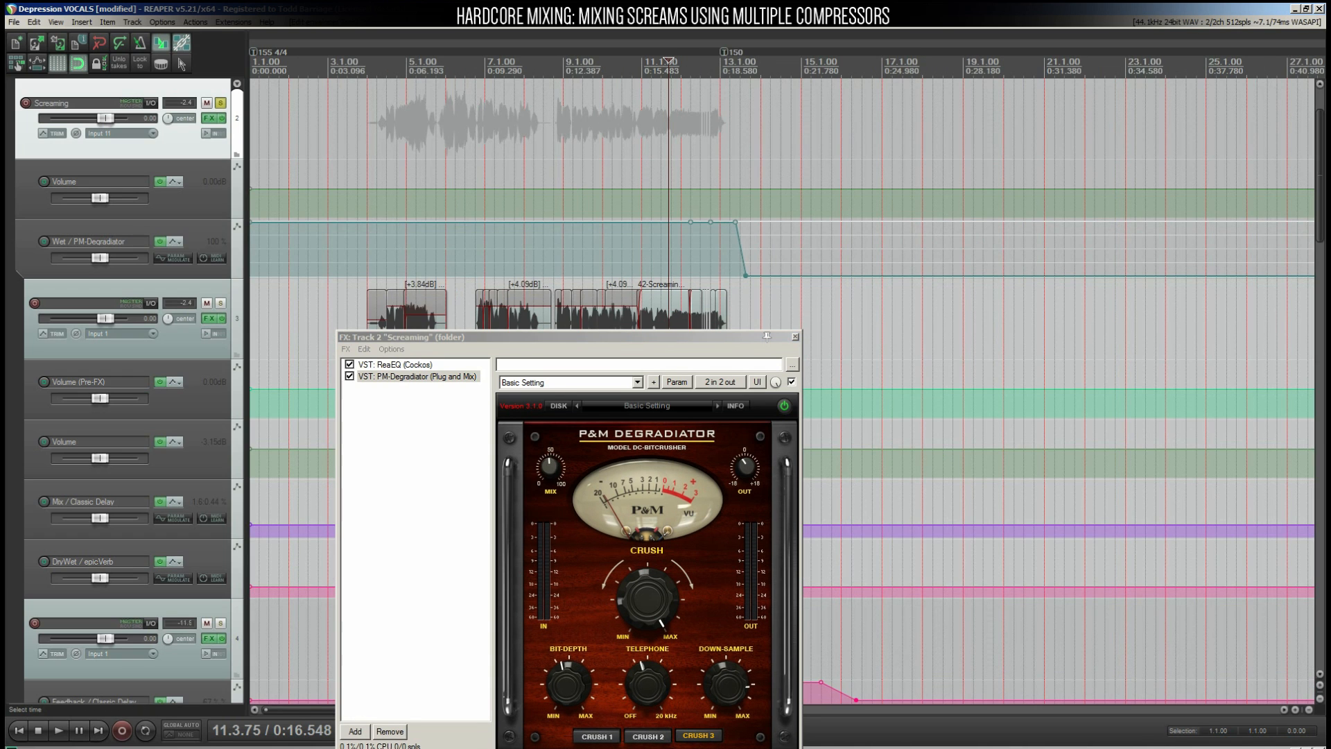
key("space")
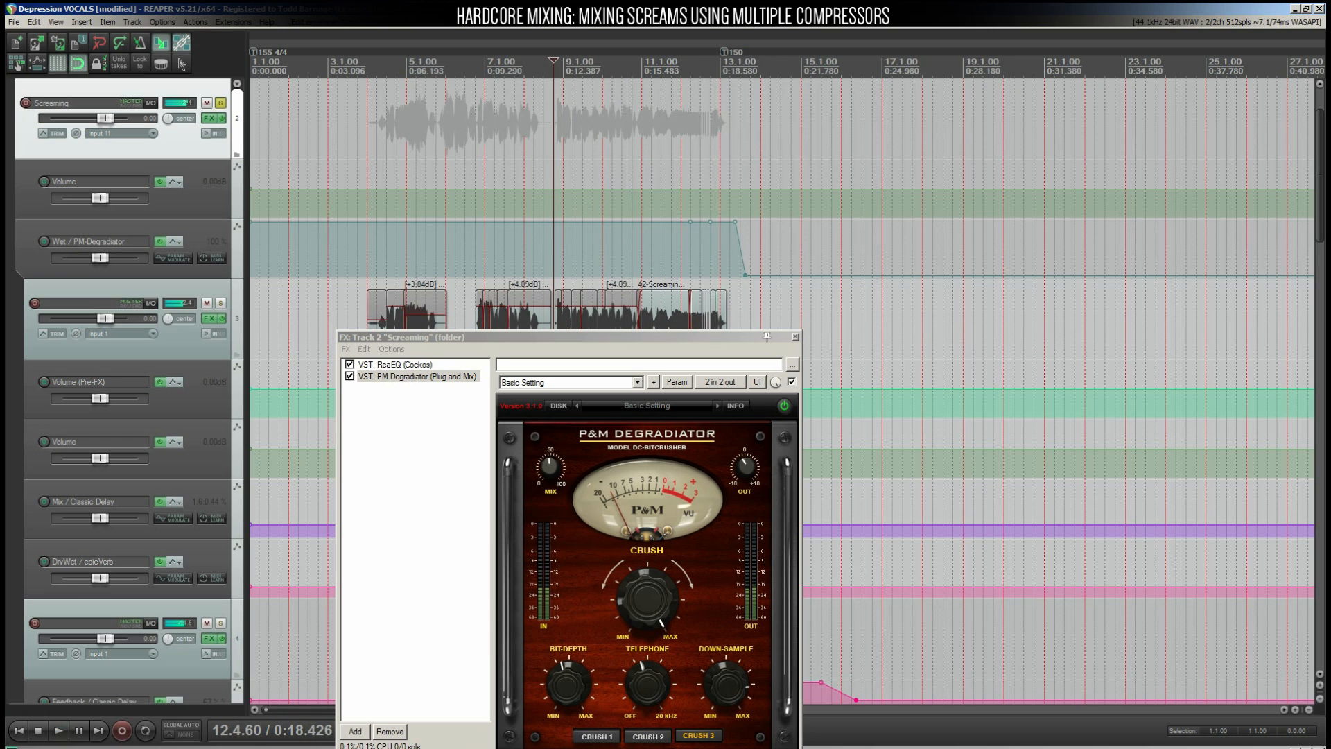
key("space")
- Bring the whole PM-Degradiator interface into view and examine its Bit-Depth control
left_click_drag(554, 330, 569, 201)
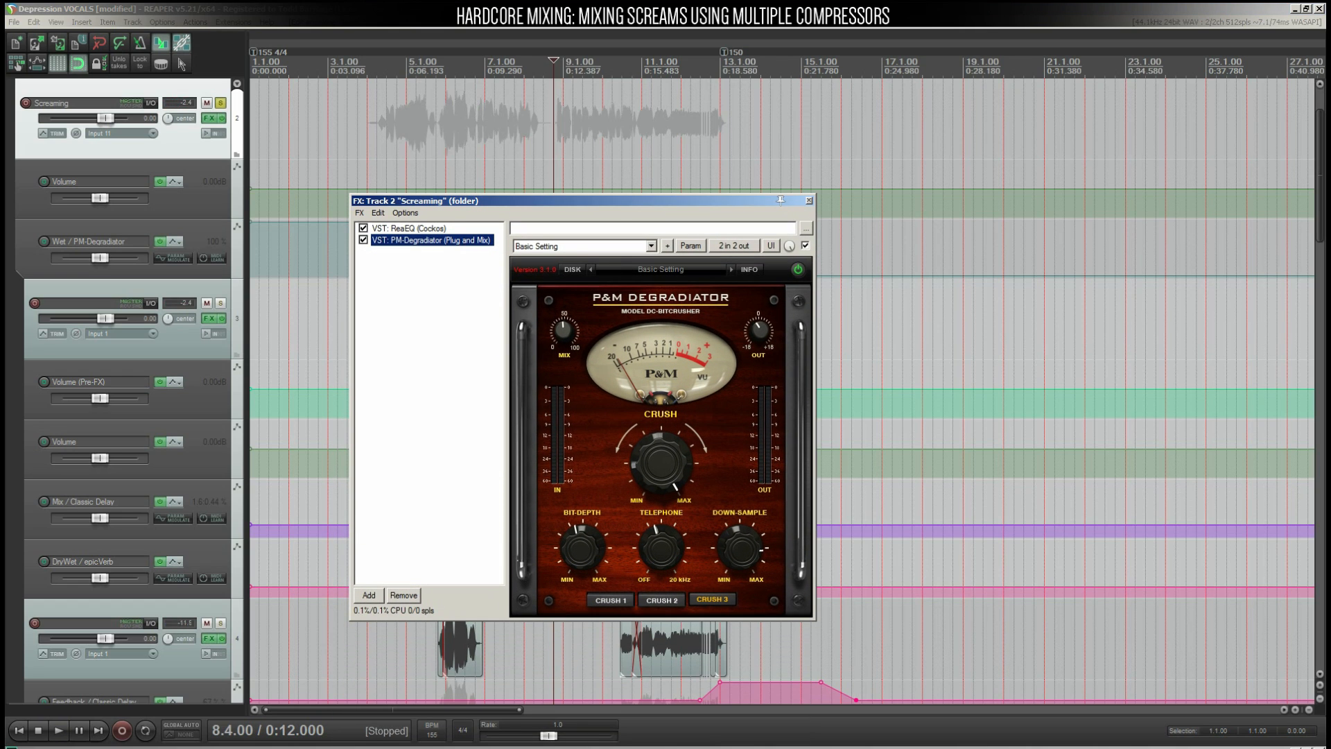
left_click(582, 549)
left_click(582, 549)
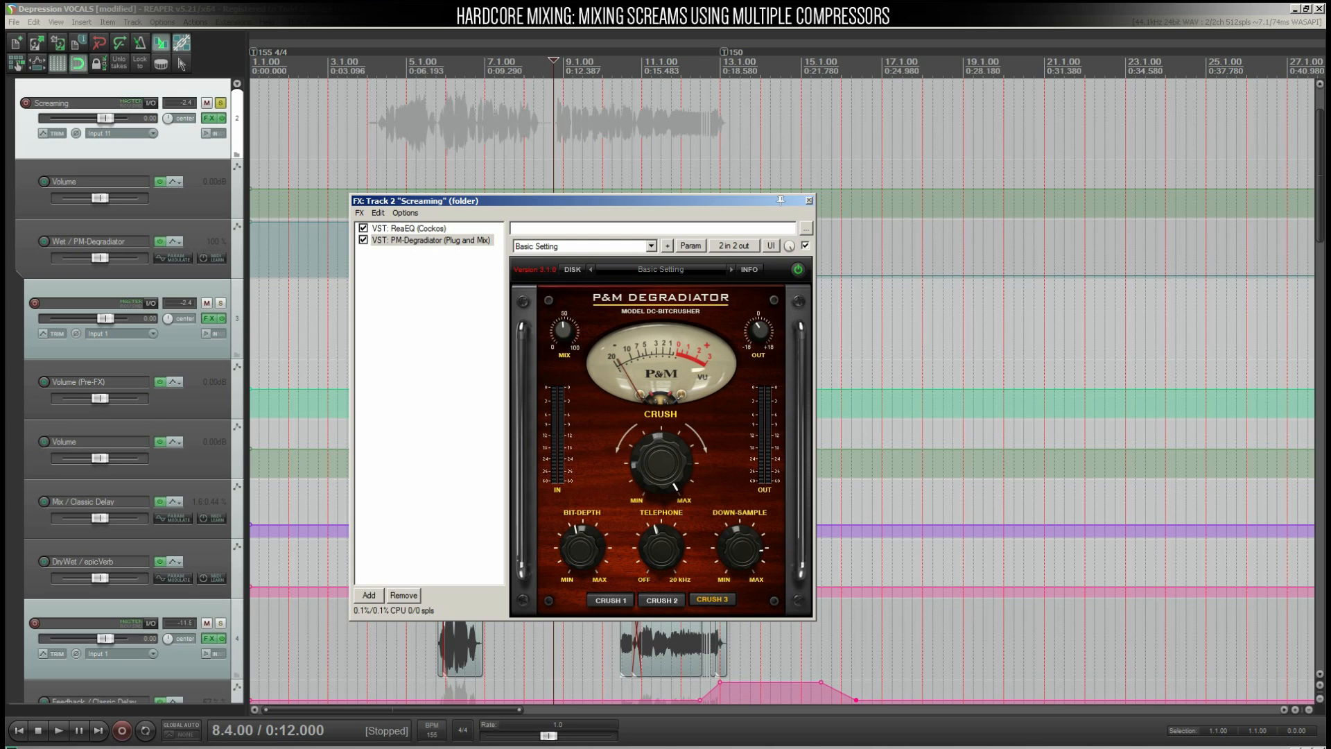
- Examine PM-Degradiator's Down-Sample and Telephone controls and audition the soloed Screaming folder from 11.3.00 through its Wet automation
left_click(741, 548)
mouse_move(661, 548)
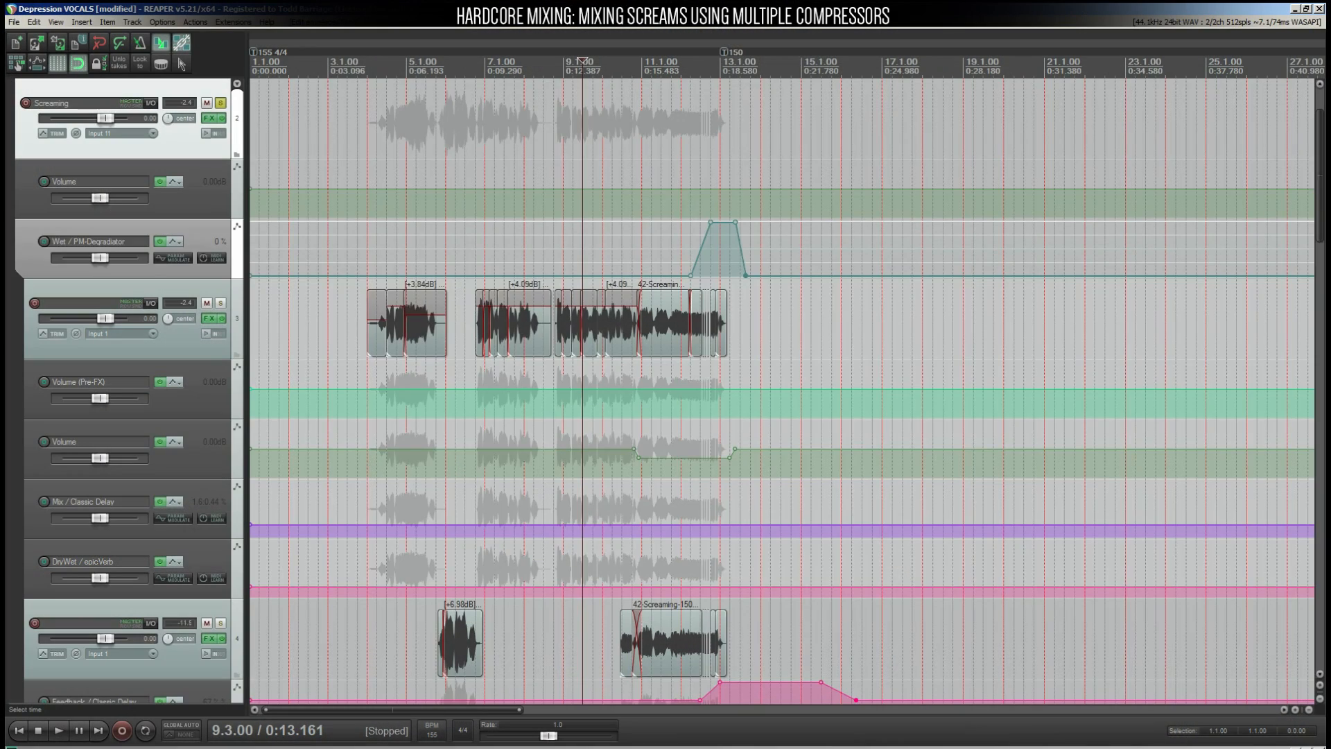
left_click(691, 129)
scroll(691, 129, "up", 5)
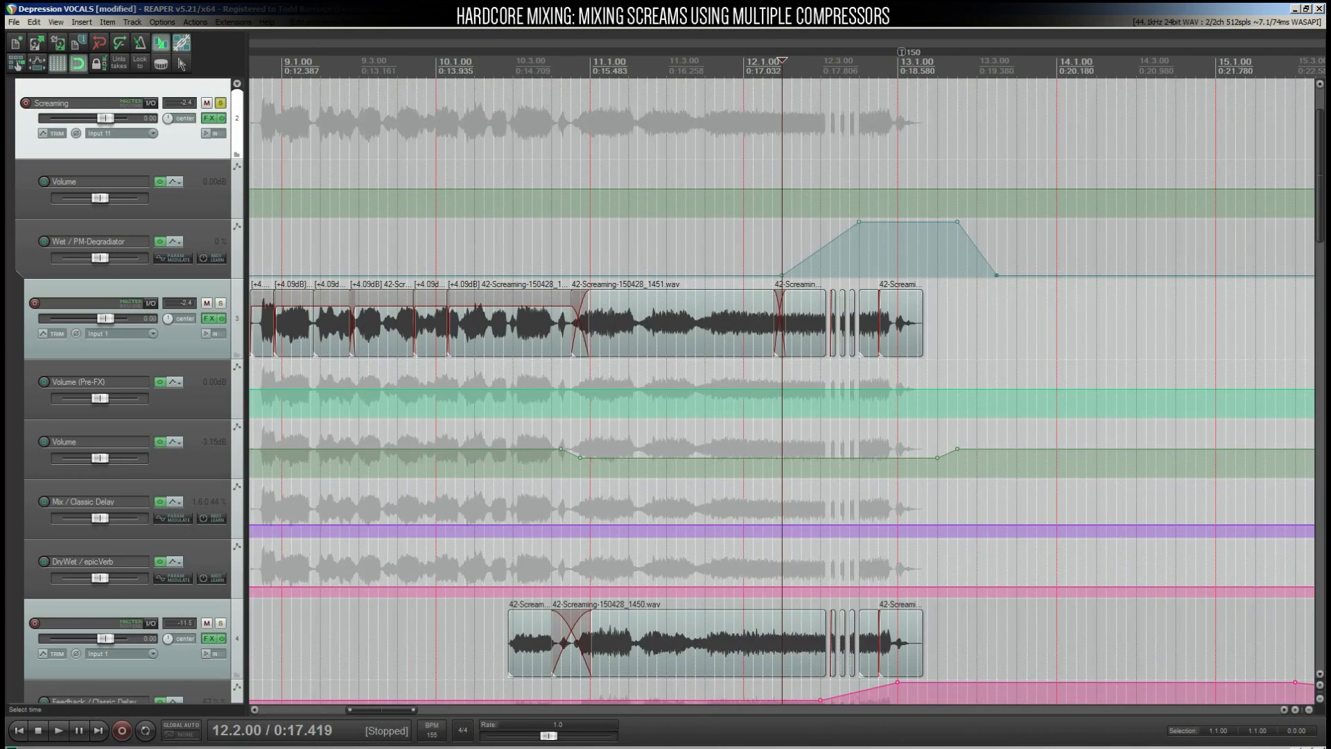
left_click(734, 129)
left_click(667, 128)
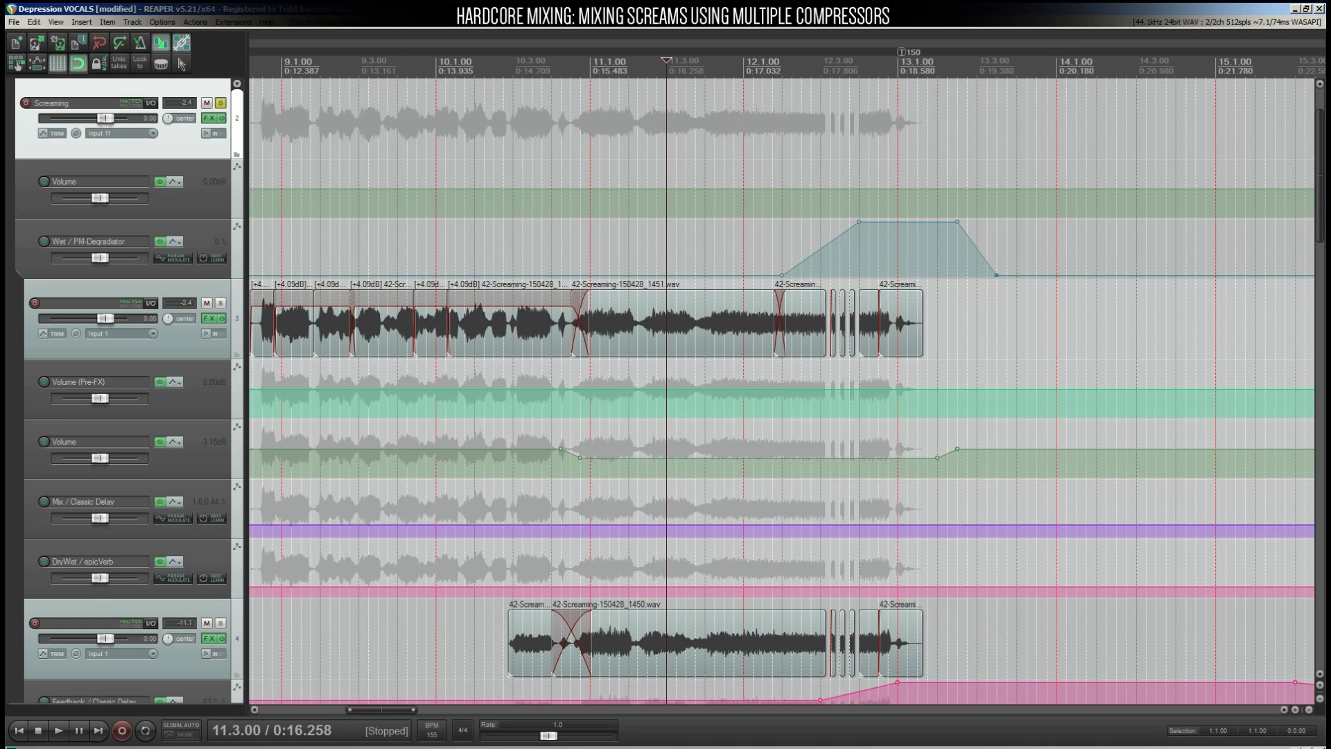
key("space")
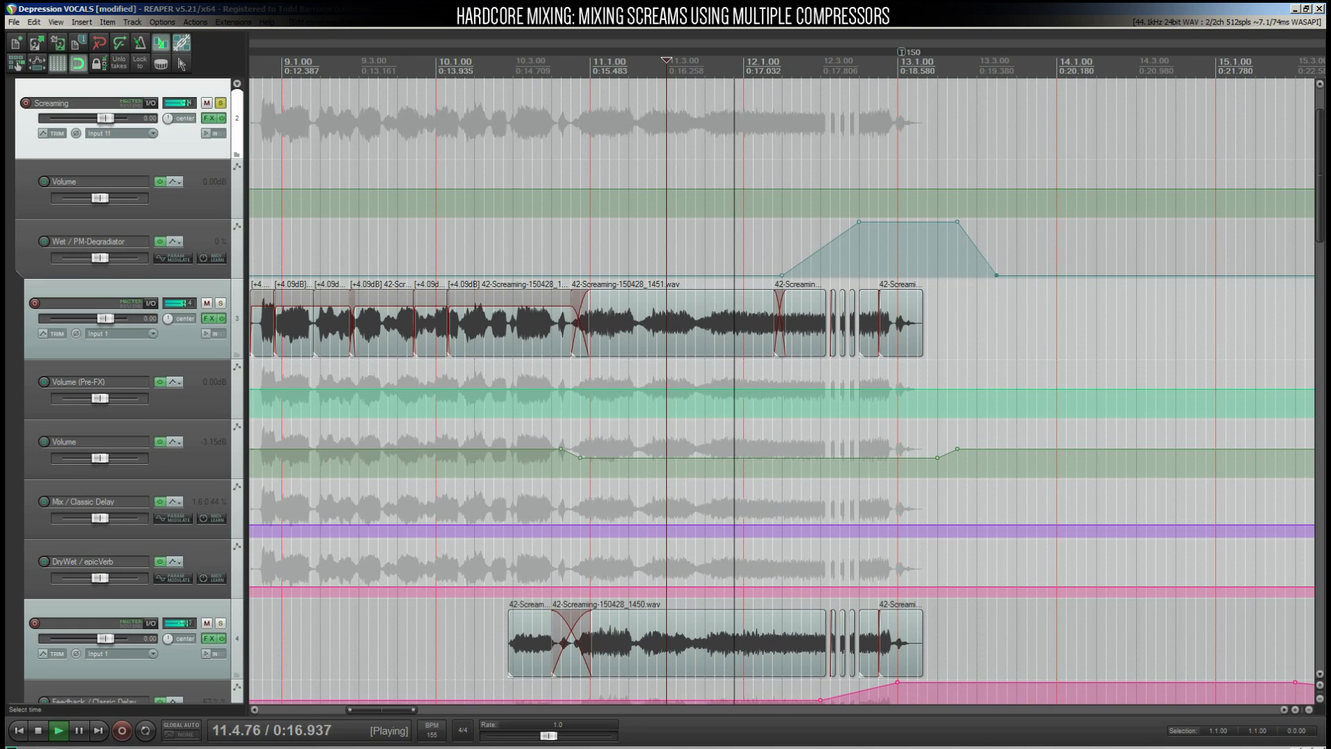
key("space")
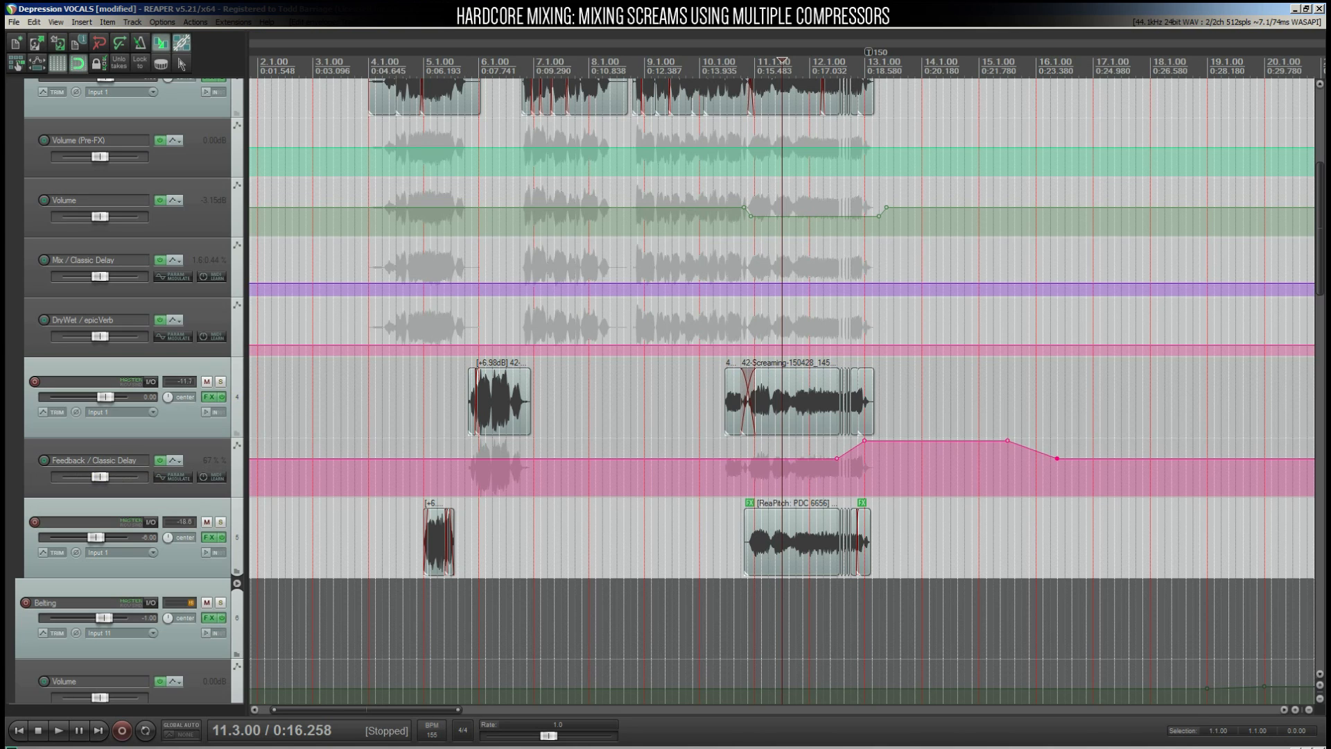
- Solo the second scream track with the Feedback / Classic Delay envelope and audition it from 10.3.00
left_click(220, 382)
left_click(887, 441)
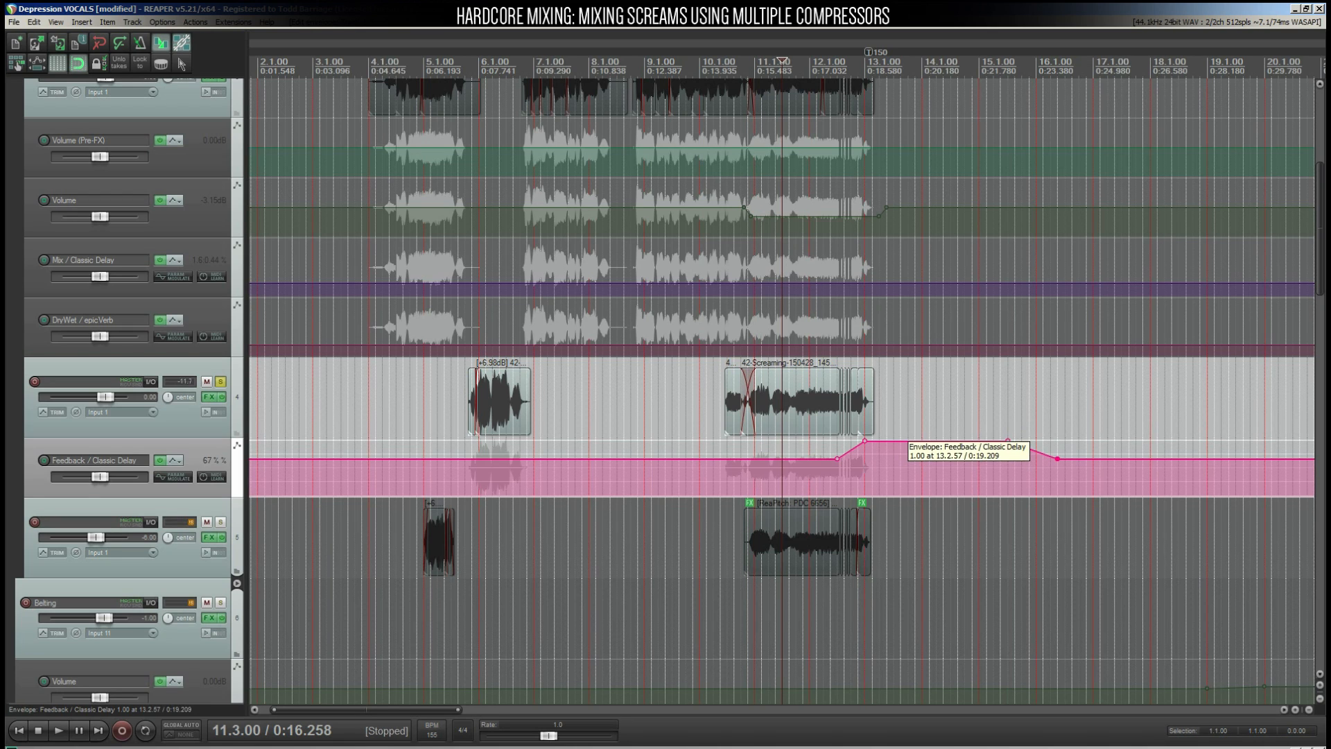
left_click(726, 477)
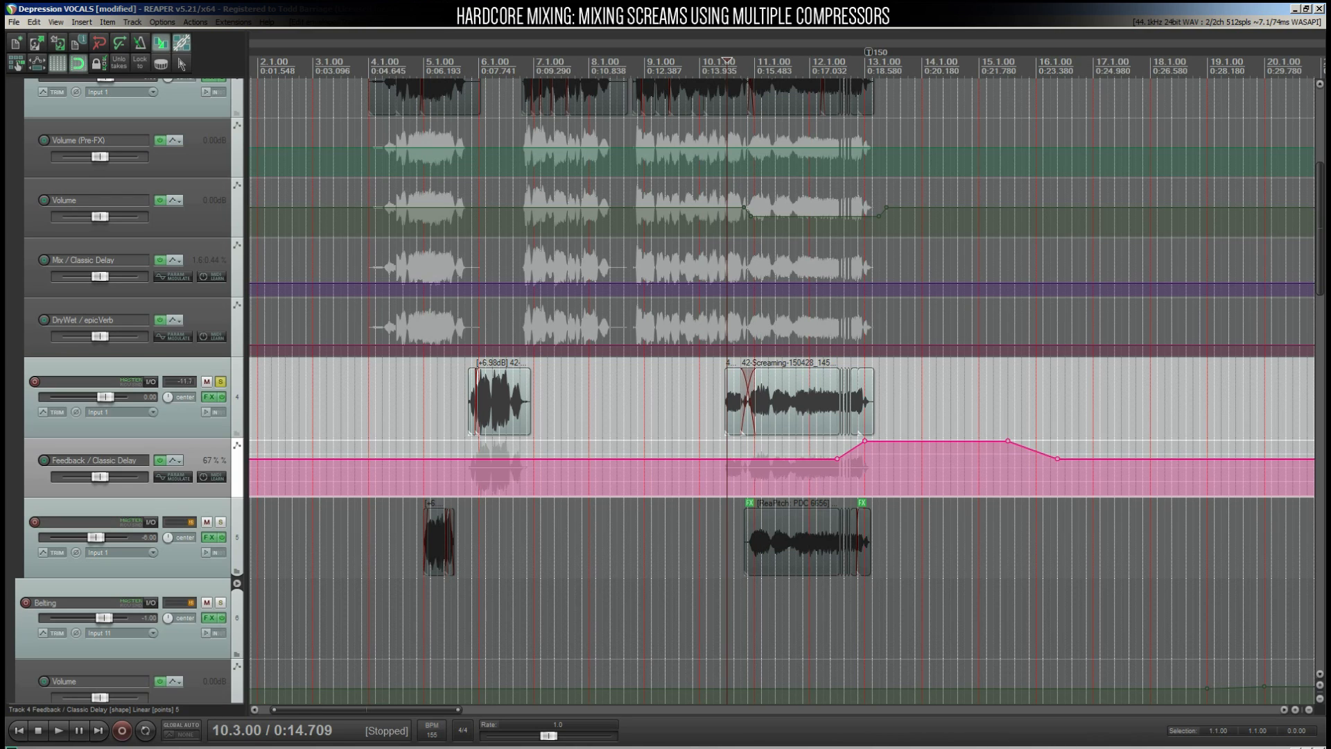
key("space")
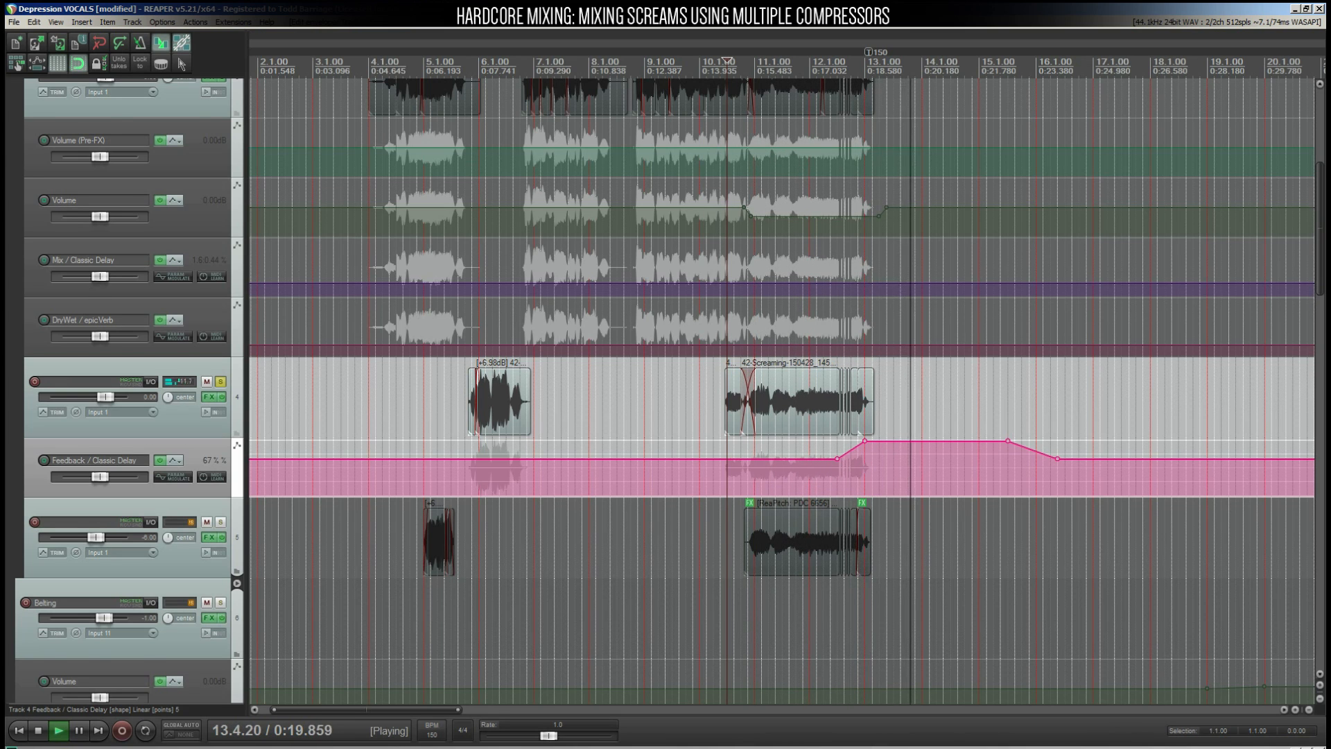
key("space")
- Place the edit cursor at 8.4.00, enable the Vocals folder's effects chain and open it on the SPITFISH de-esser
scroll(226, 194, "up", 5)
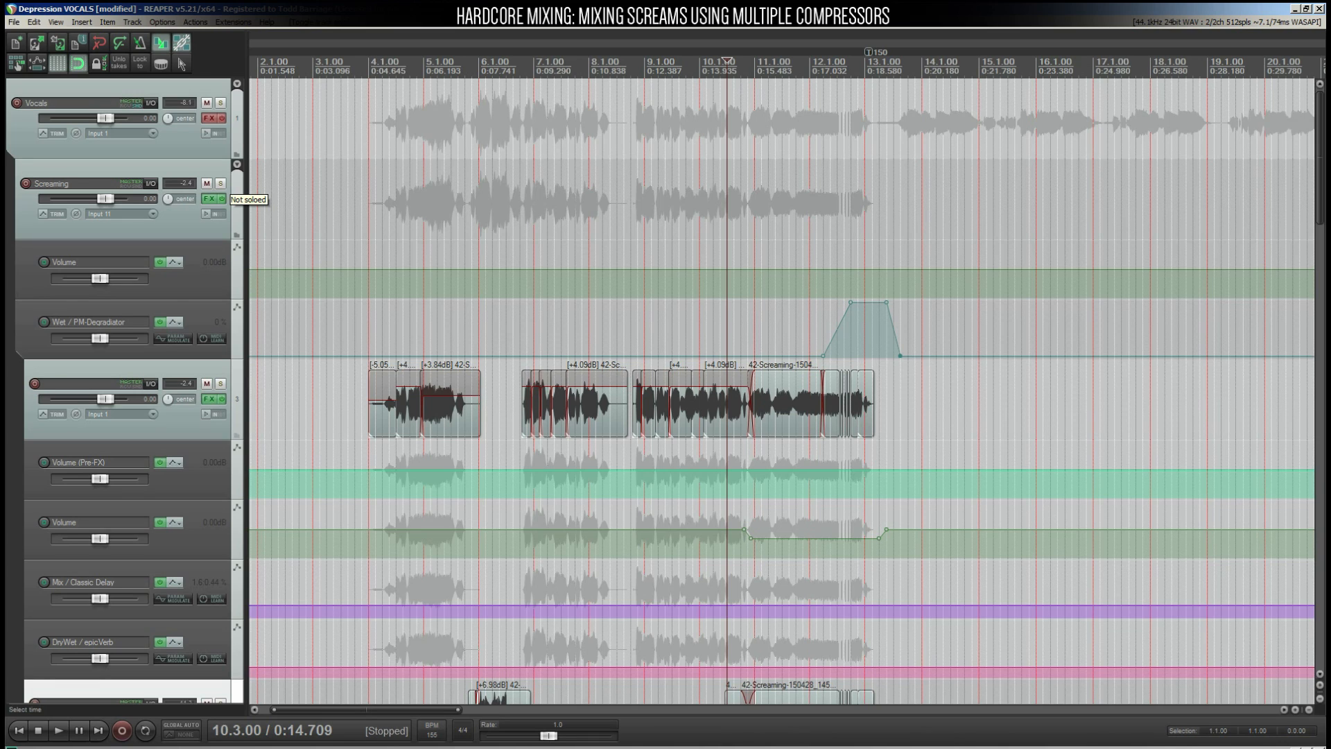
left_click(630, 201)
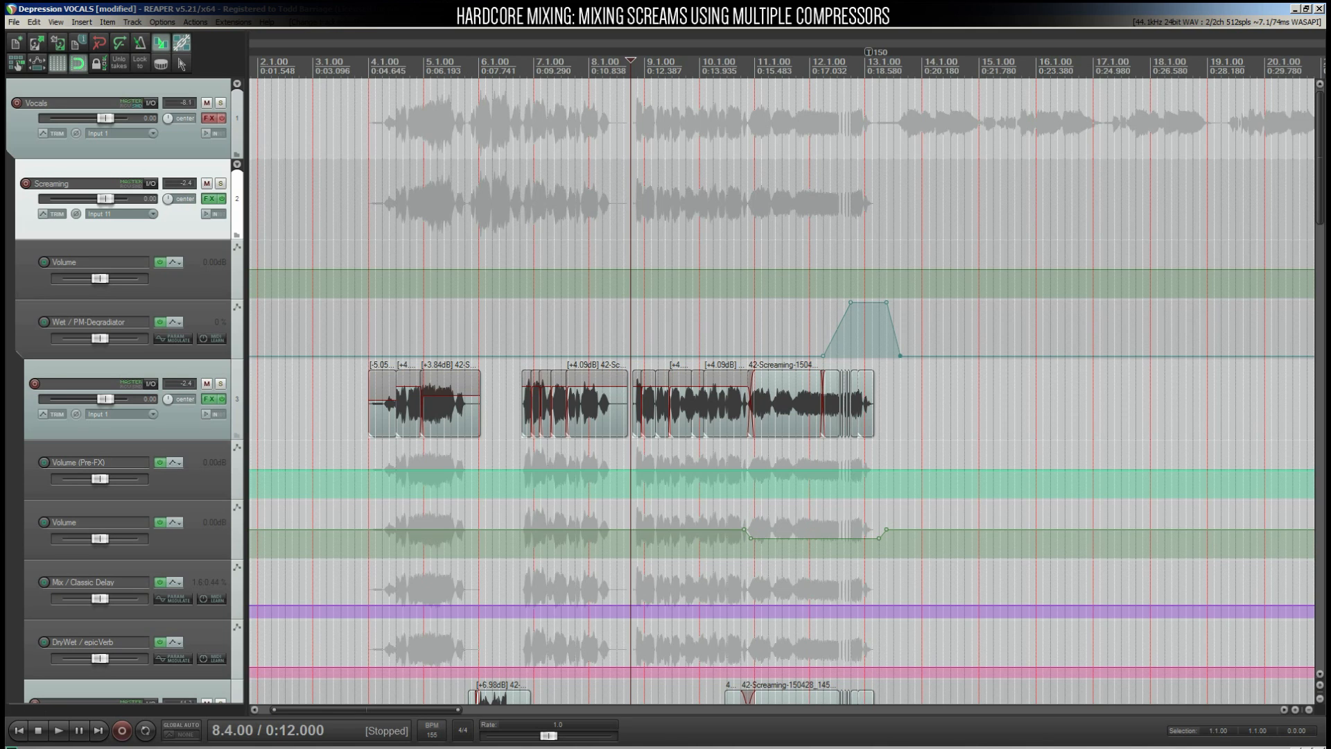
left_click(222, 118)
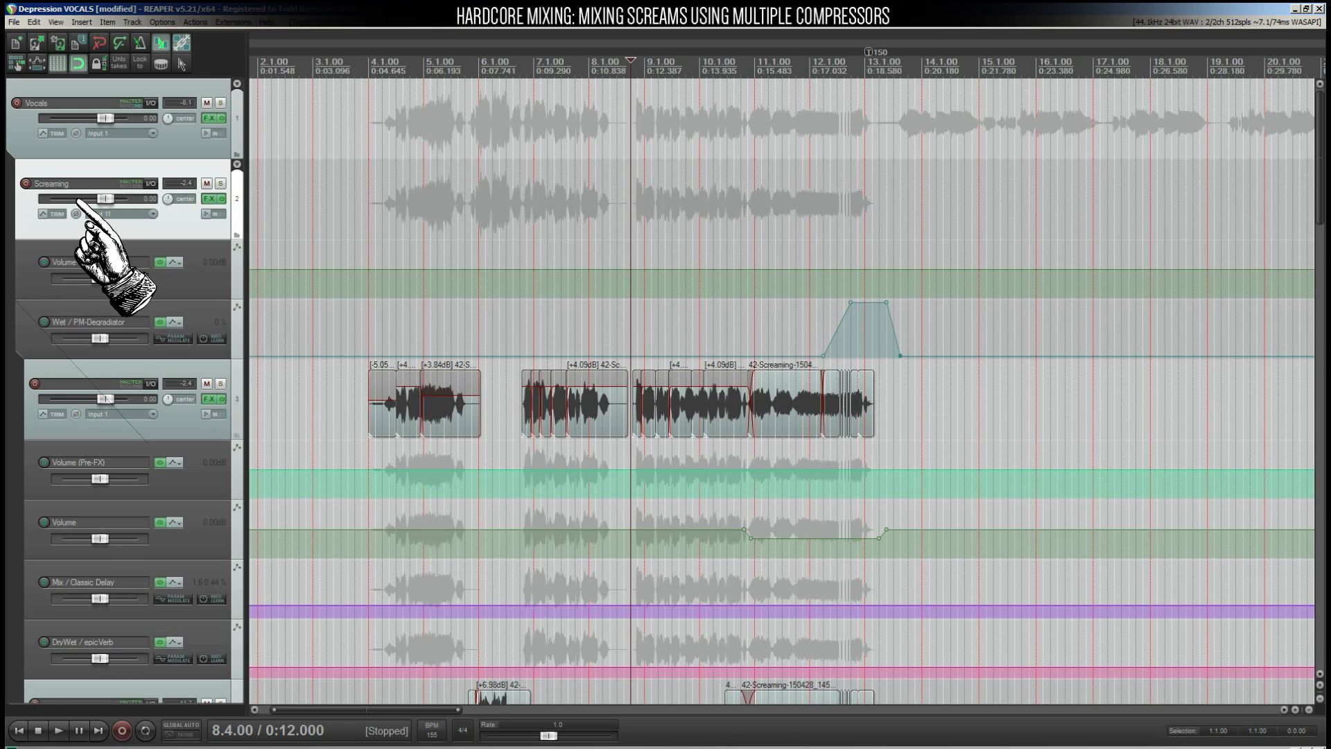
left_click(208, 119)
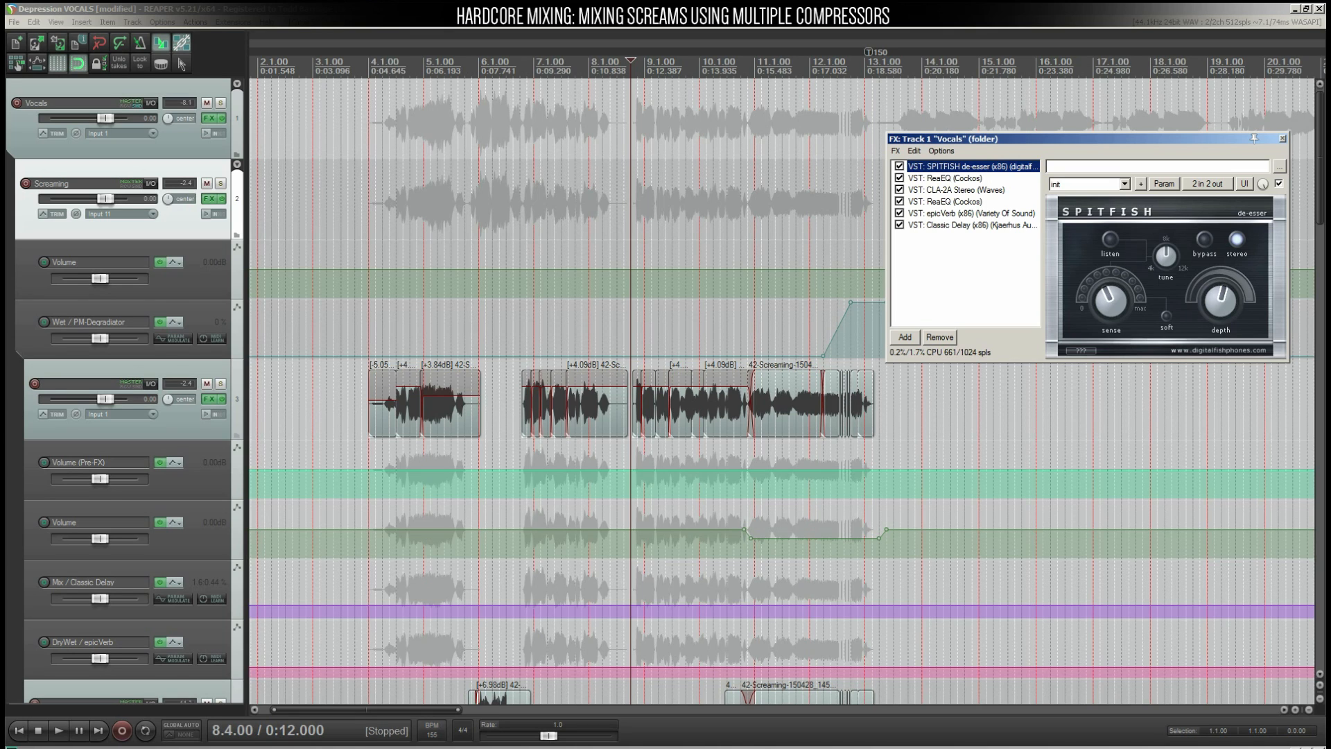
left_click(209, 199)
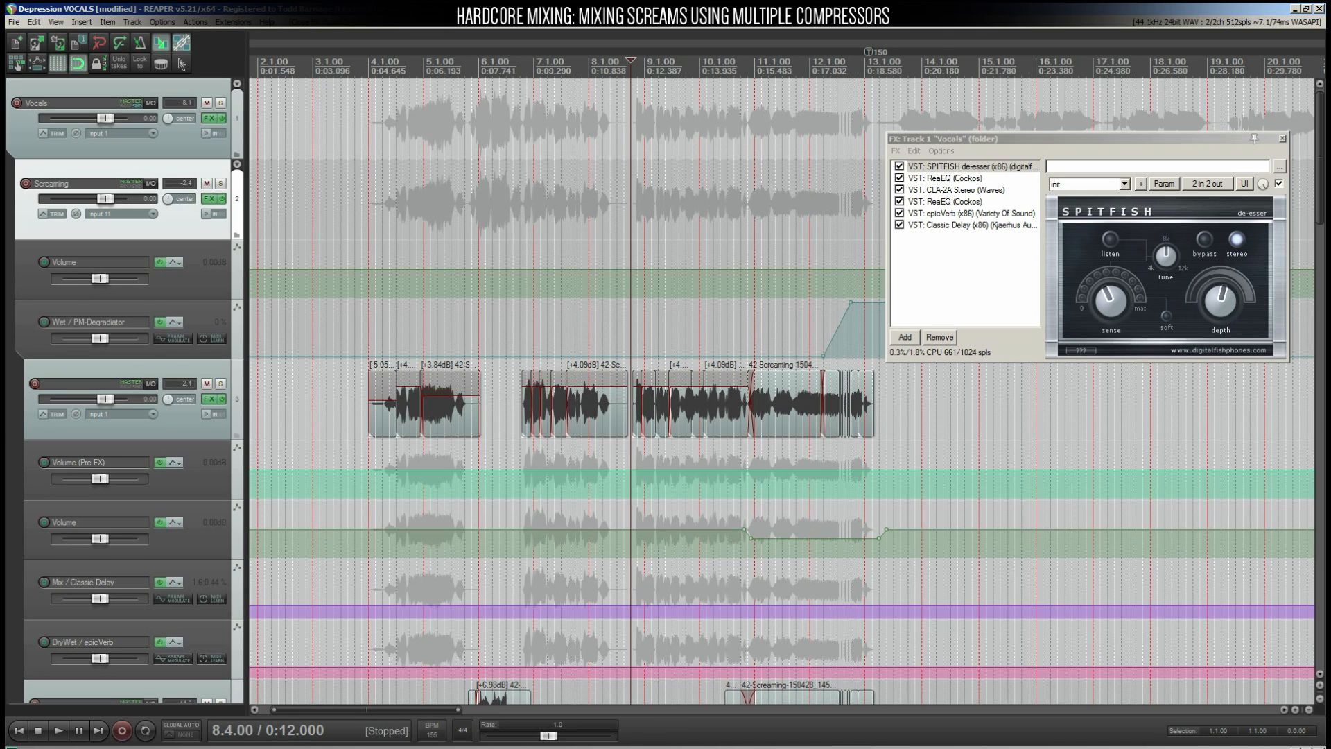
- Audition the screams twice from 8.4.00 while watching the SPITFISH de-esser's sense control
key("space")
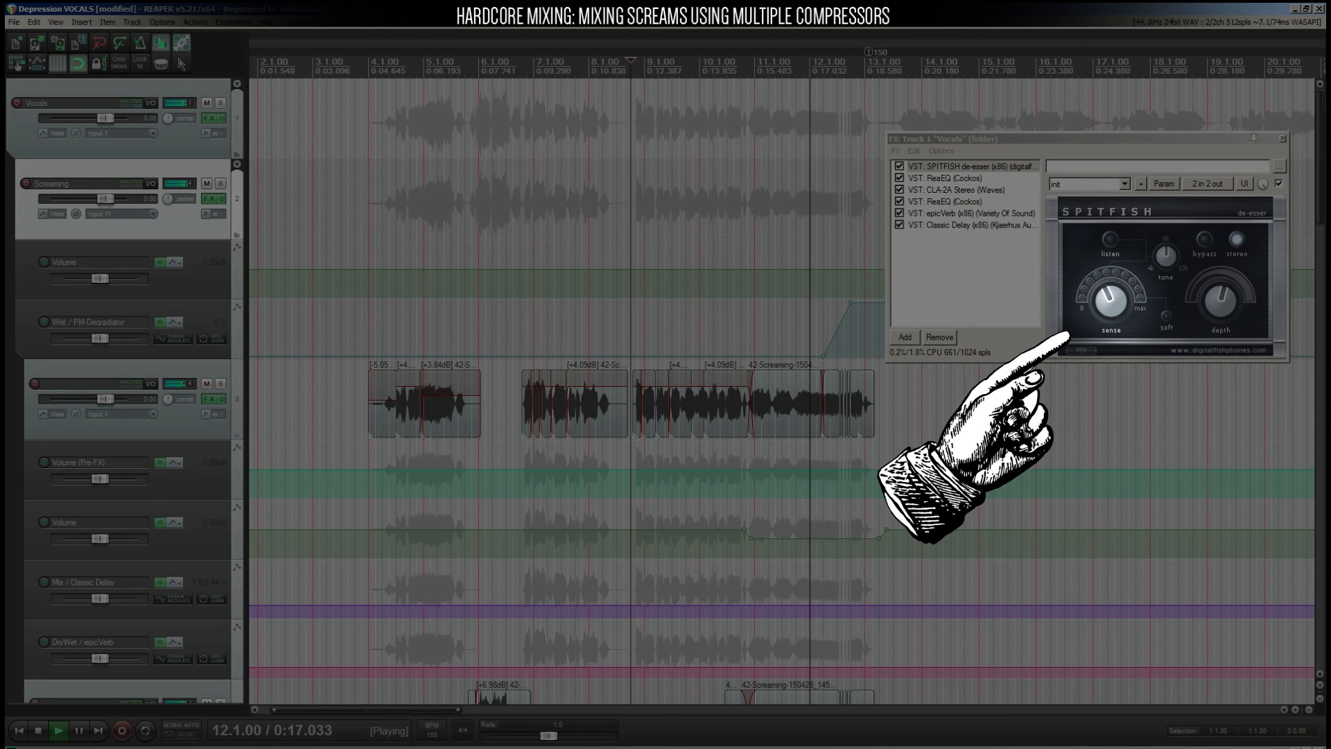
key("space")
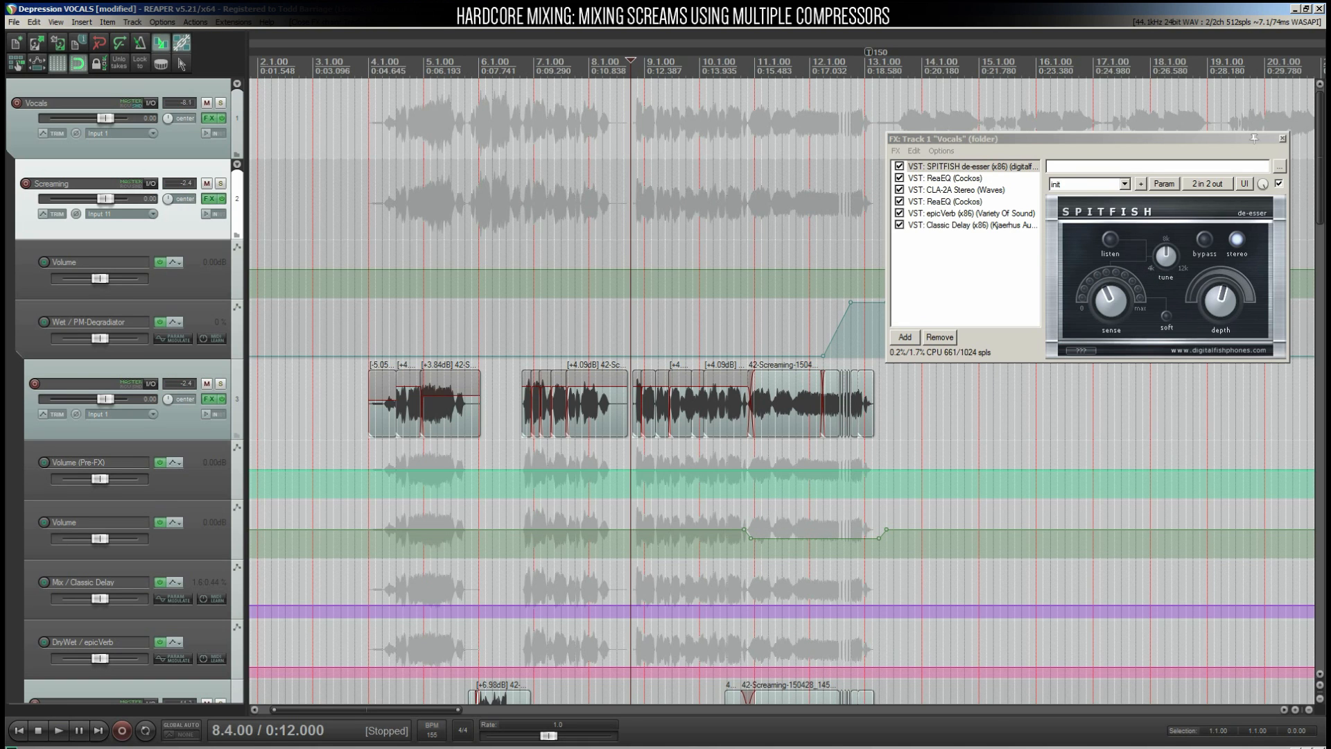
key("space")
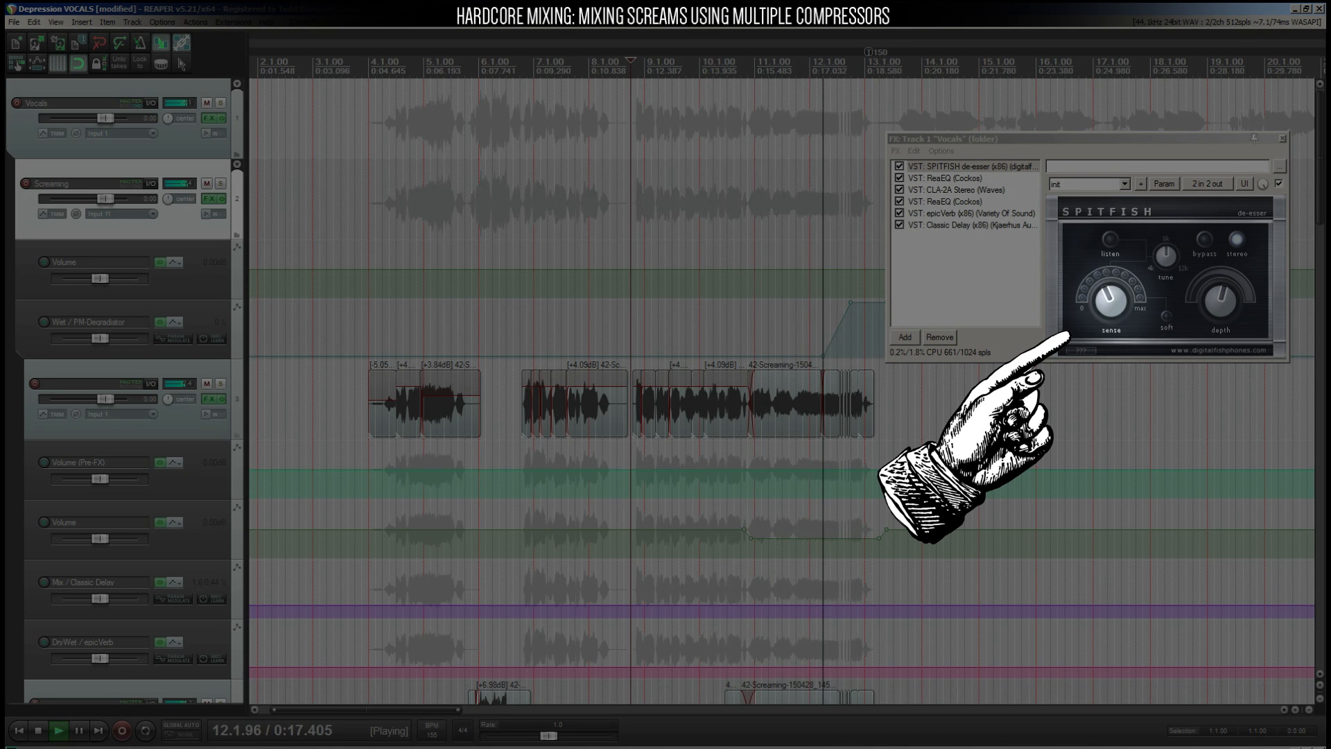
key("space")
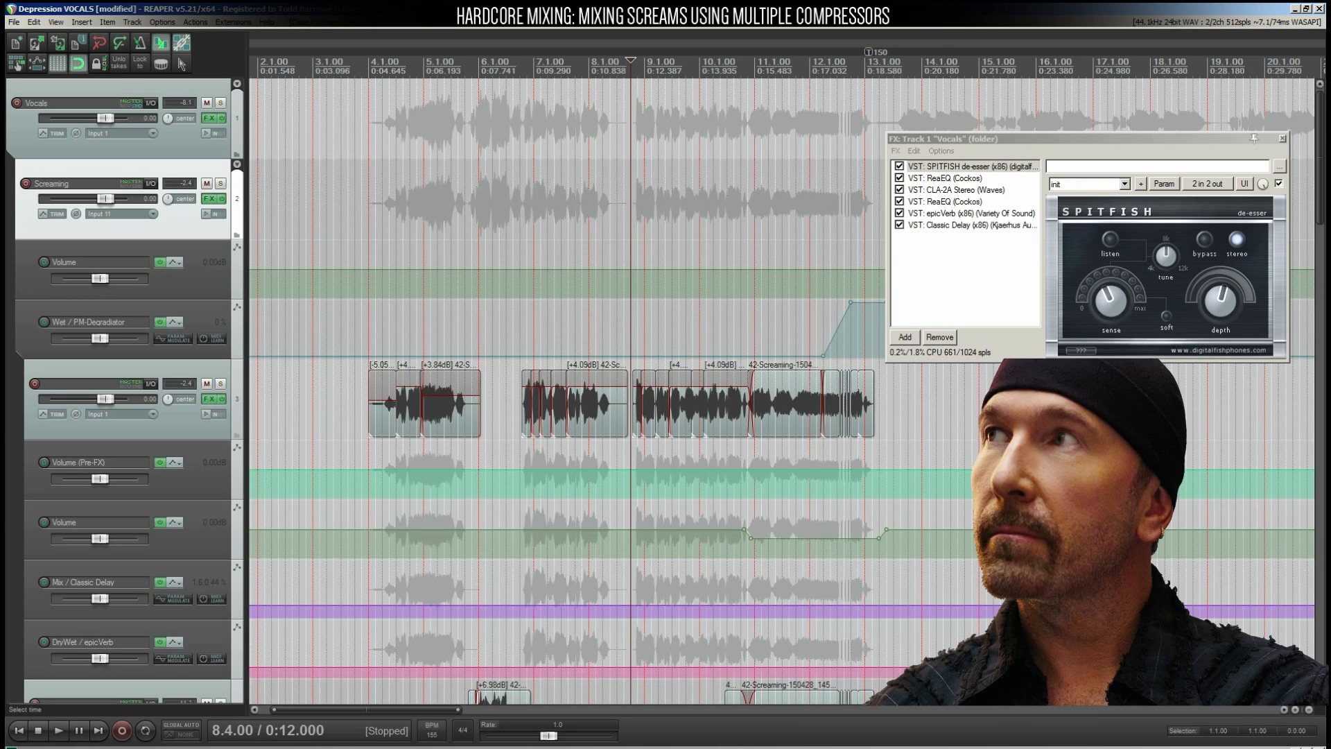
- Examine the high-pass and two band filters in the Vocals folder's first ReaEQ, and close the effects window
left_click(945, 178)
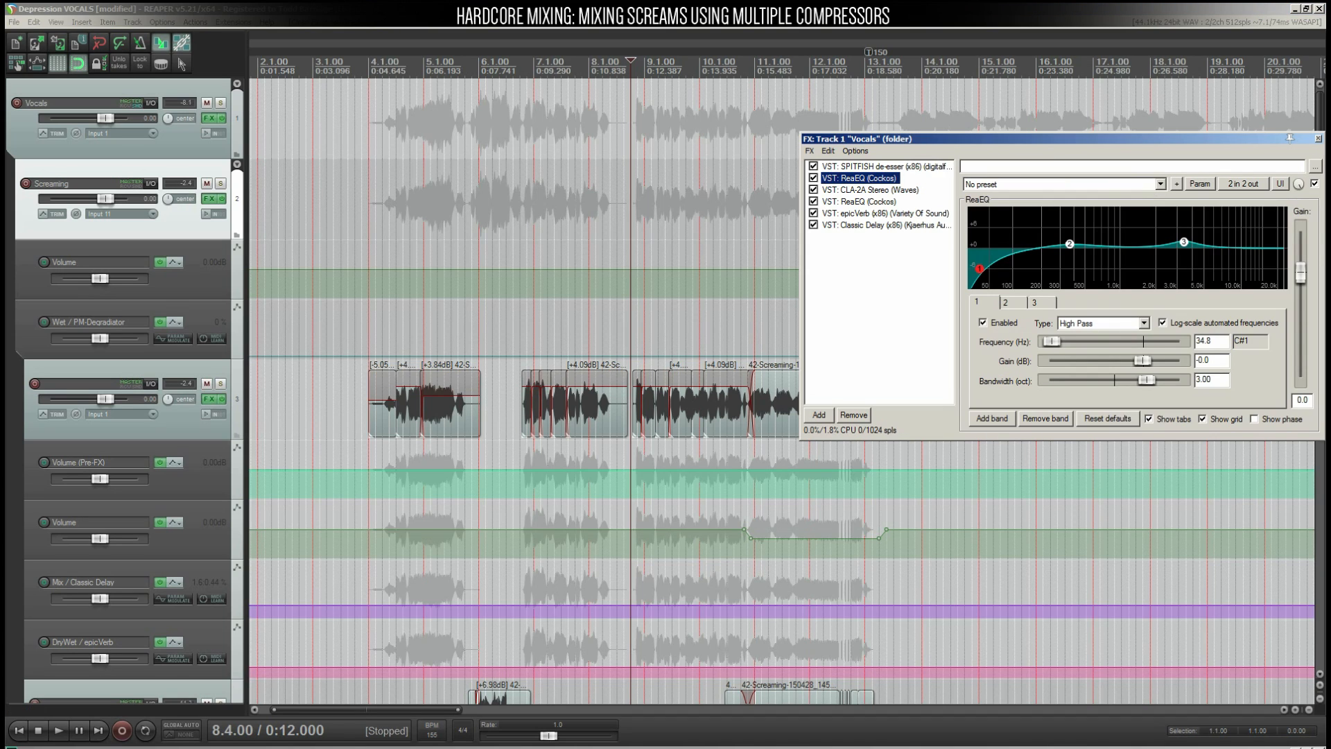
mouse_move(980, 268)
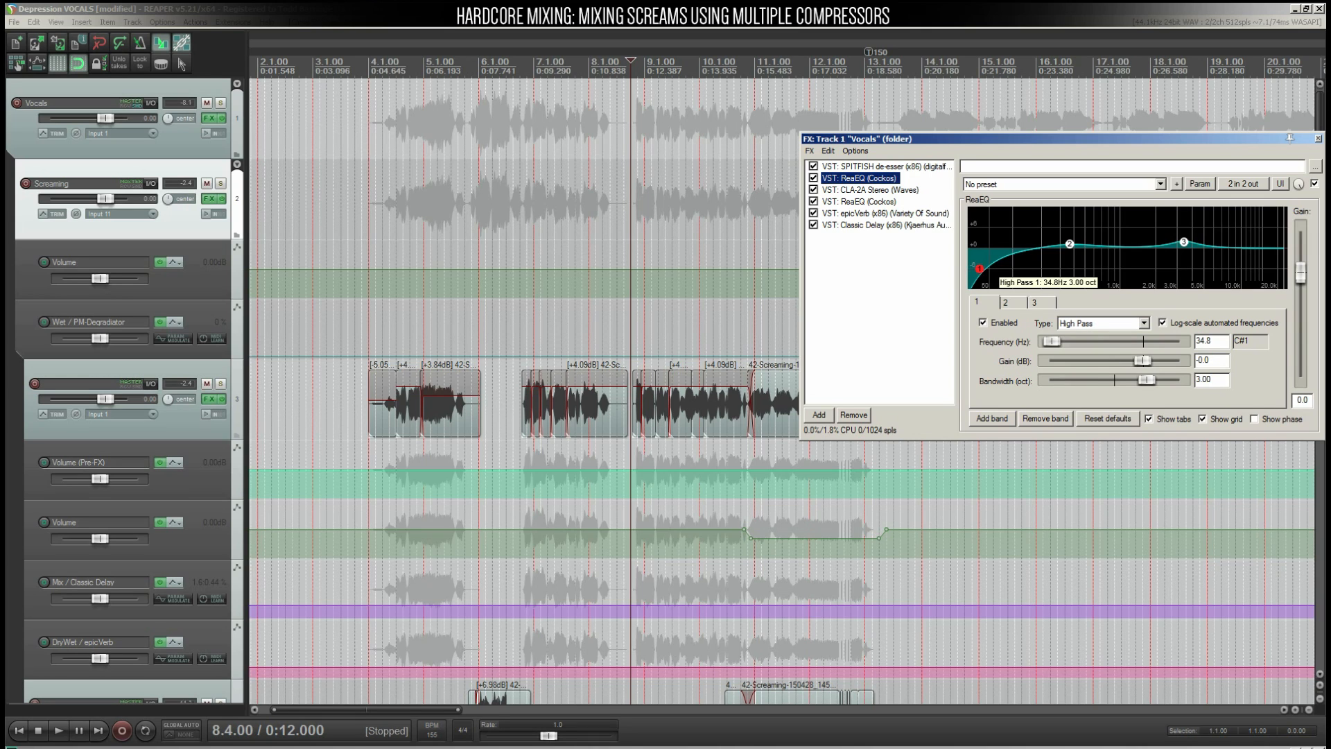
left_click(1006, 302)
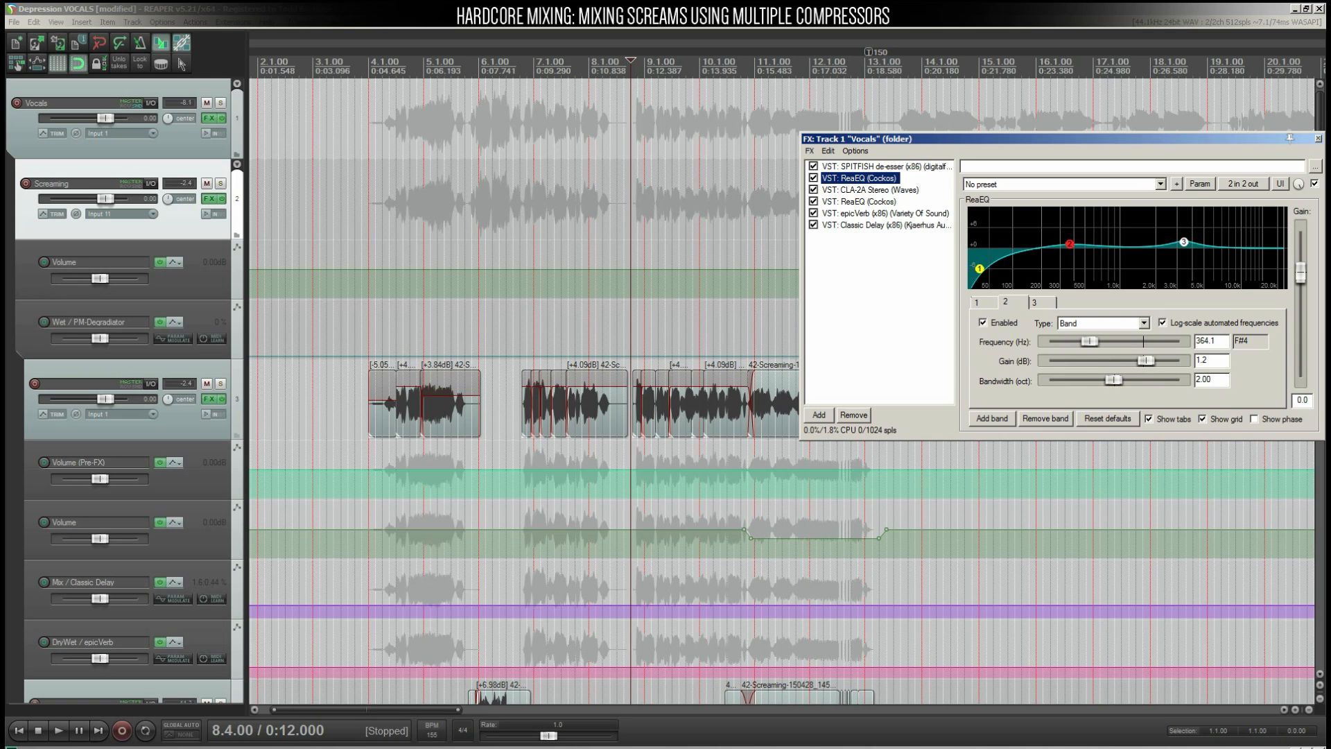
left_click(1184, 242)
left_click(1317, 139)
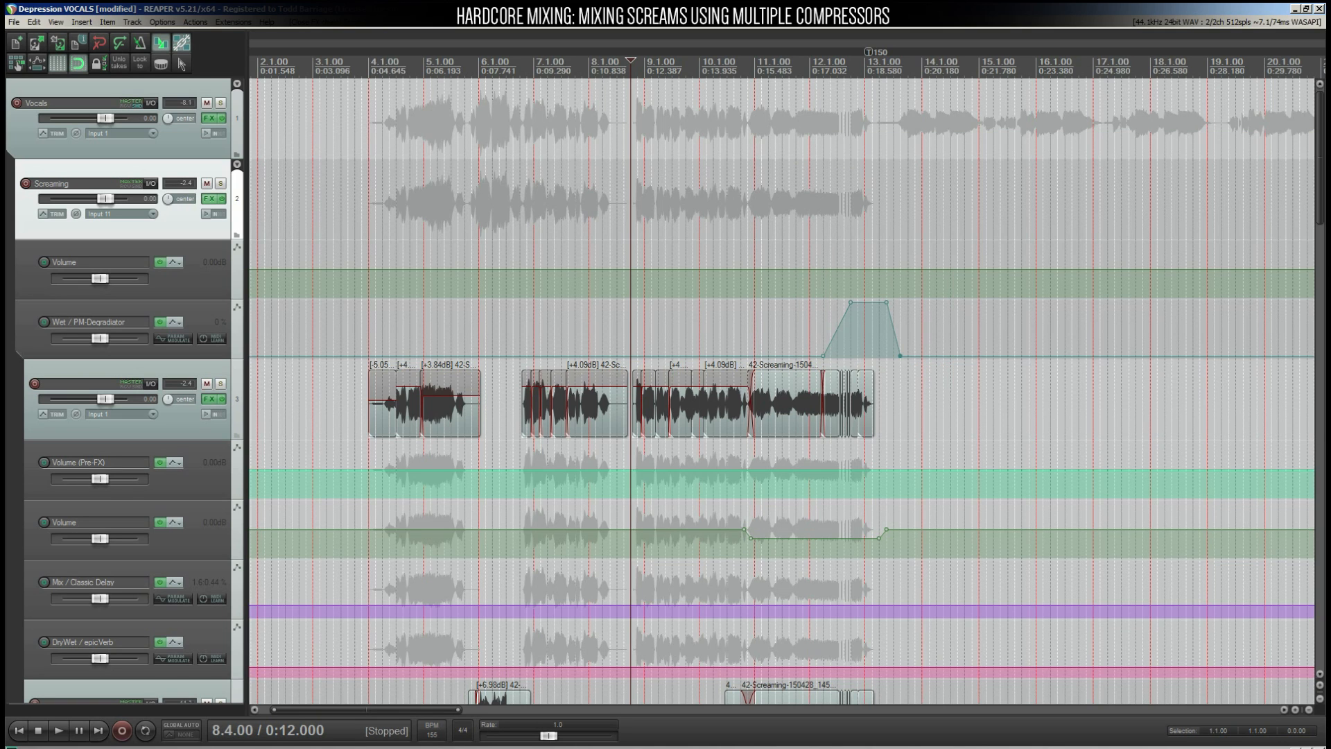
- Examine band 3 of the Screaming folder's ReaEQ and compare it with the Vocals folder's ReaEQ
left_click(209, 199)
left_click(409, 228)
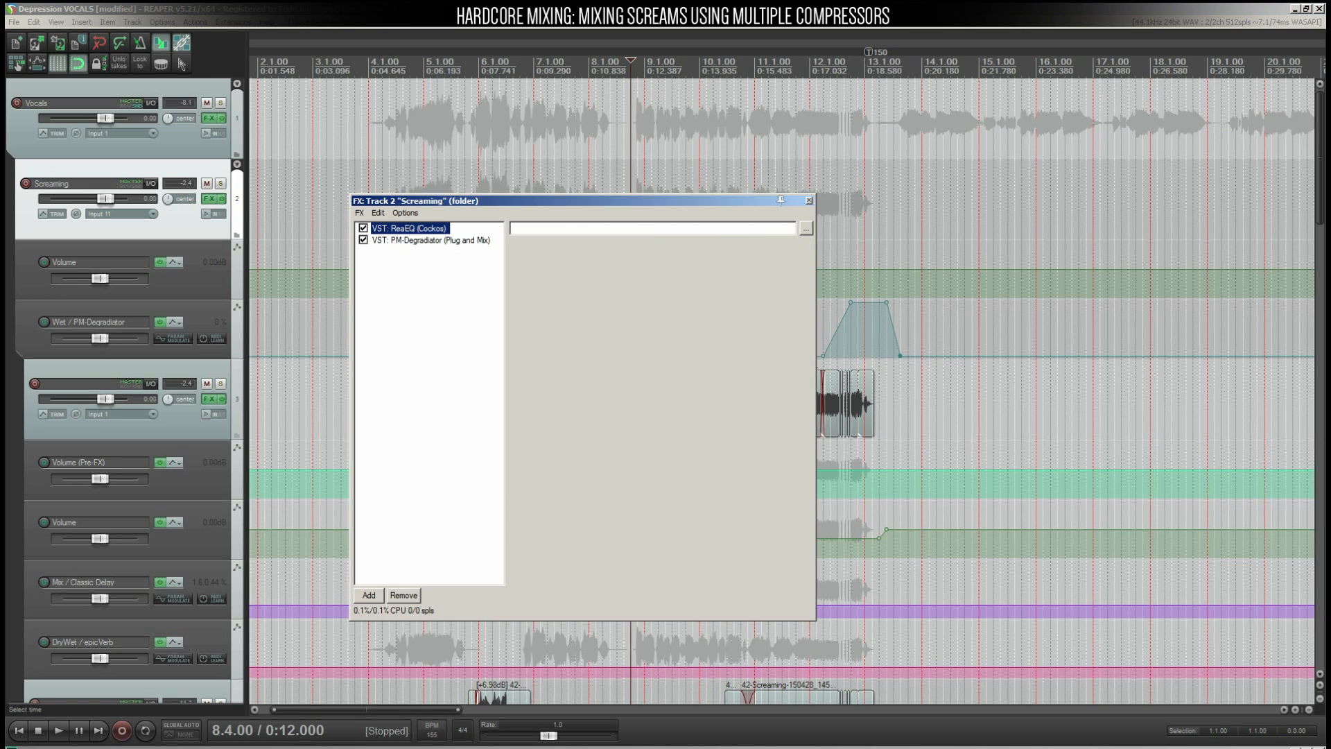
left_click_drag(771, 403, 744, 403)
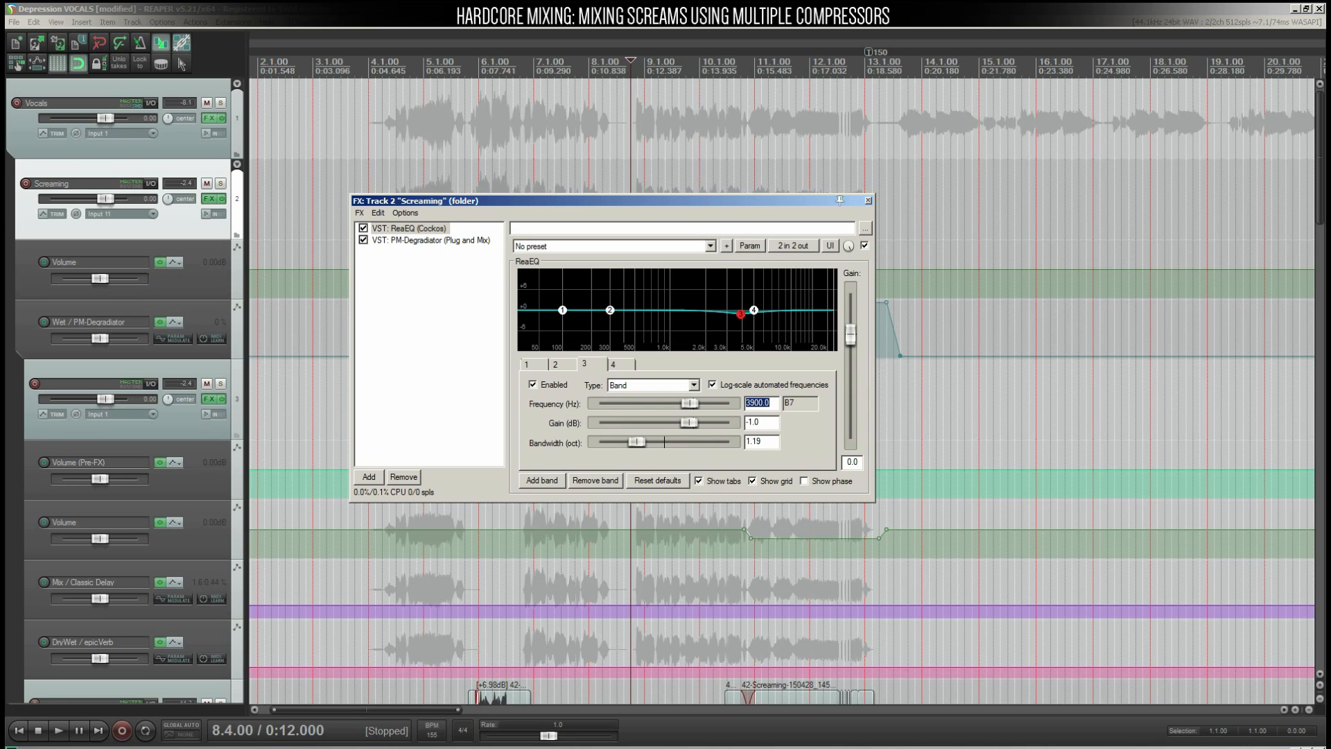
left_click(208, 117)
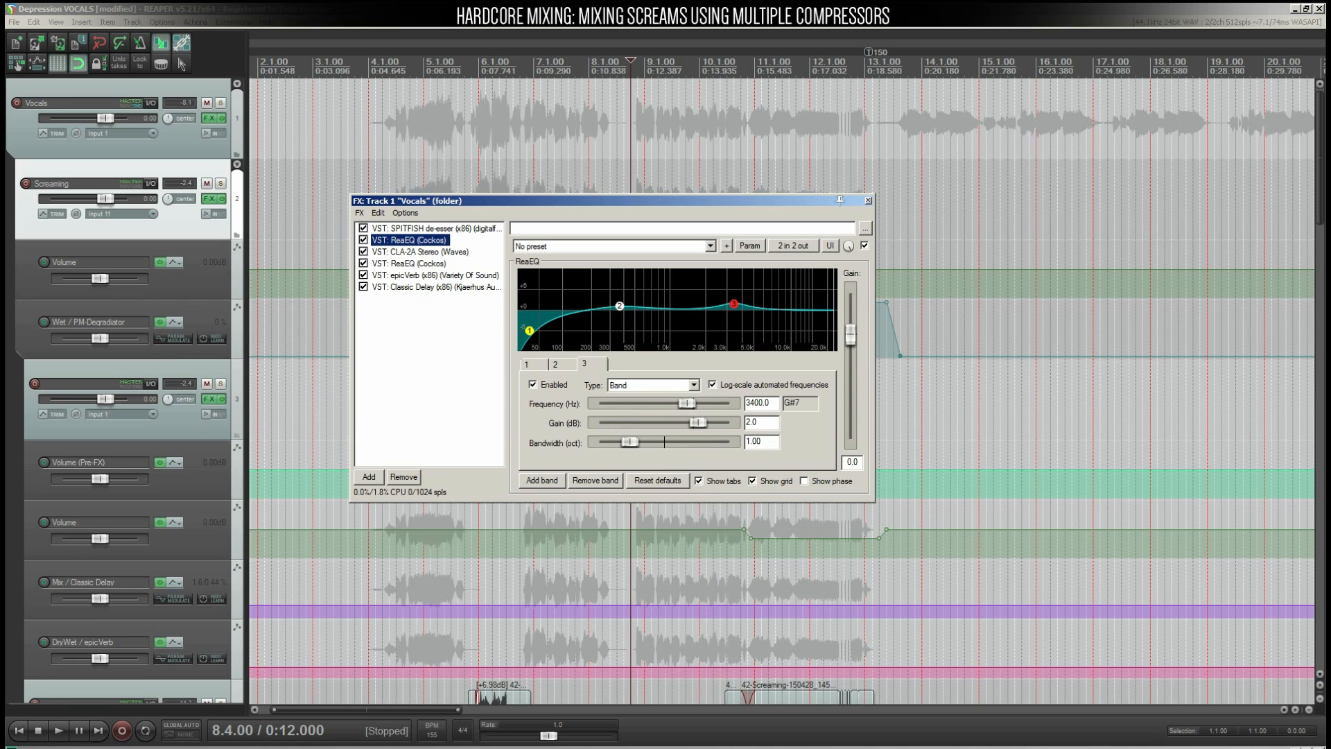
- Show the Vocals folder's CLA-2A Stereo compressor and watch its meter while auditioning from 8.4.00
left_click(421, 252)
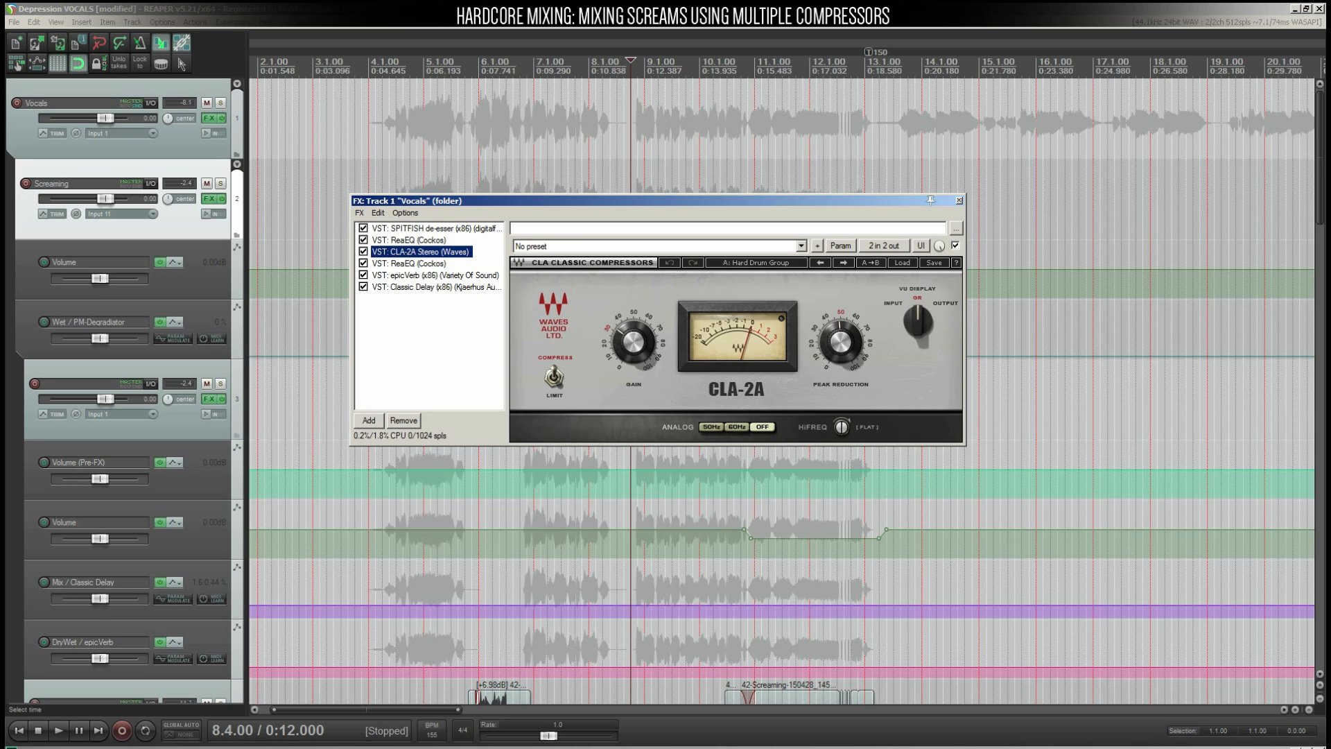
left_click(132, 146)
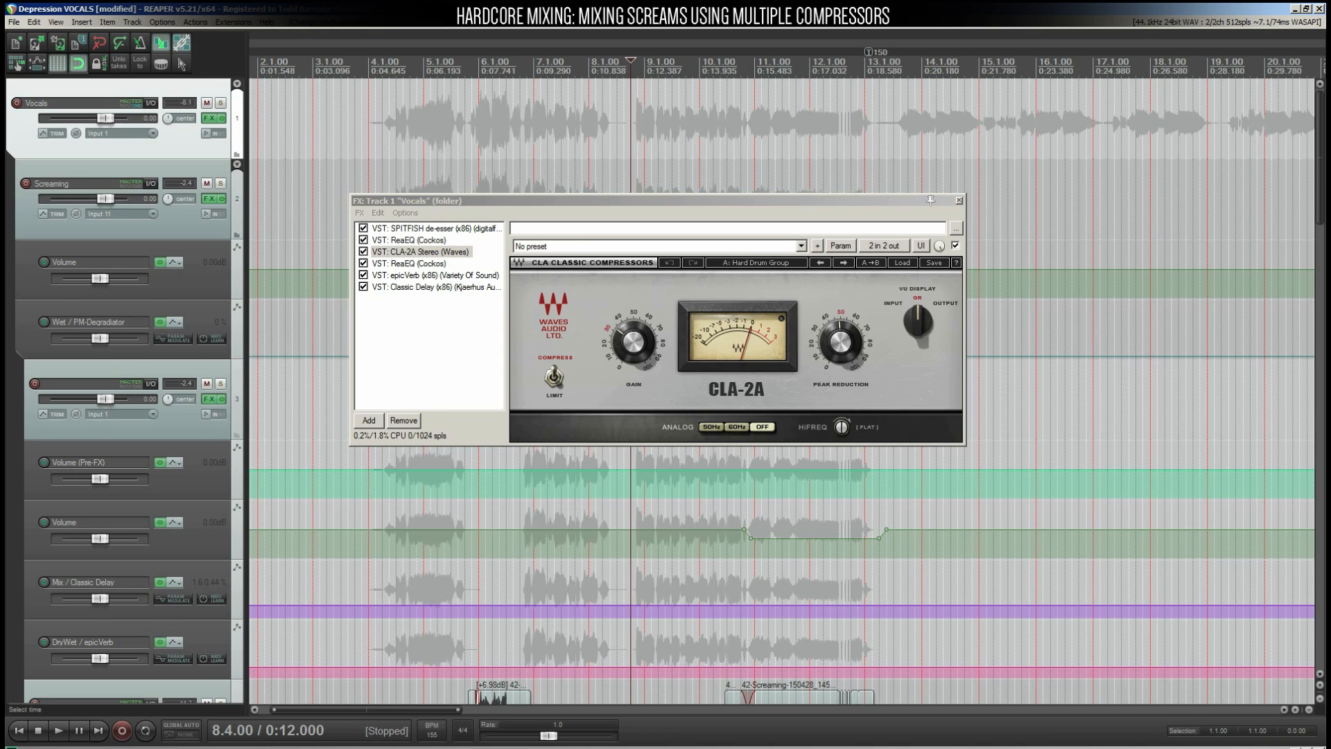
key("space")
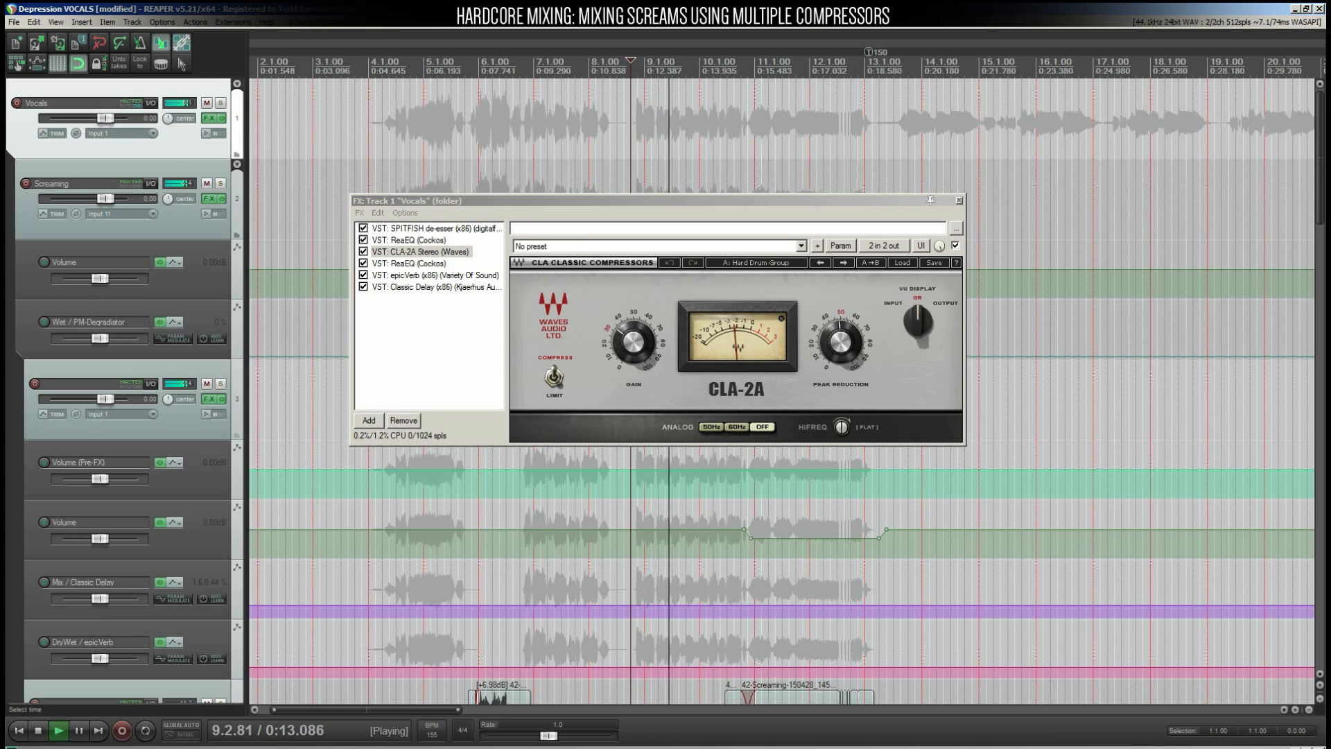
key("space")
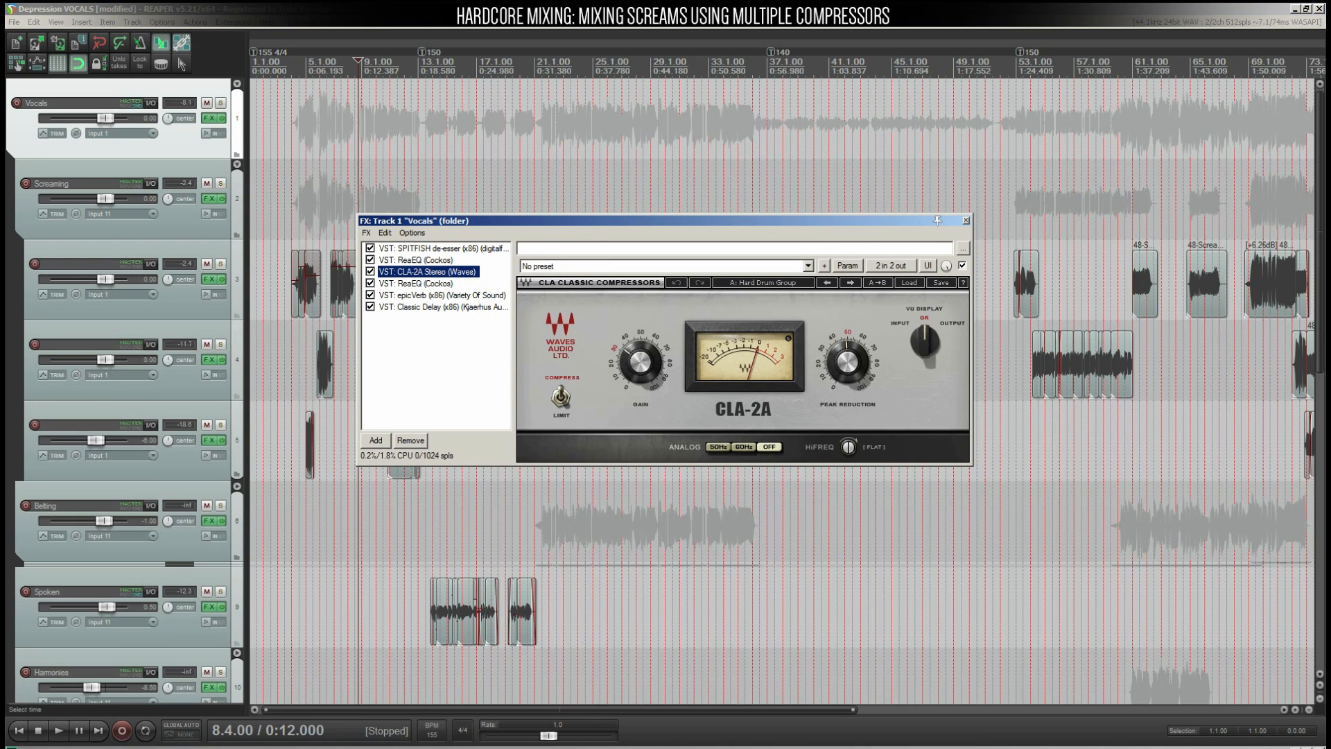
- Audition the full vocal mix from 59.3.00 with the Vocals folder's CLA-2A Stereo enabled
left_click(1009, 201)
scroll(1008, 201, "up", 3)
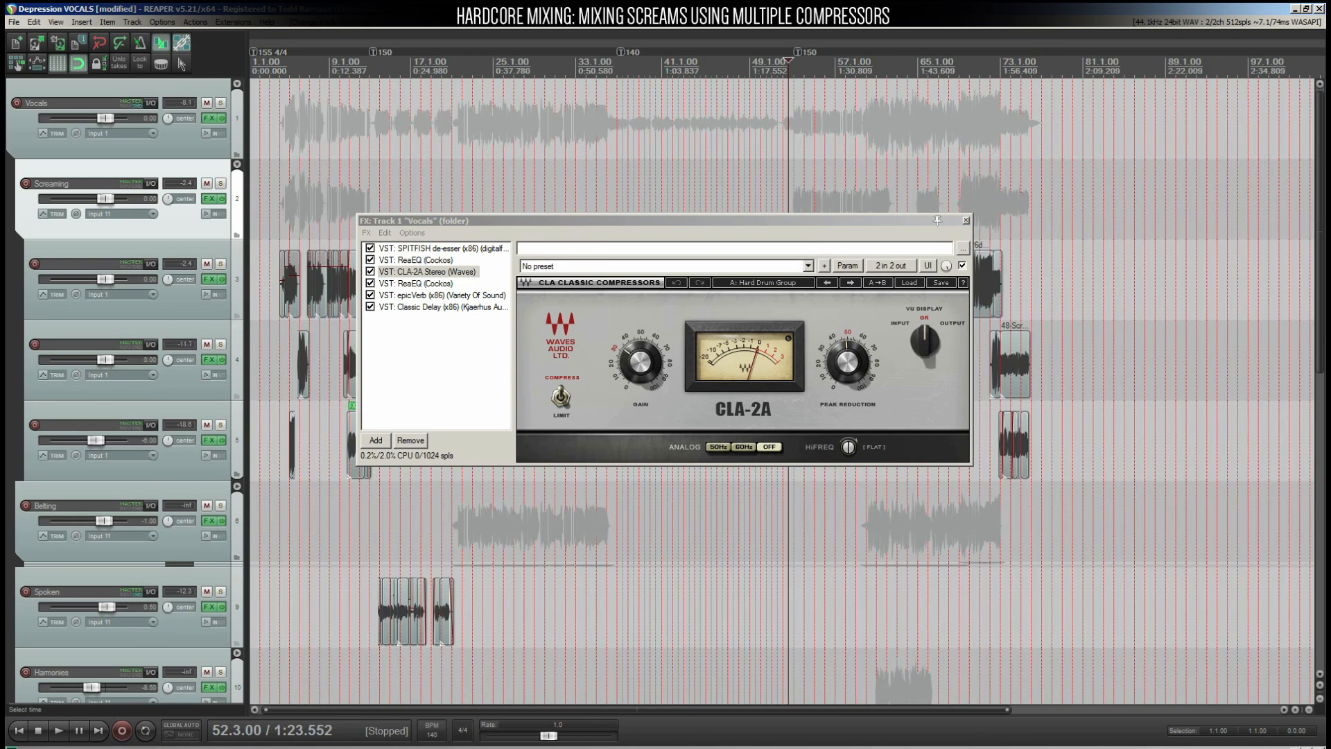
left_click(937, 194)
left_click(927, 194)
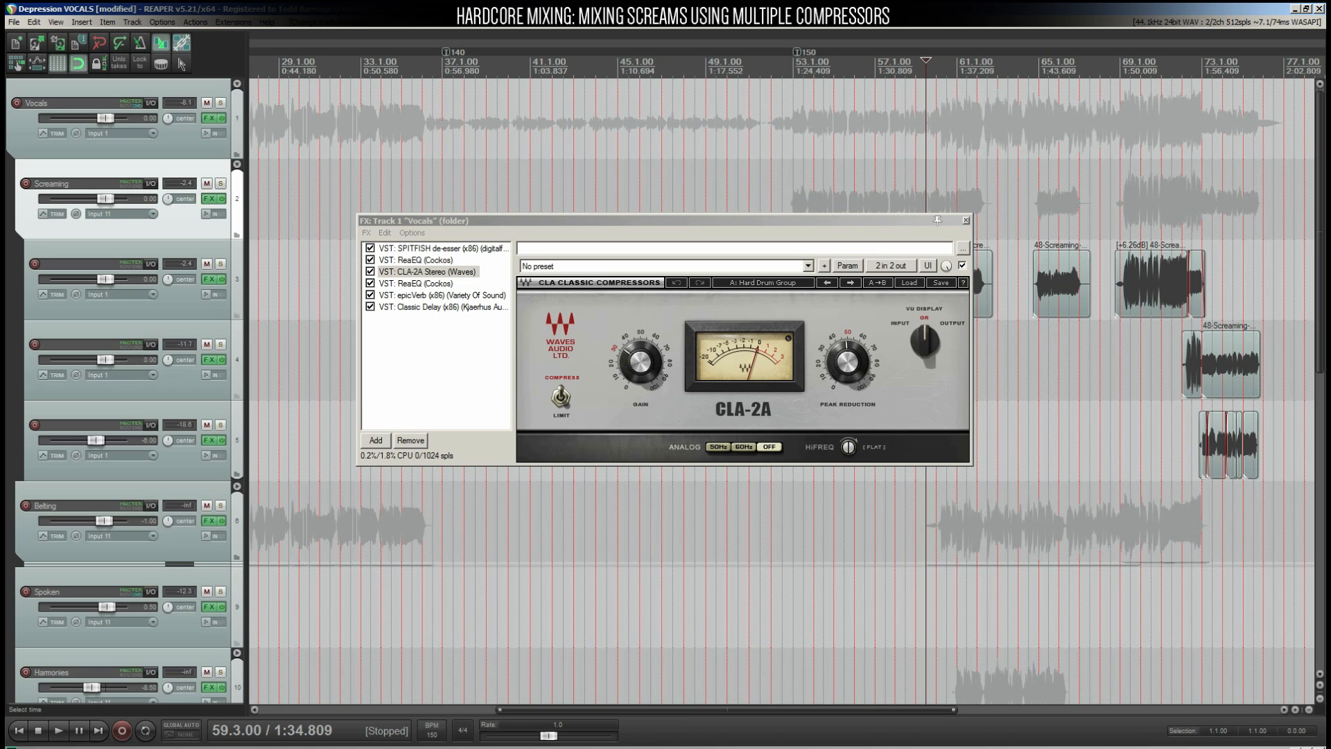
key("space")
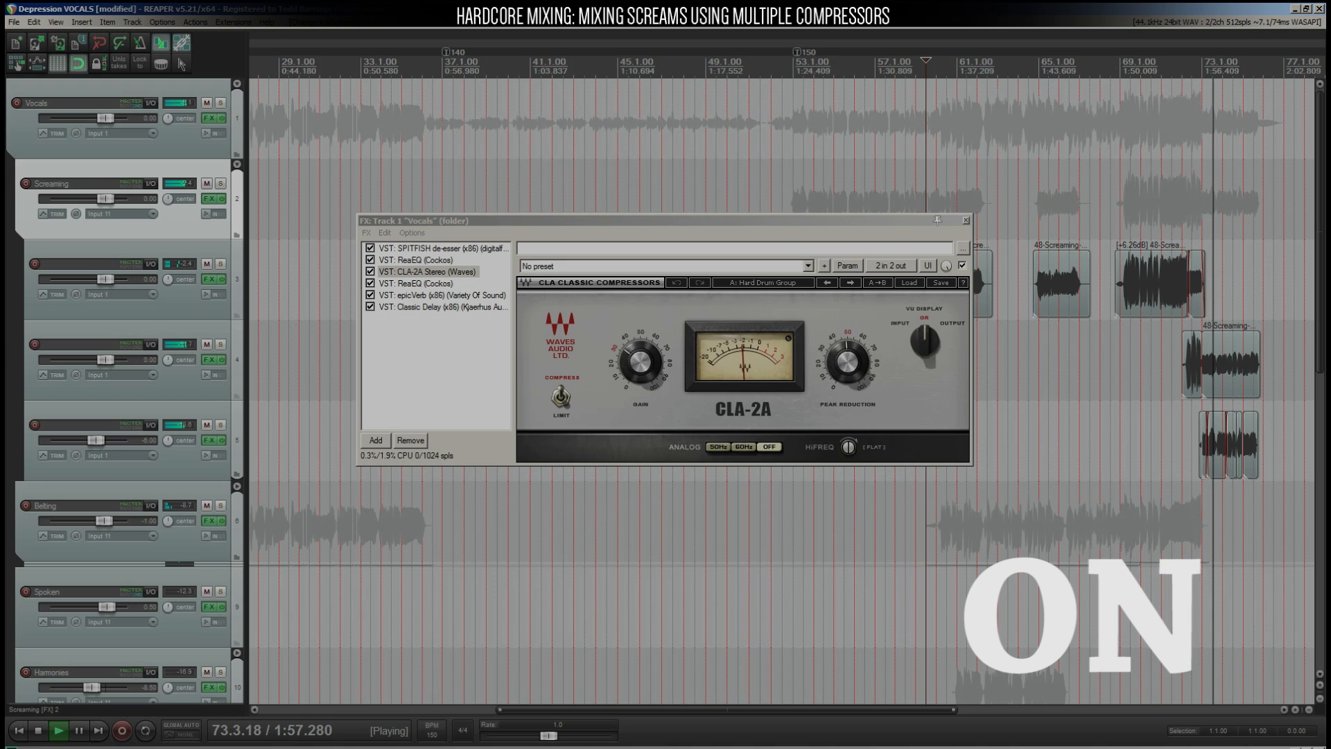
key("space")
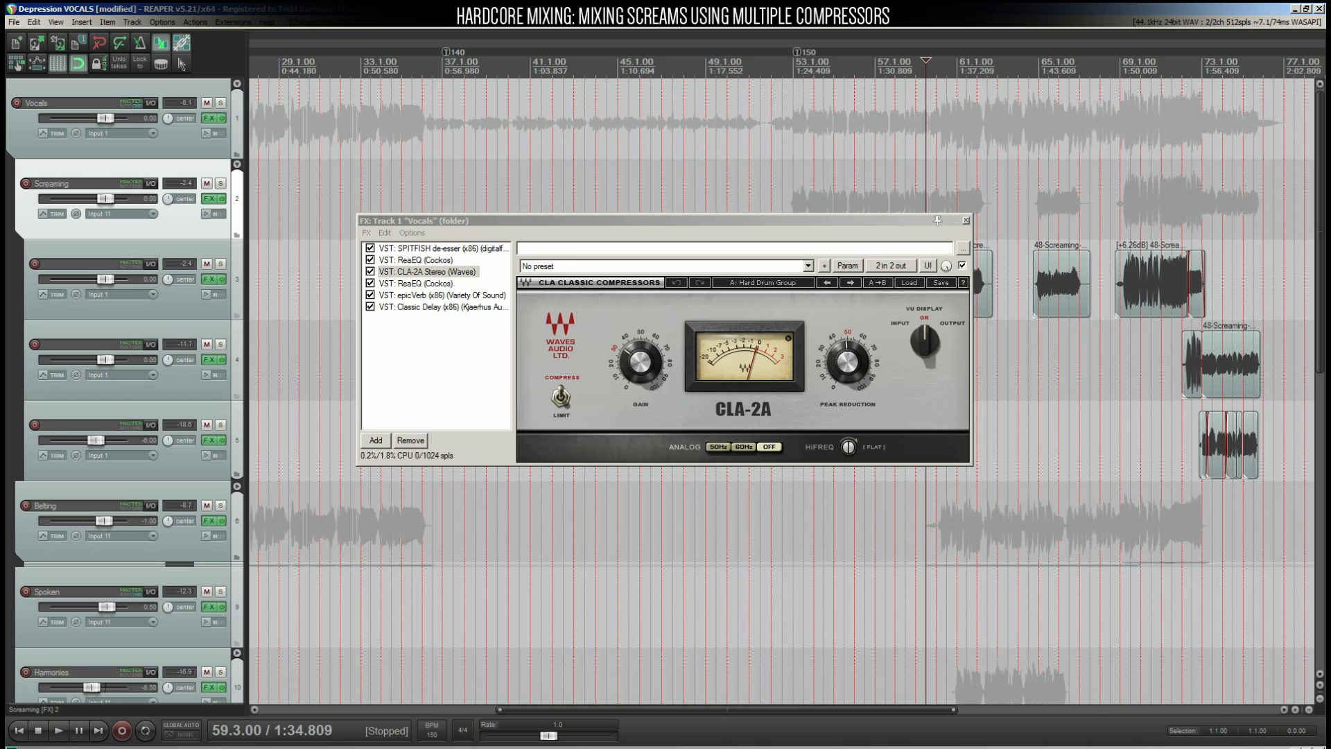
- Check band 3 of the Vocals folder's first ReaEQ and audition the mix from 59.1.00 with the CLA-2A Stereo bypassed
left_click(416, 260)
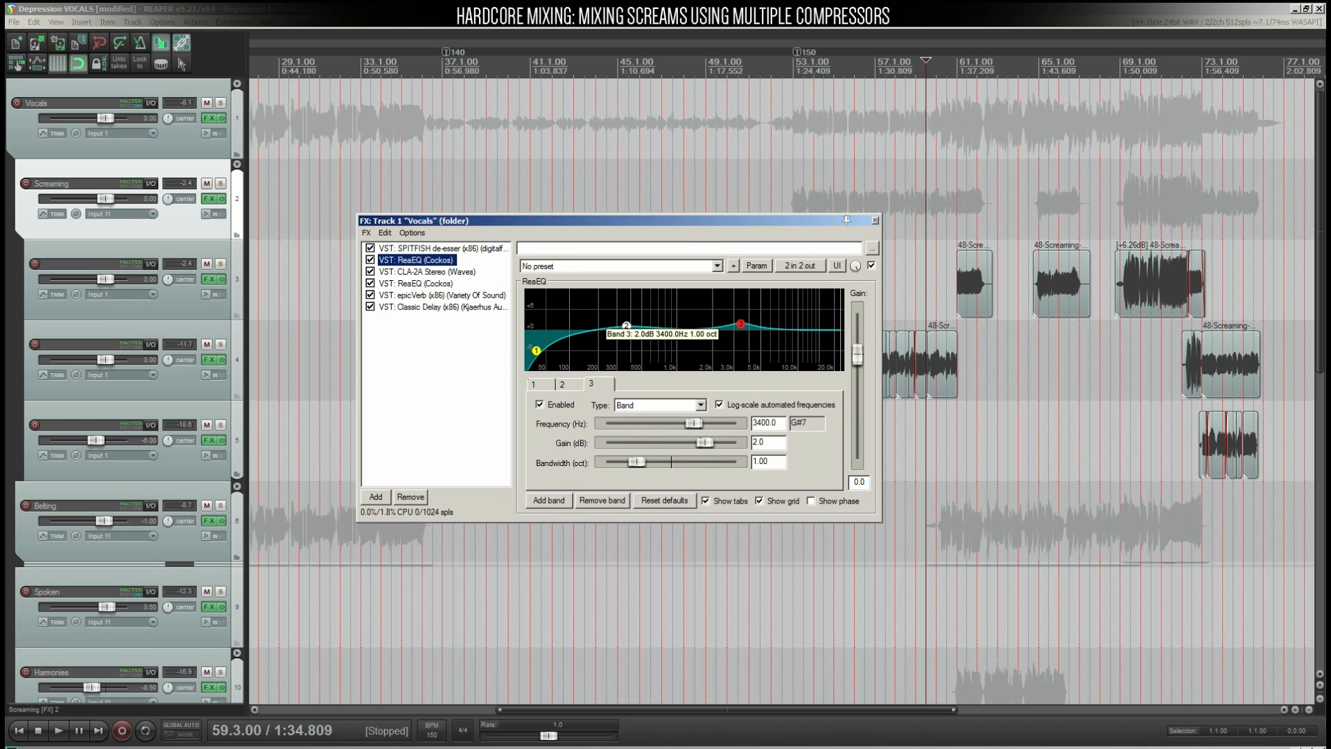
key("Down")
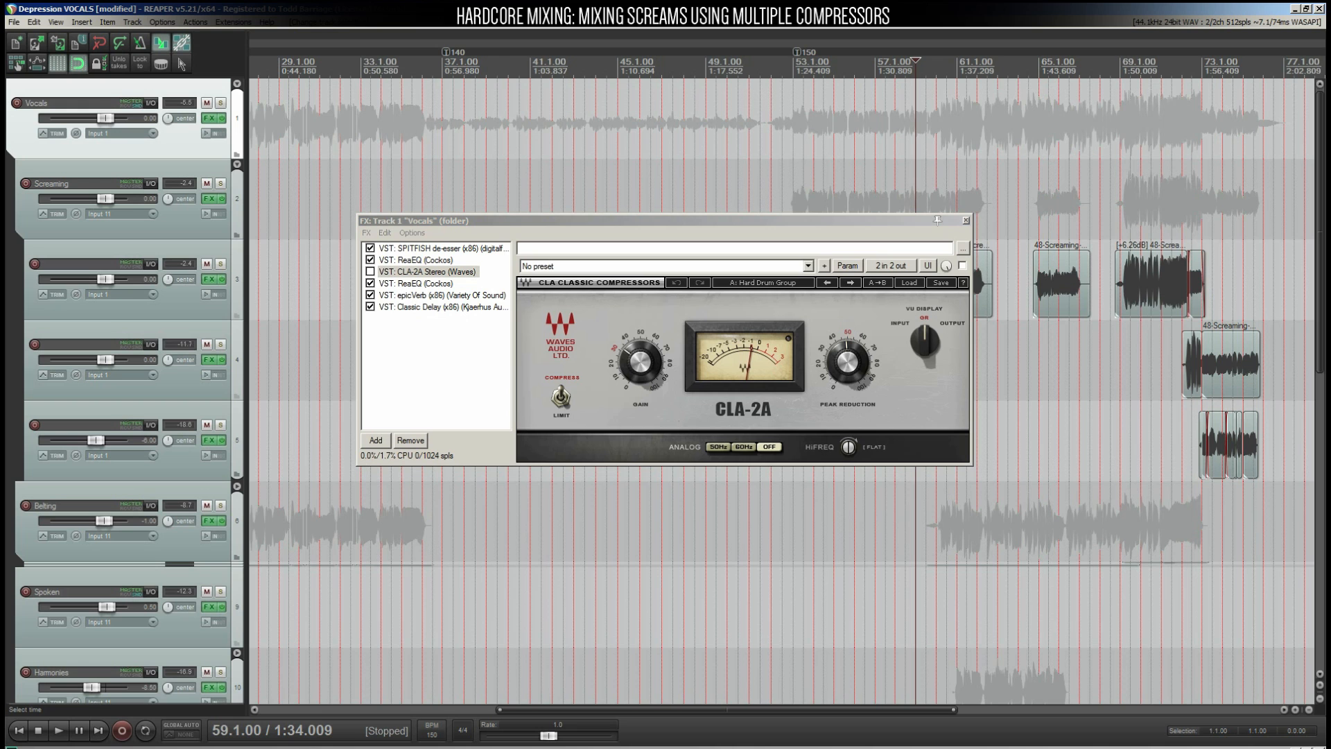
key("space")
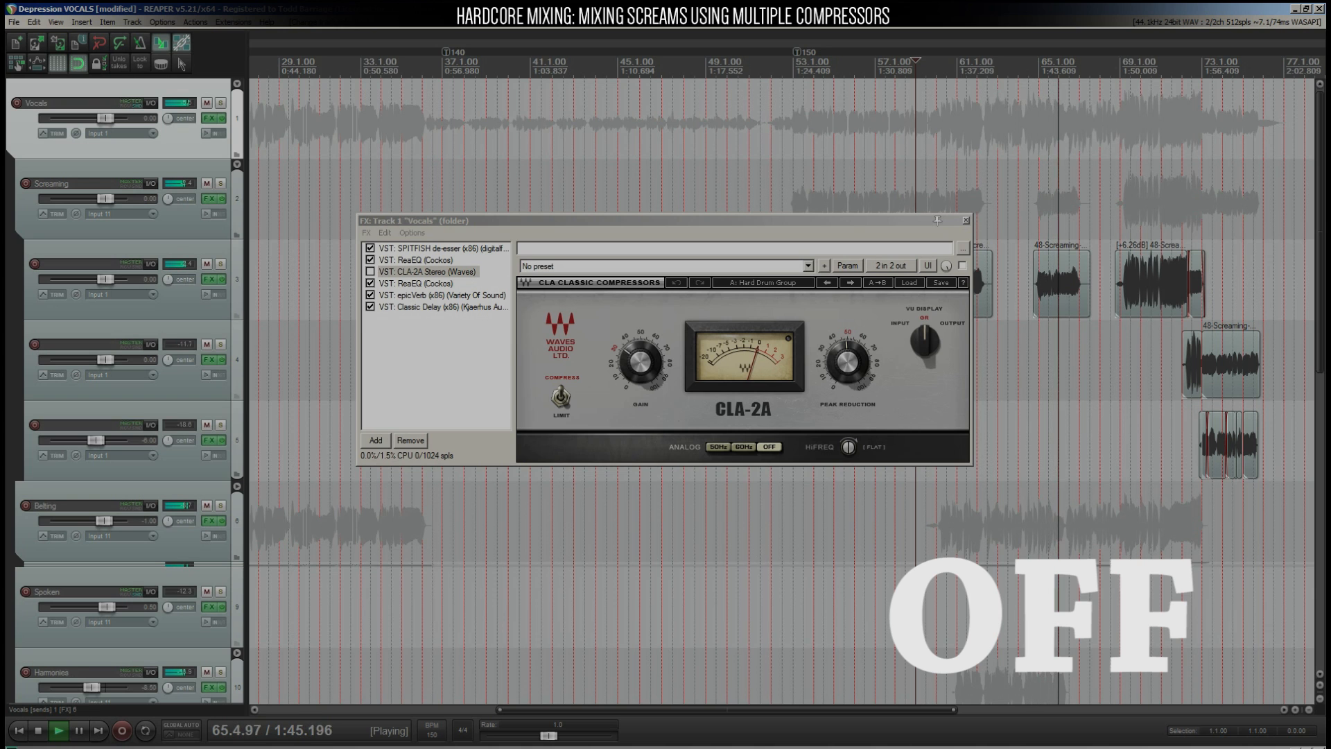
key("space")
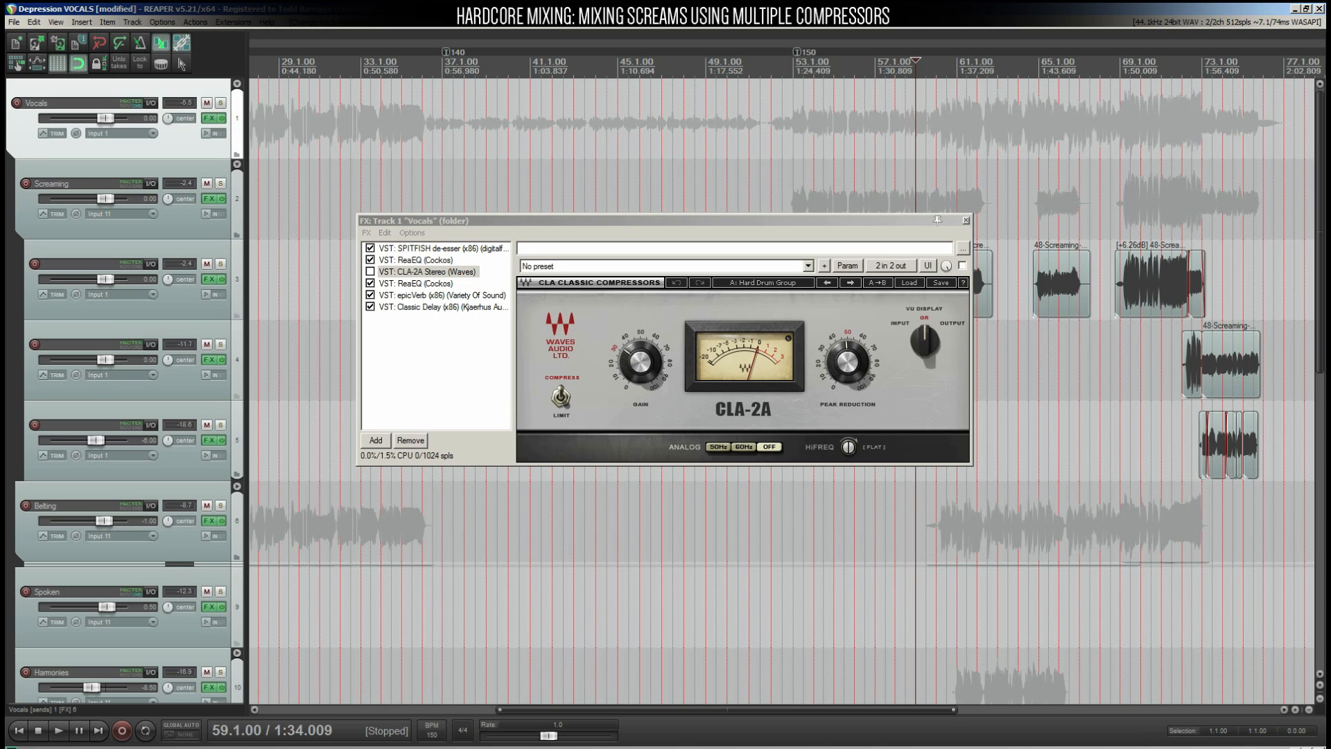
- Re-enable the Vocals folder's CLA-2A Stereo and audition the same passage from 59.1.00 for comparison
left_click(370, 271)
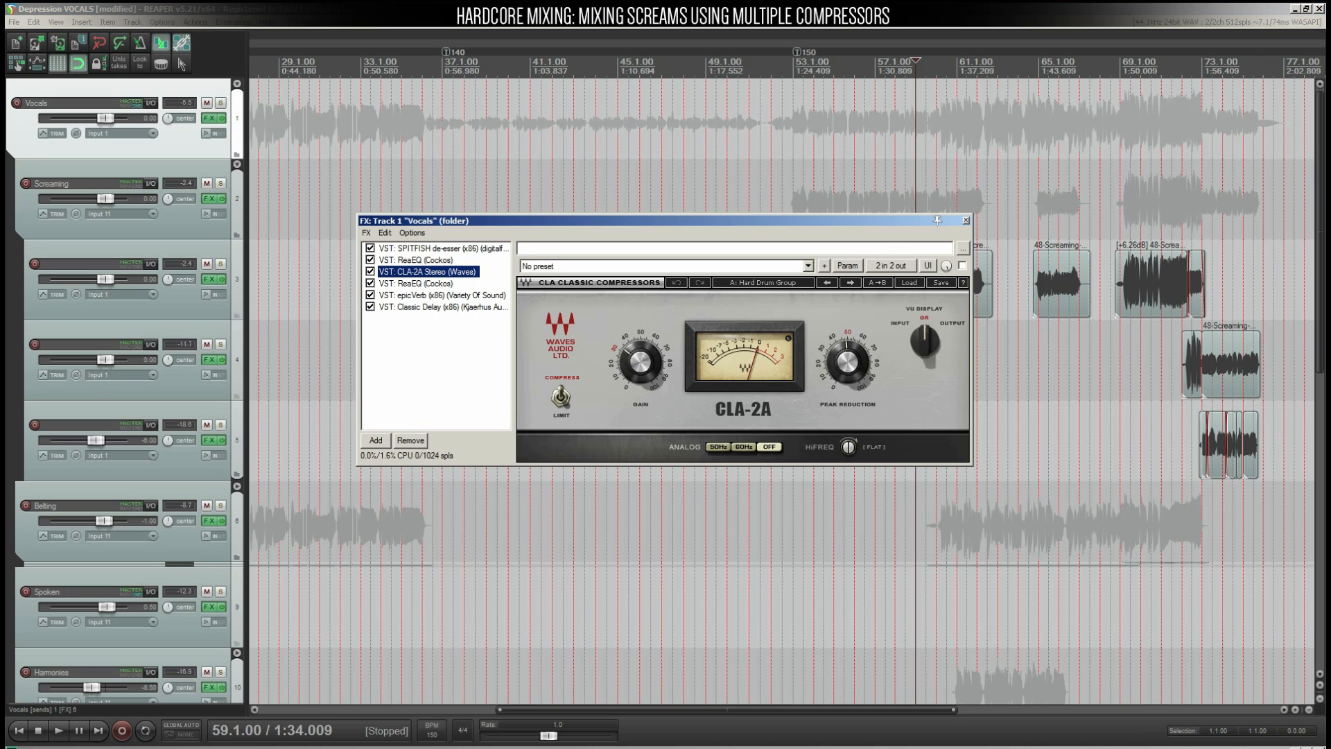
key("space")
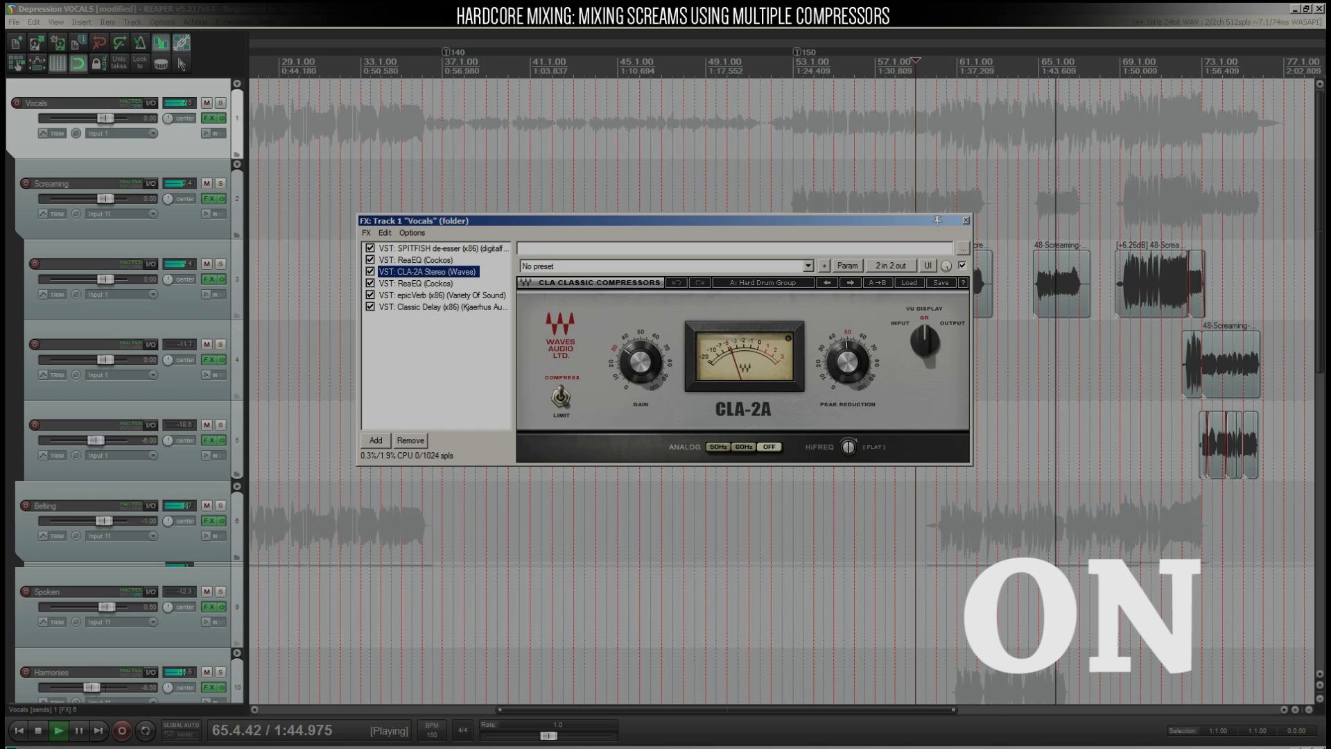
key("space")
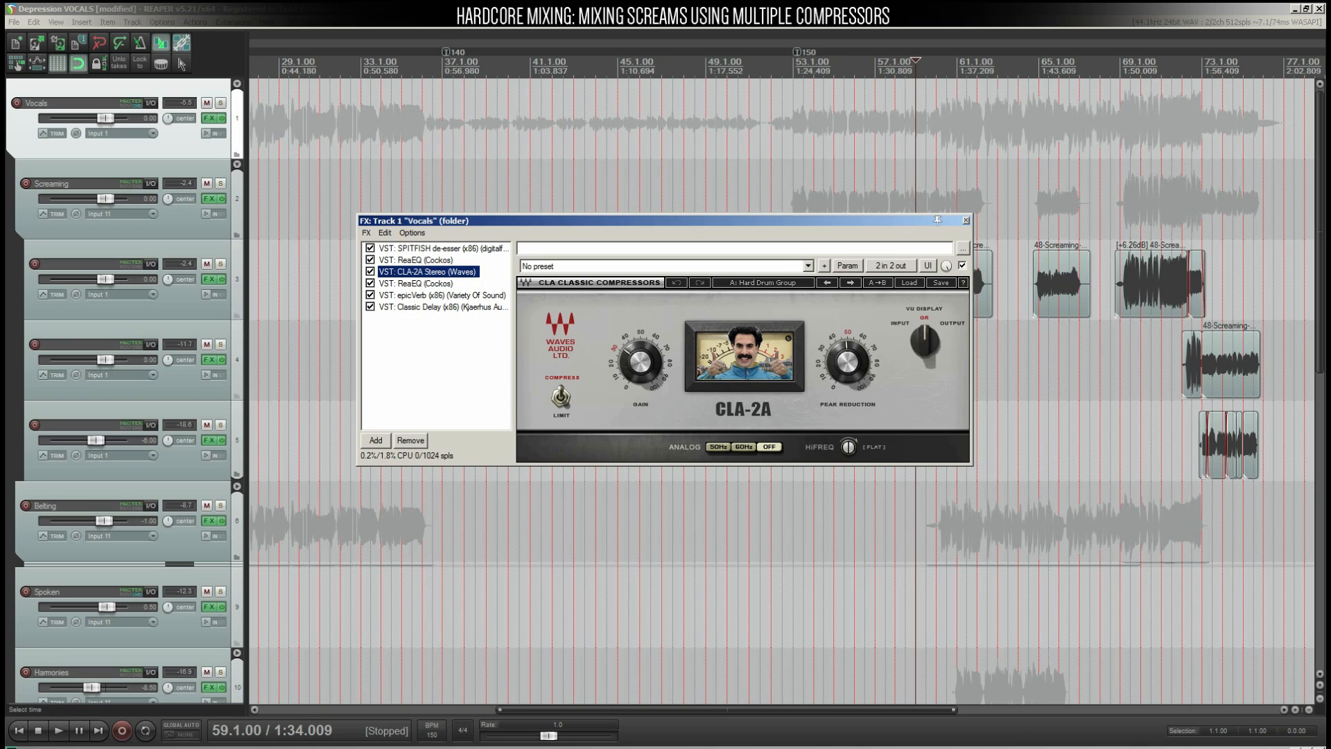
- Examine the high-pass filter in the Vocals folder's second ReaEQ and the epicVerb and Classic Delay settings, and close the effects window
left_click(416, 284)
mouse_move(569, 350)
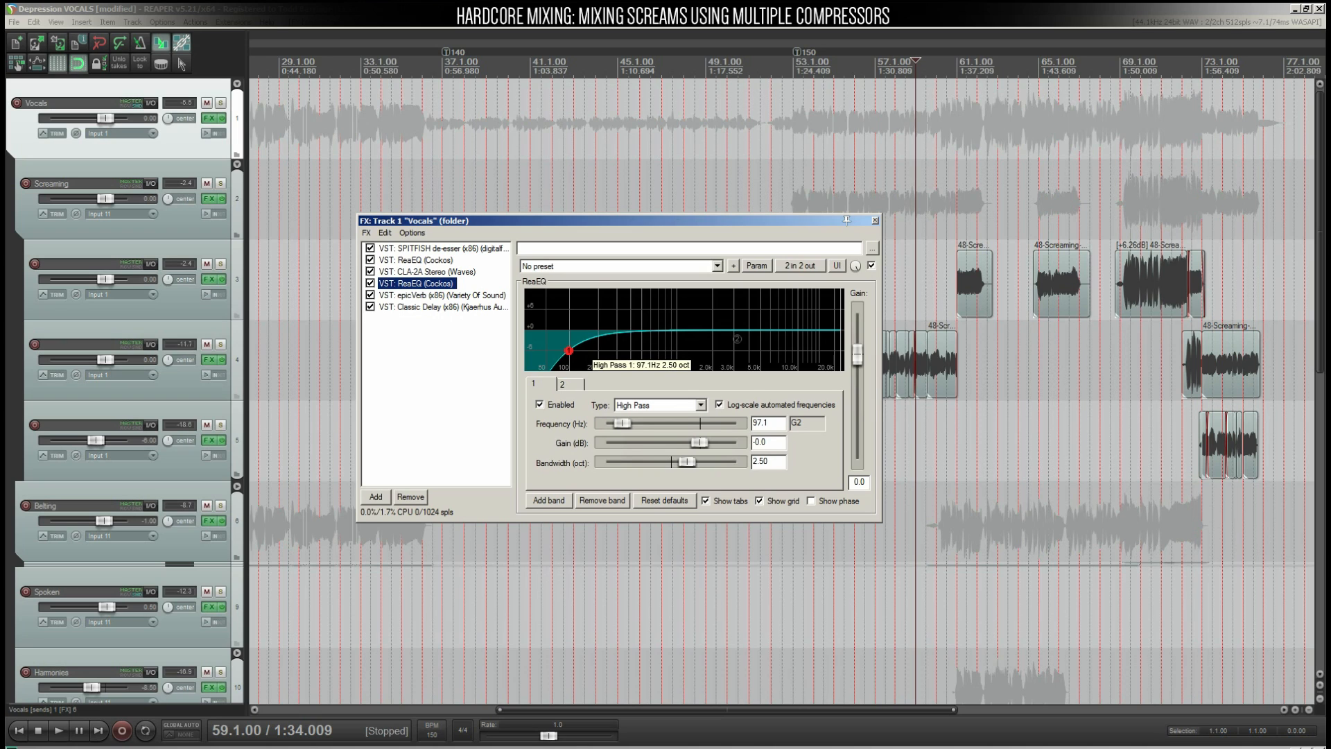
left_click(442, 295)
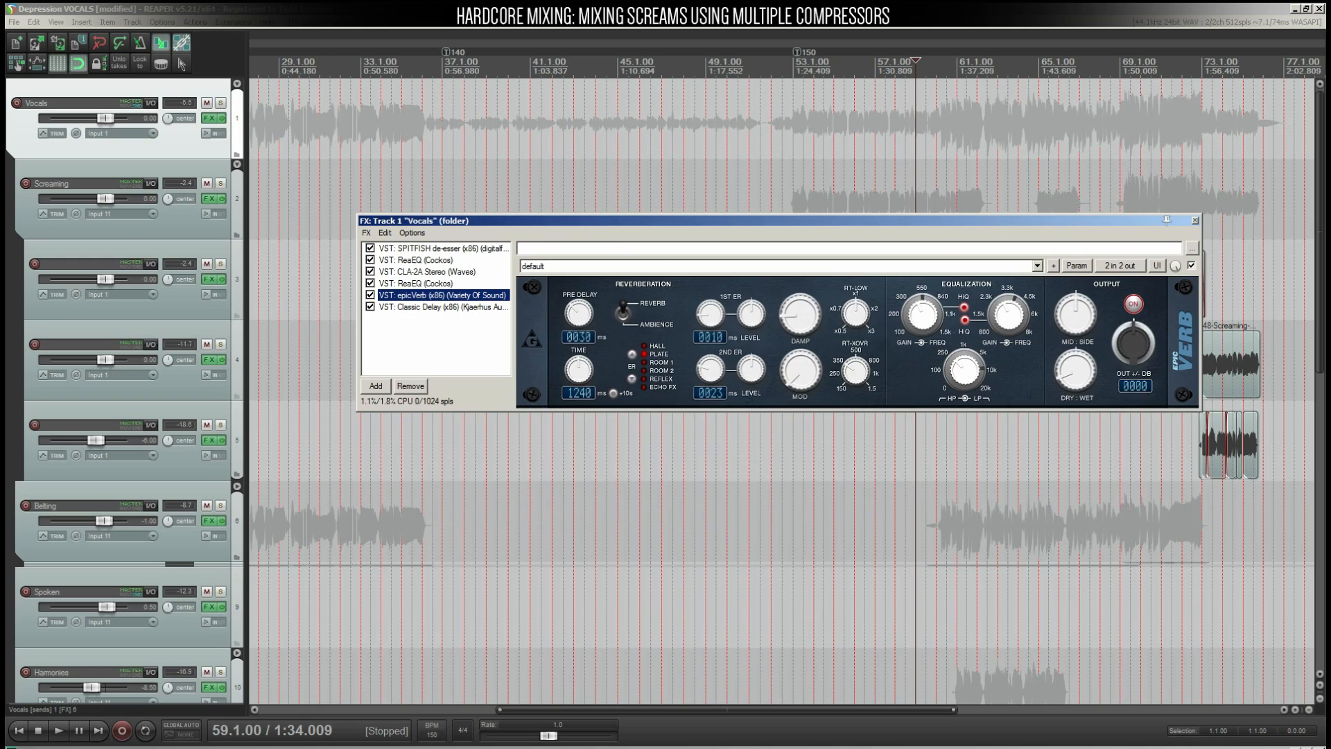
left_click(443, 307)
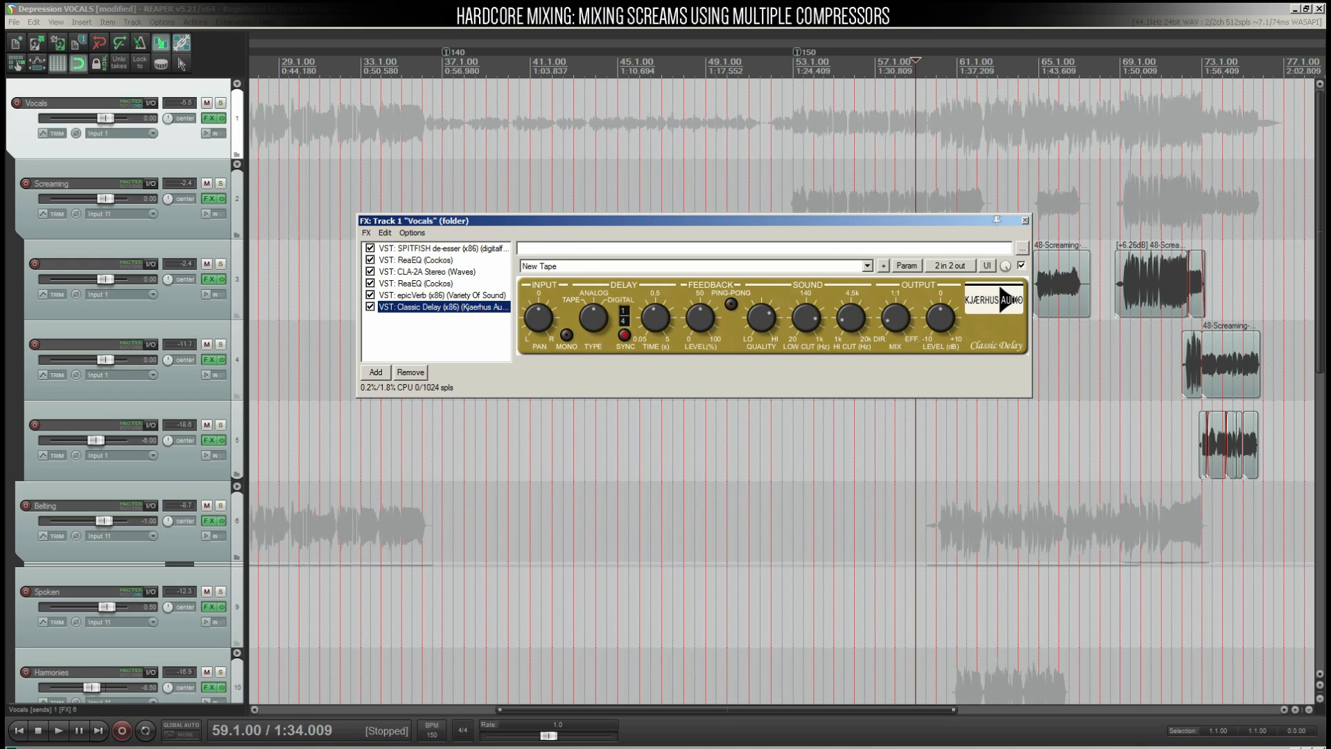
left_click(442, 295)
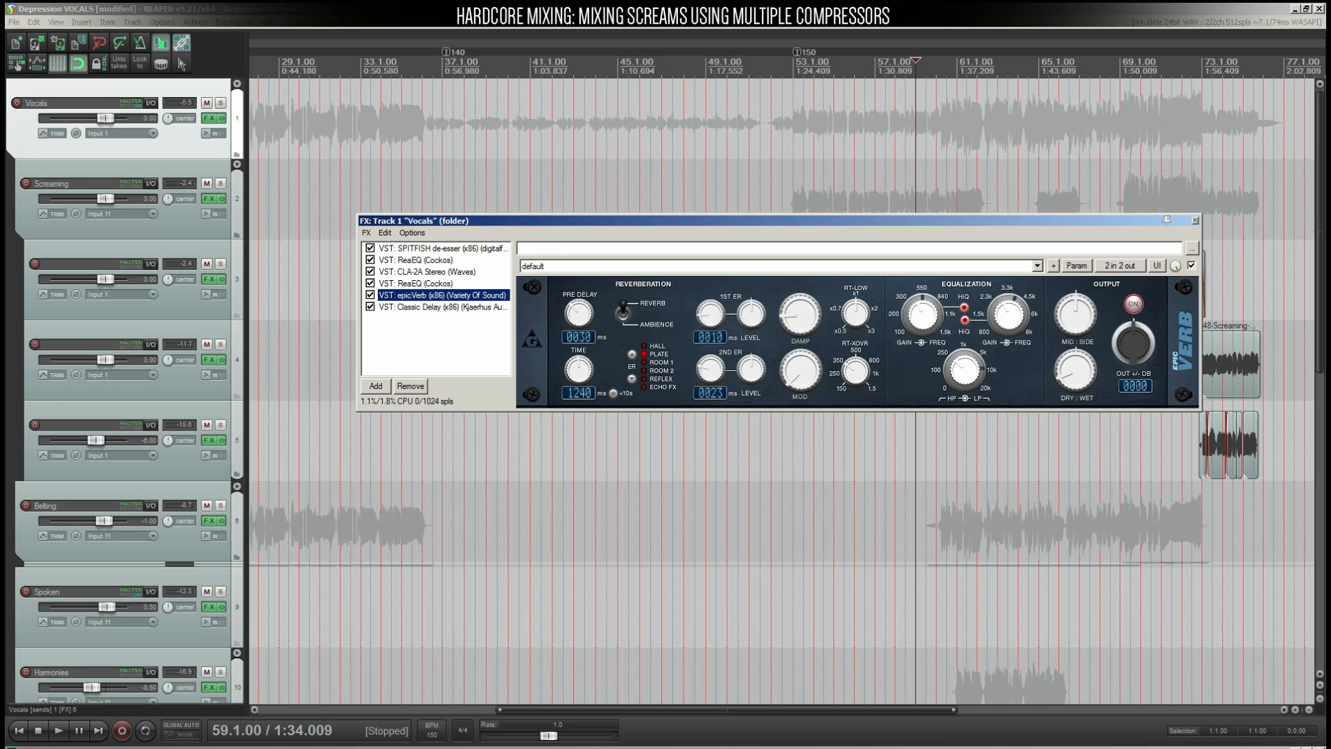
left_click(444, 307)
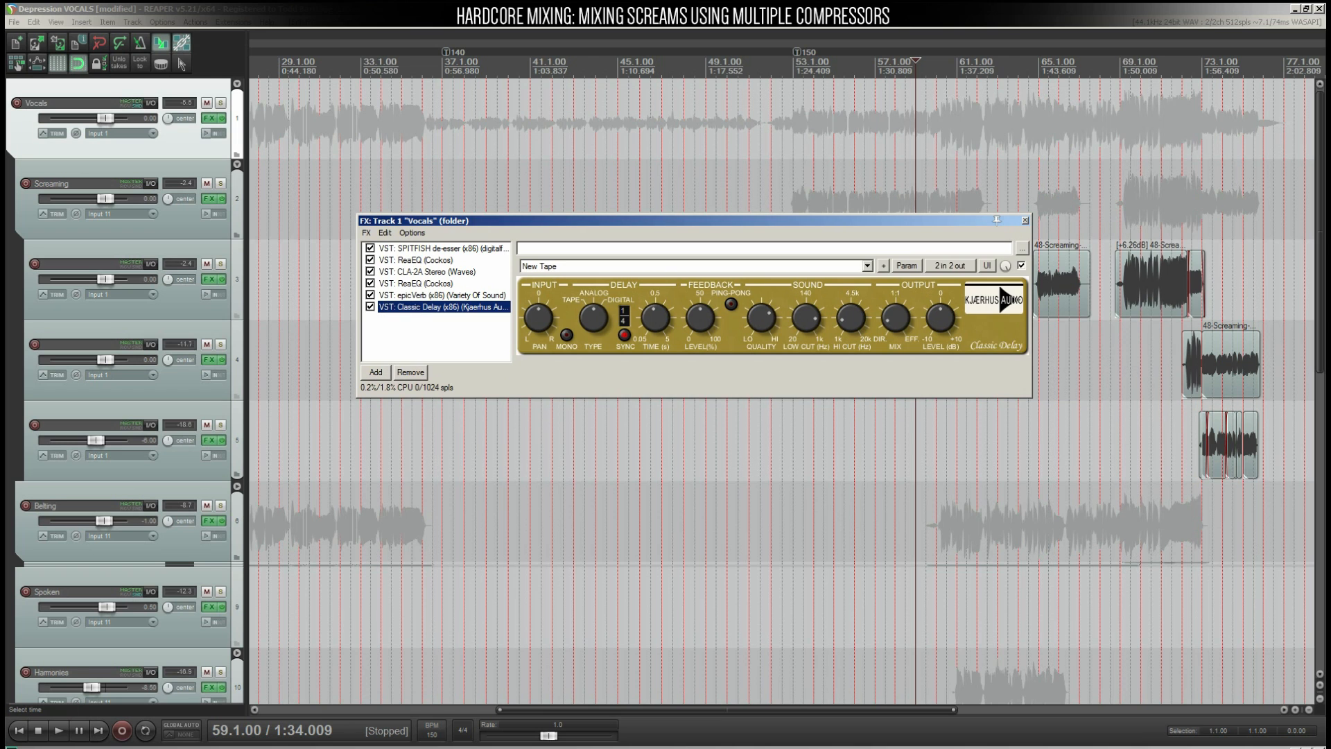
left_click(1025, 219)
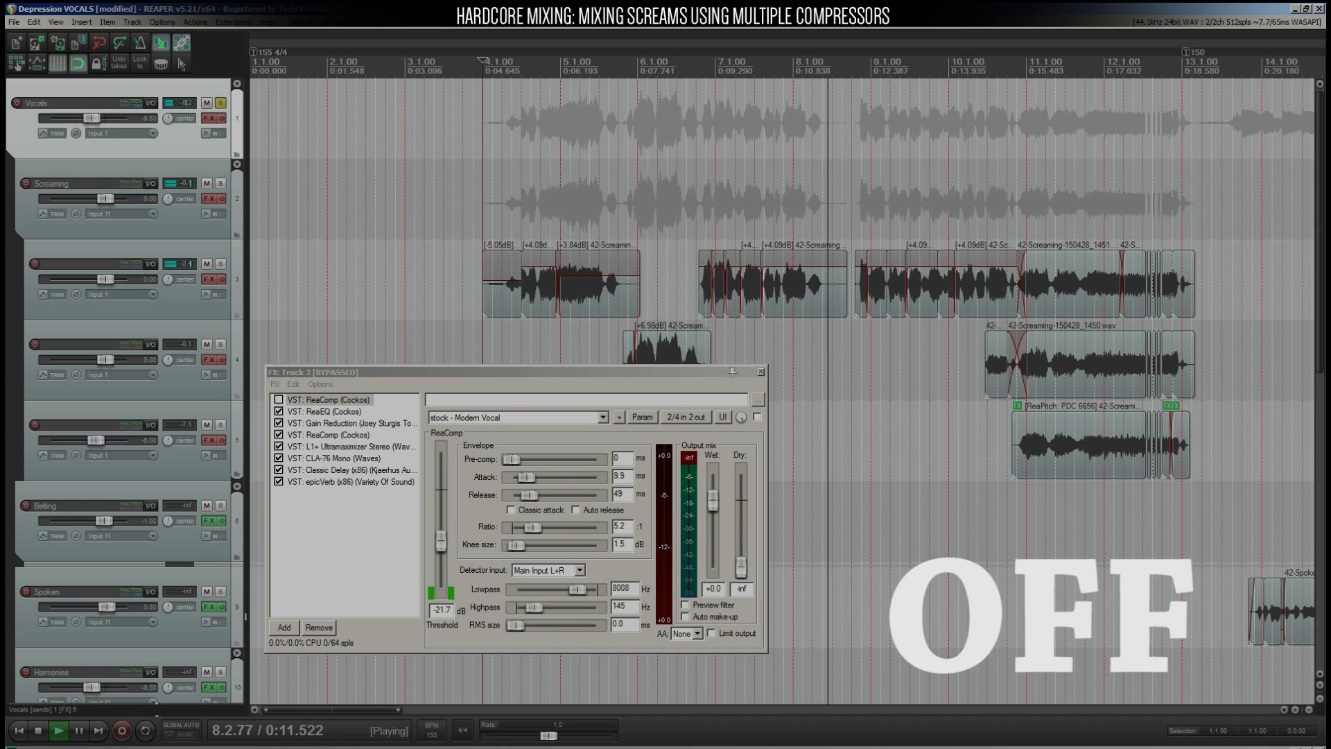
- Compare the soloed screams from 4.1.00 with the effects on the Vocals, Screaming and scream tracks bypassed and enabled
key("space")
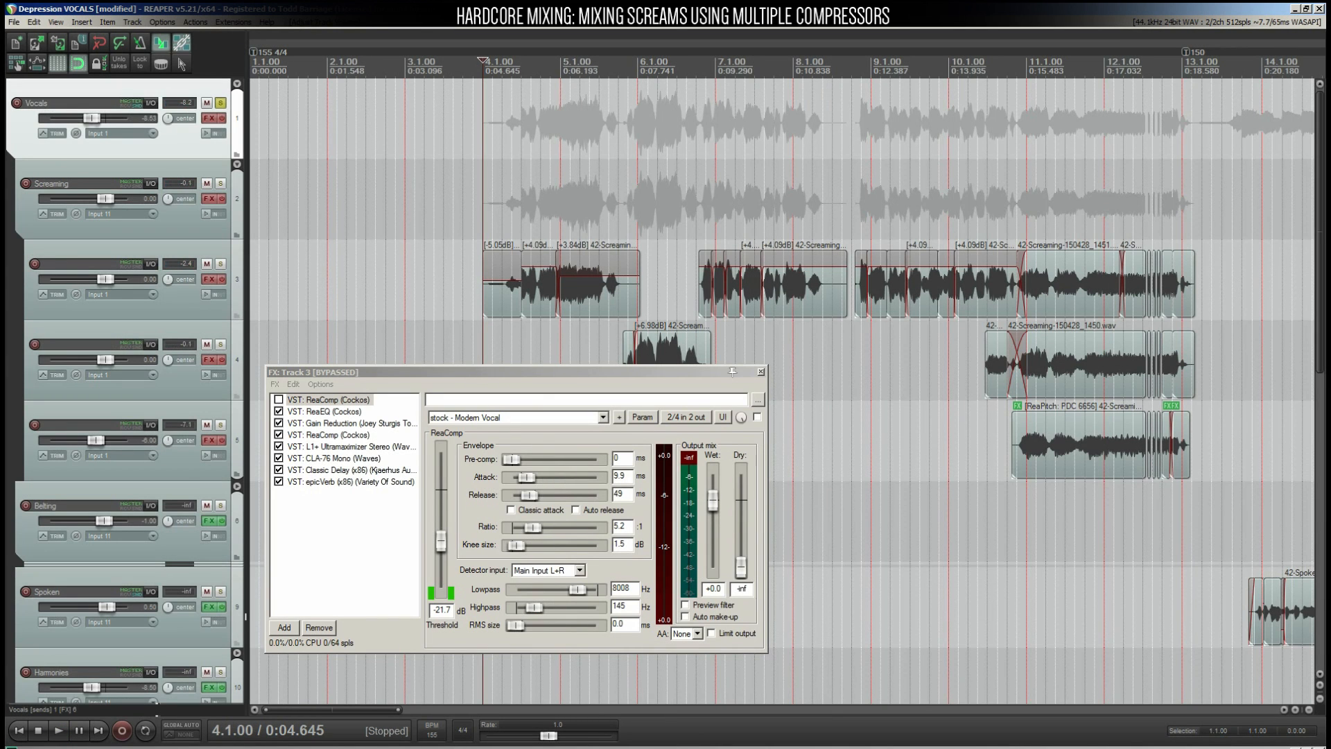
key("space")
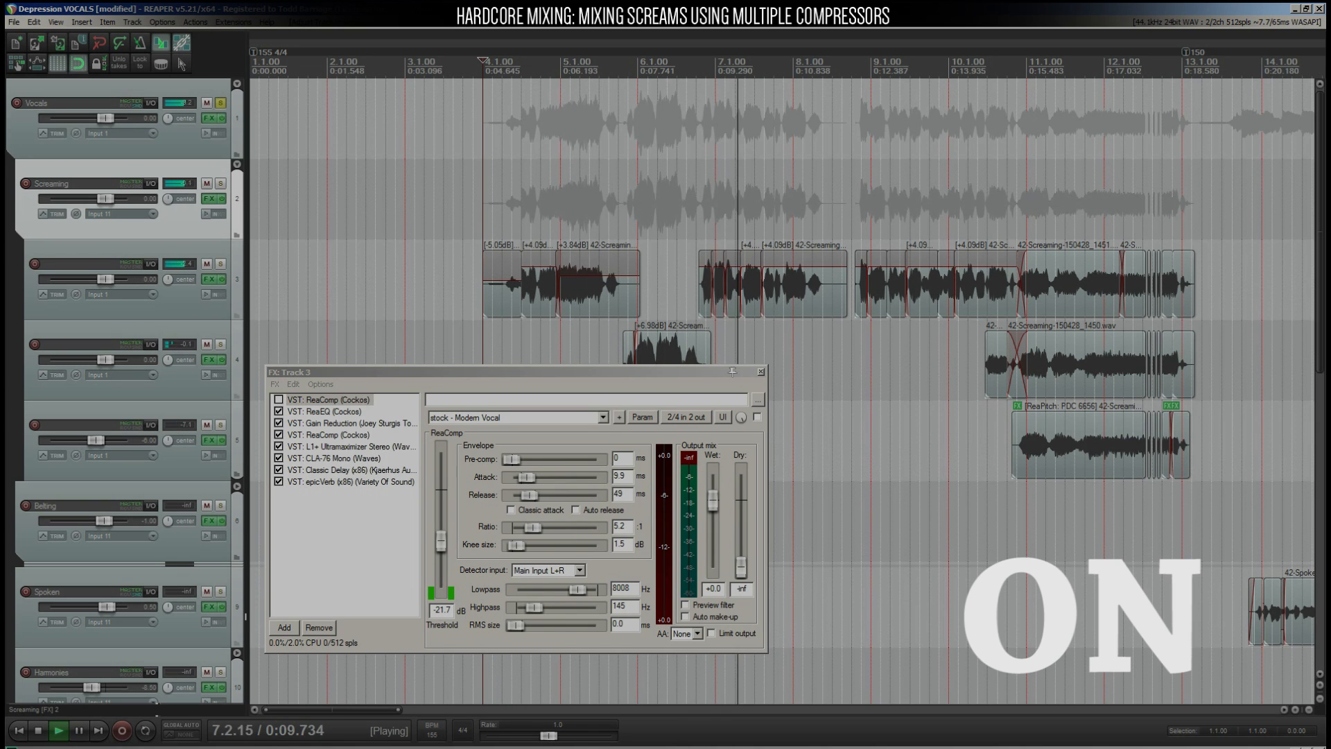
key("space")
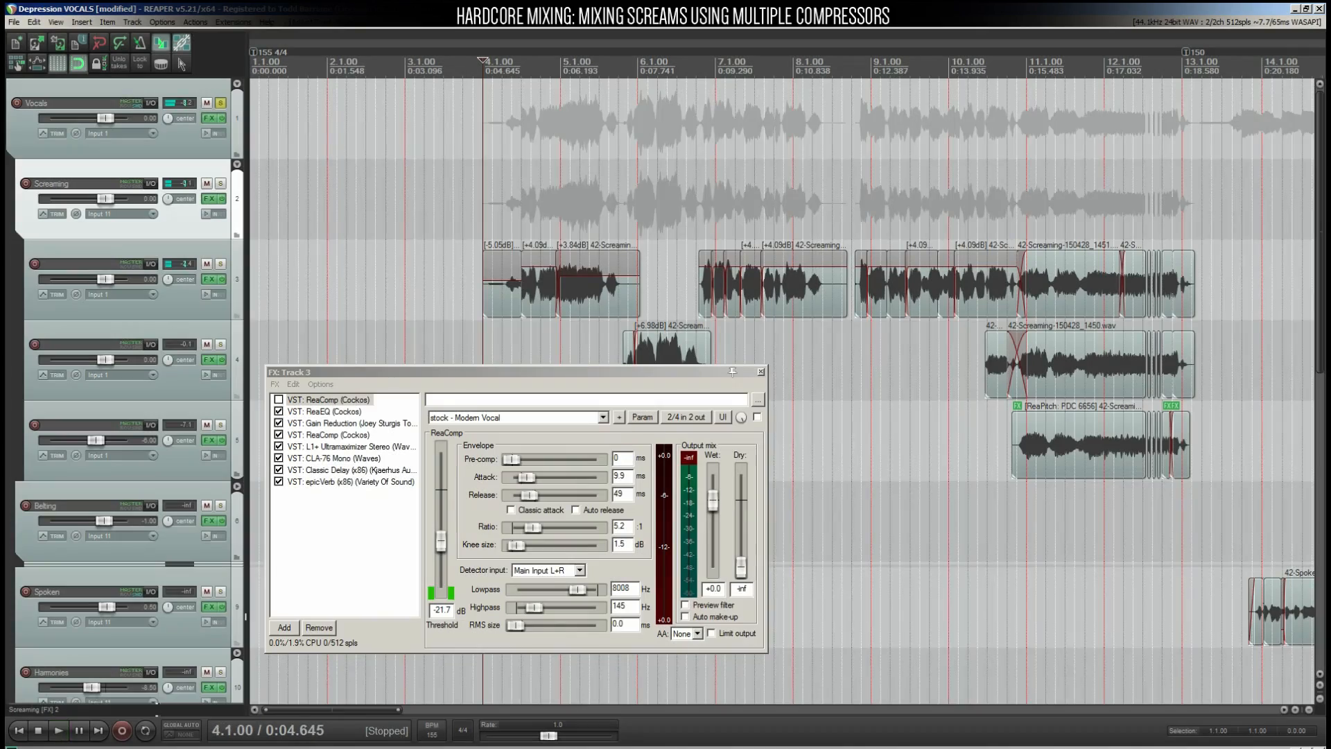